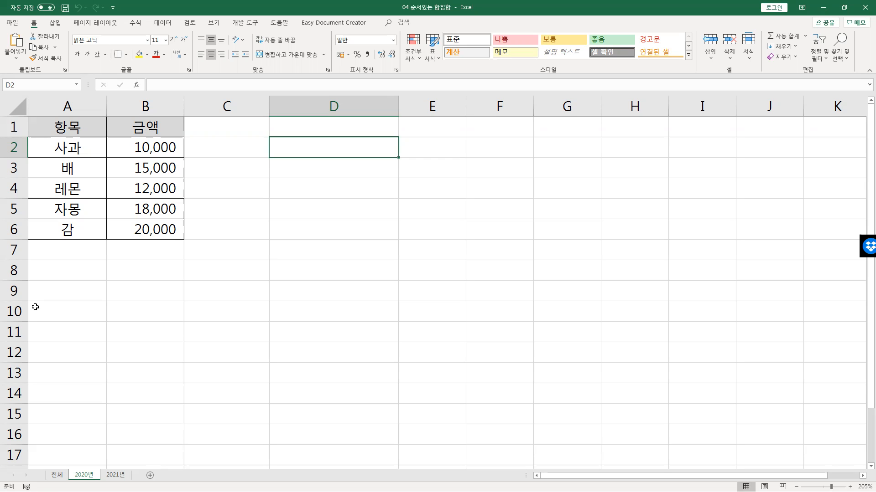
Step: Review the items and amounts on the 2020년 and 2021년 sheets, and the slide diagram of the ordered union
left_click(124, 229)
left_click_drag(74, 147, 119, 228)
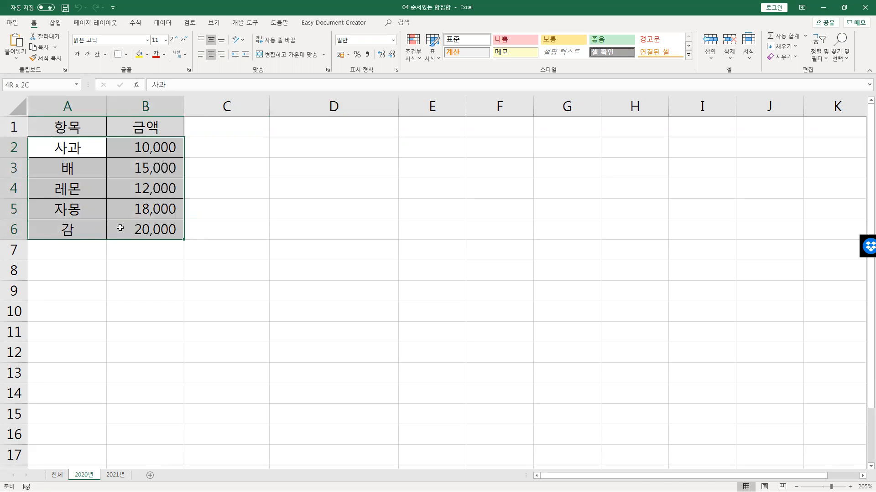
scroll(76, 294, "down", 4)
scroll(92, 431, "up", 3)
scroll(92, 432, "up", 1)
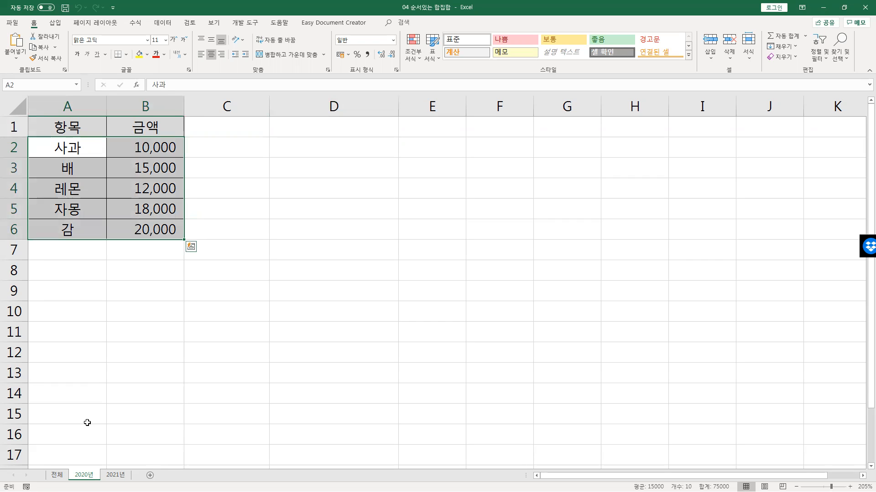
left_click(99, 256)
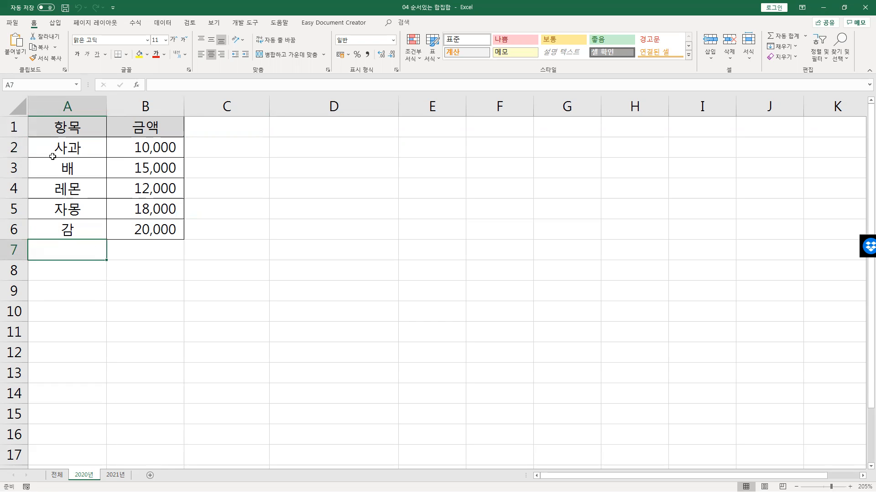
left_click(77, 146)
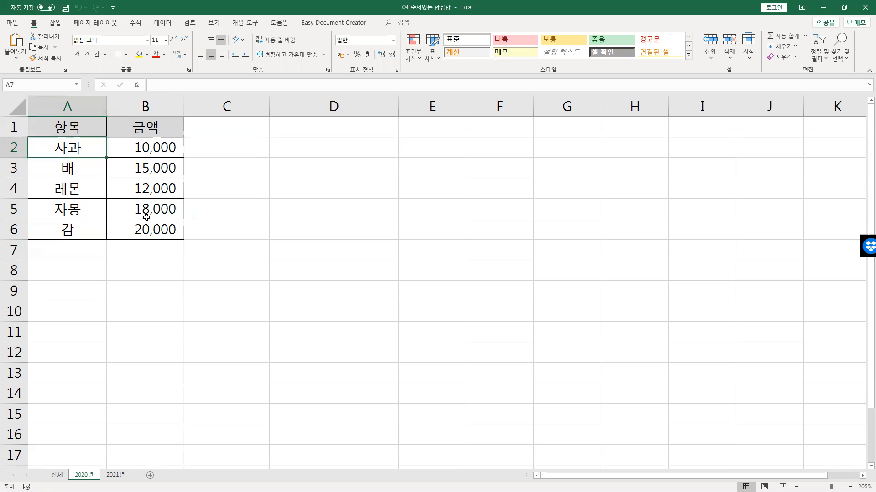
left_click(115, 475)
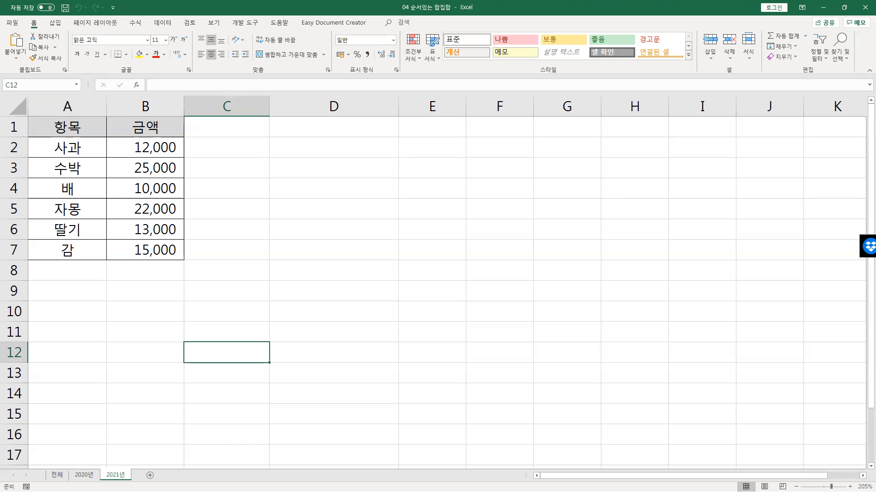
key("alt+Tab")
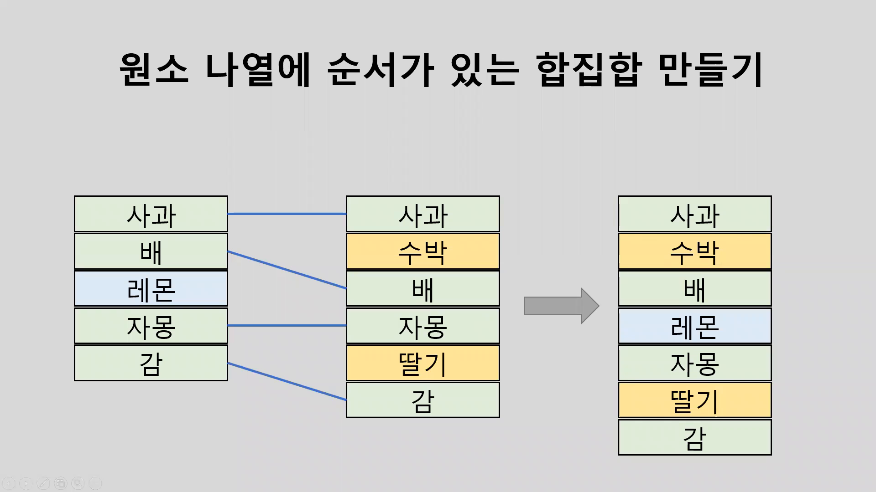
key("alt+Tab")
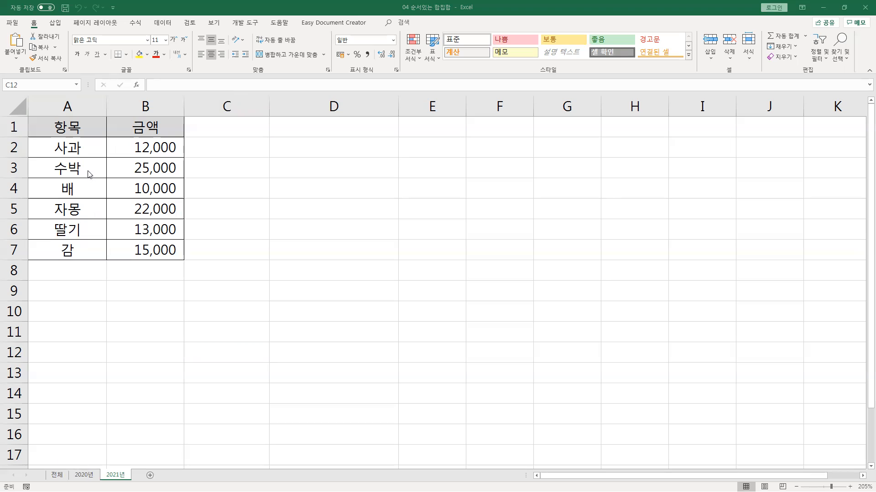
Step: Examine the 항목, 2020년 and 2021년 headers on the 전체 sheet against the two yearly tables
key("ctrl+Page_Up")
key("ctrl+Page_Down")
key("ctrl+Page_Up")
key("ctrl+Page_Up")
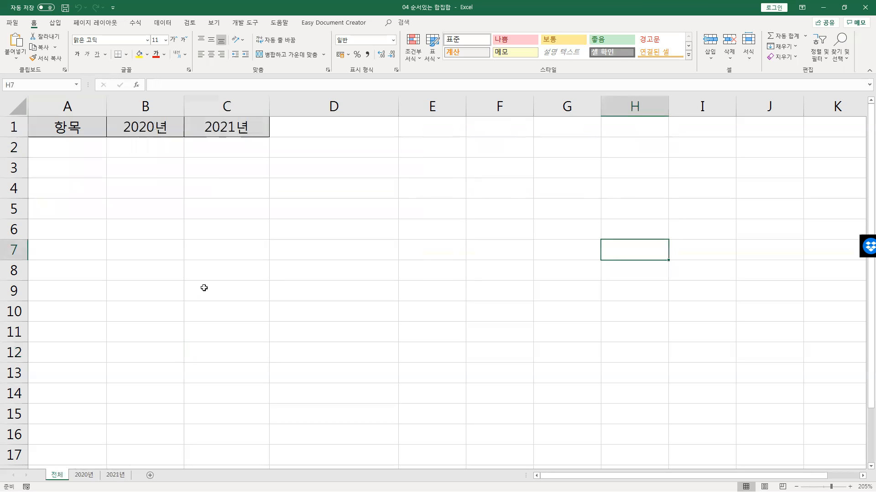
left_click(95, 157)
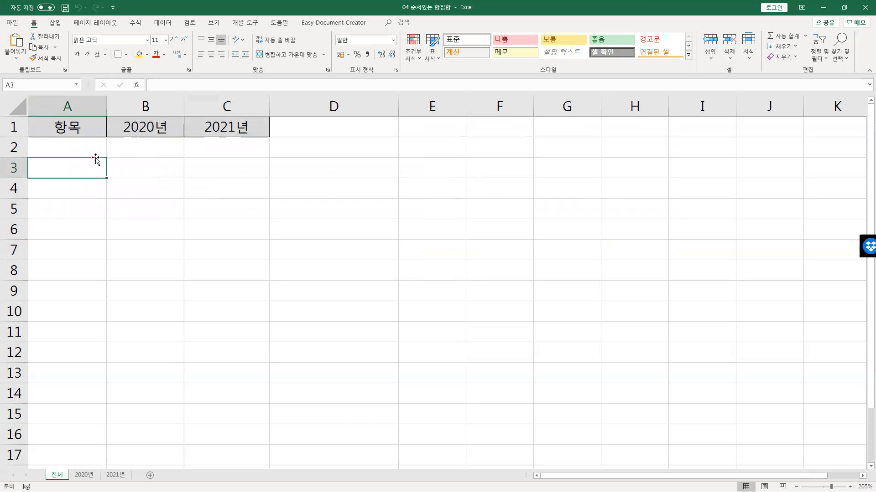
left_click(150, 126)
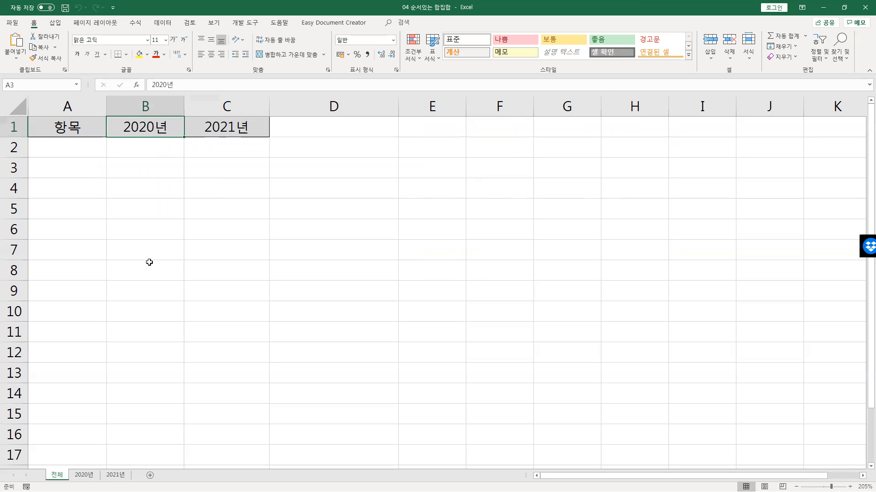
left_click(216, 120)
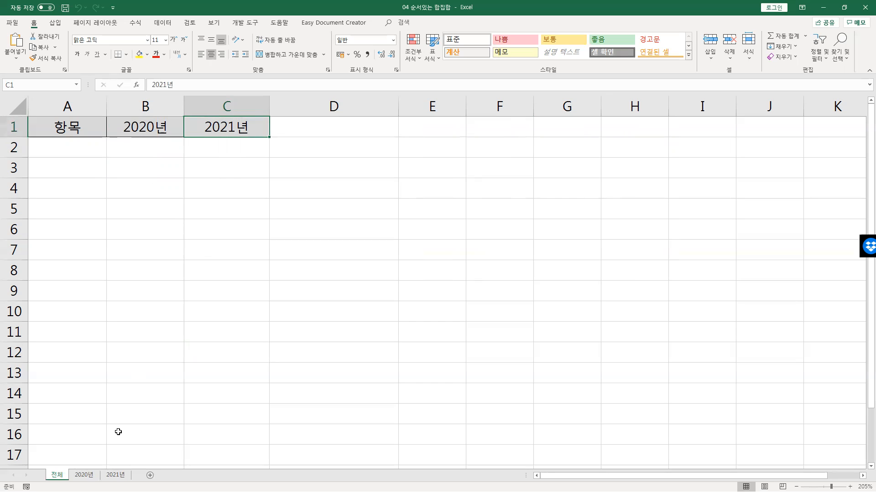
left_click(95, 476)
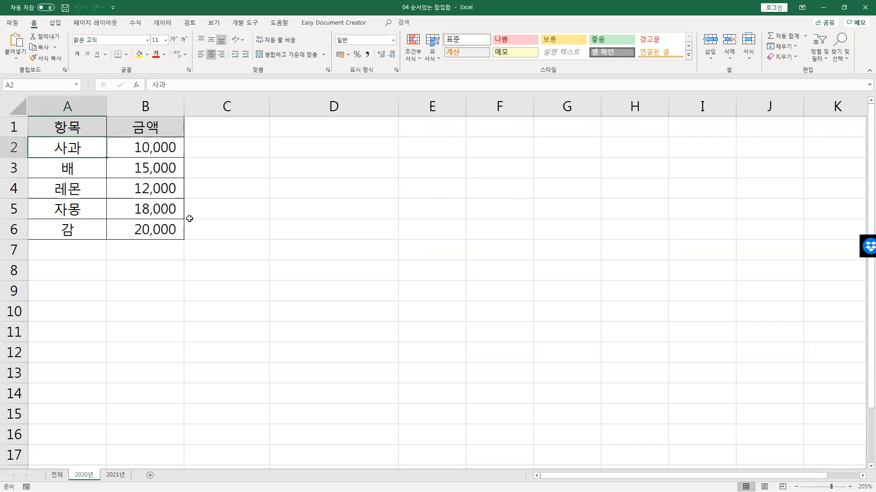
left_click(126, 477)
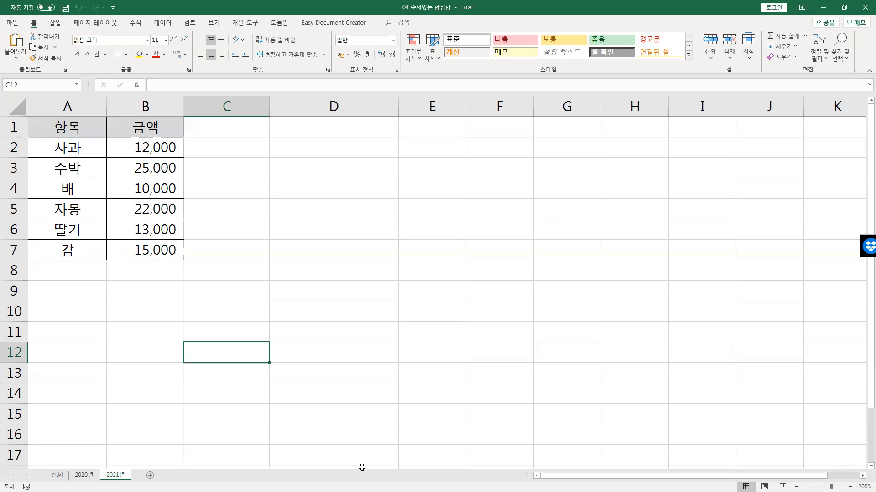
left_click(58, 475)
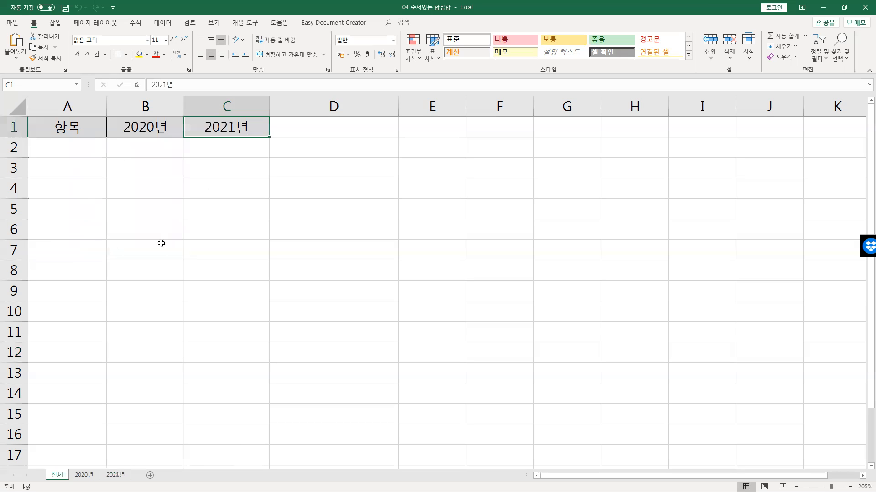
Step: Check the description of the Remove Duplicates command with the 2020년 item names selected
left_click(91, 477)
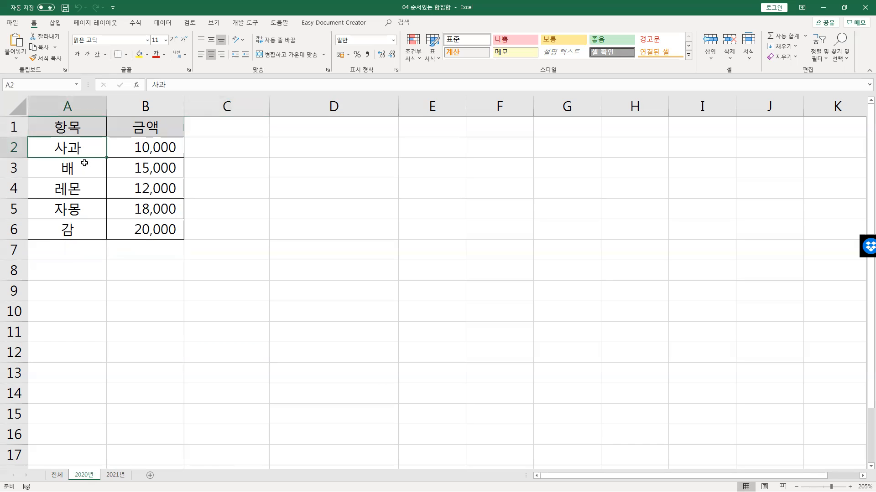
left_click(146, 146)
left_click_drag(84, 153, 89, 226)
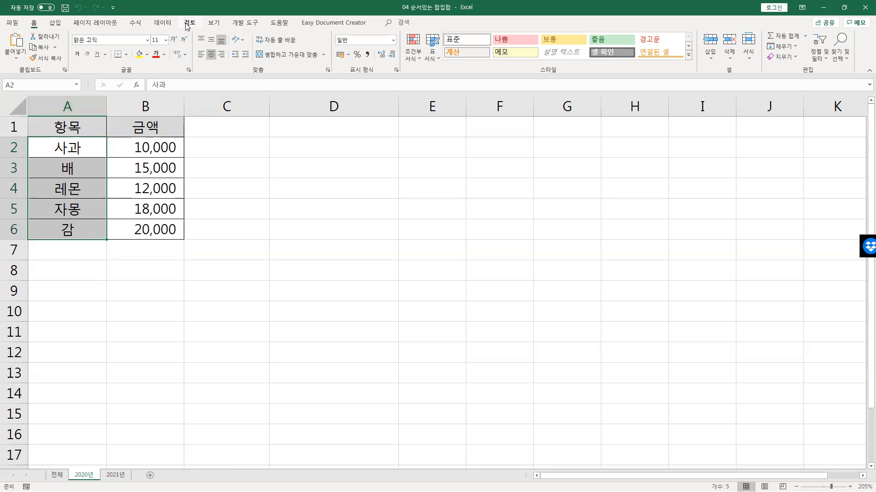
left_click(152, 24)
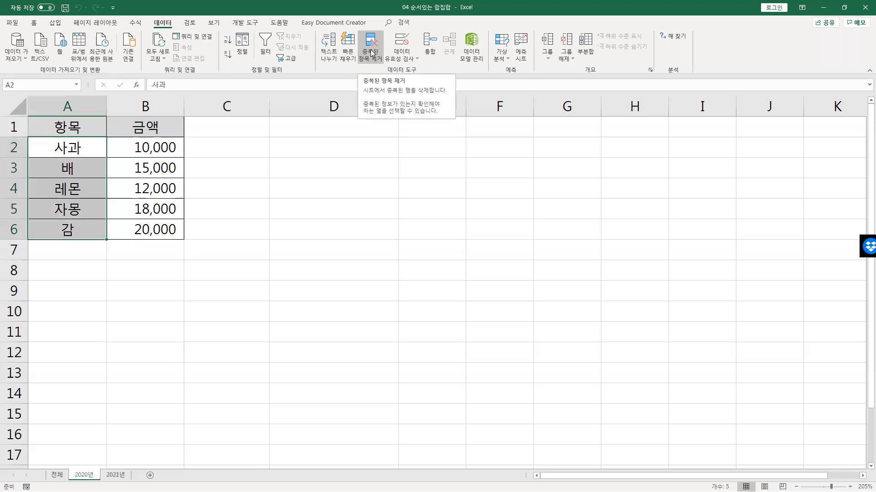
left_click(119, 272)
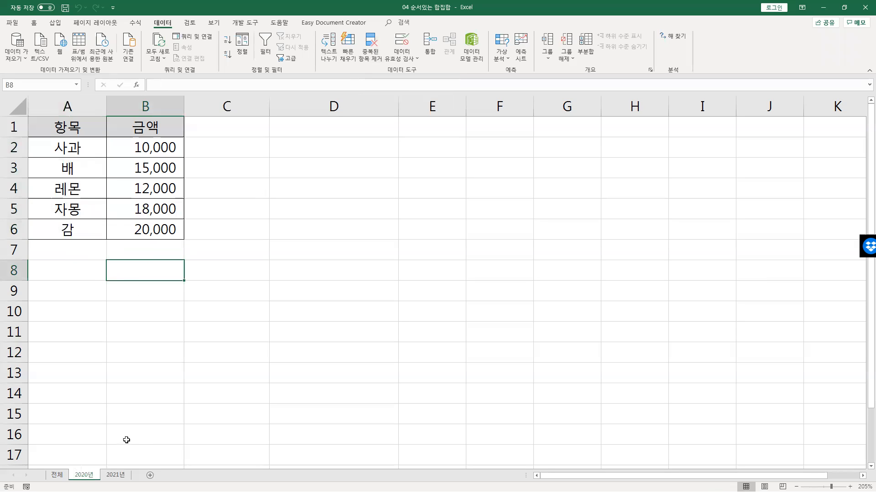
Step: Copy the item names in A2:A6 of the 2020년 sheet into a new sheet, starting at A1
left_click_drag(67, 153, 73, 228)
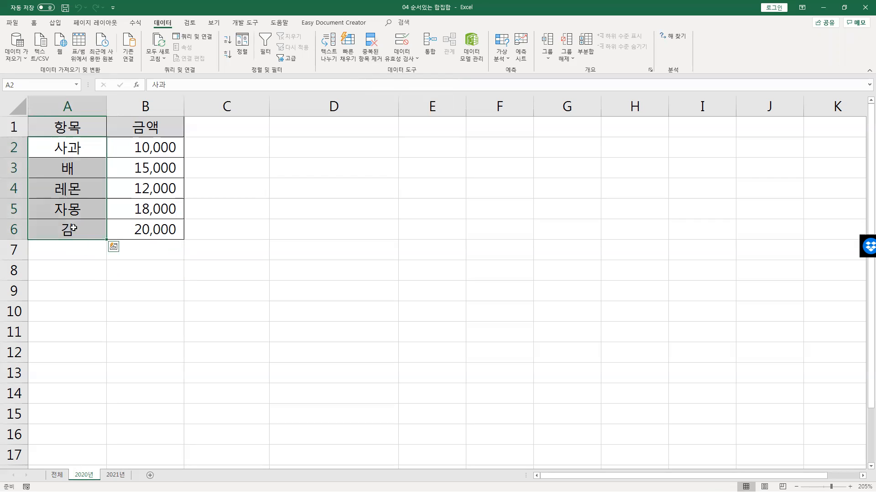
key("ctrl+c")
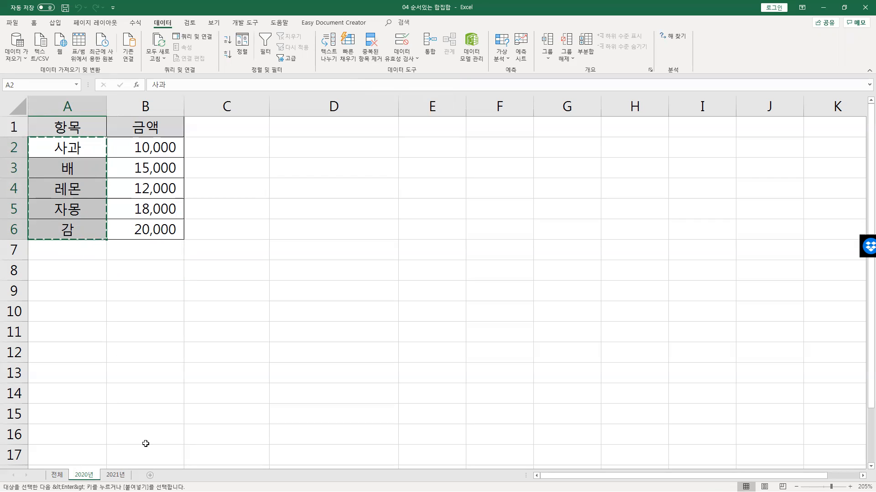
left_click(150, 475)
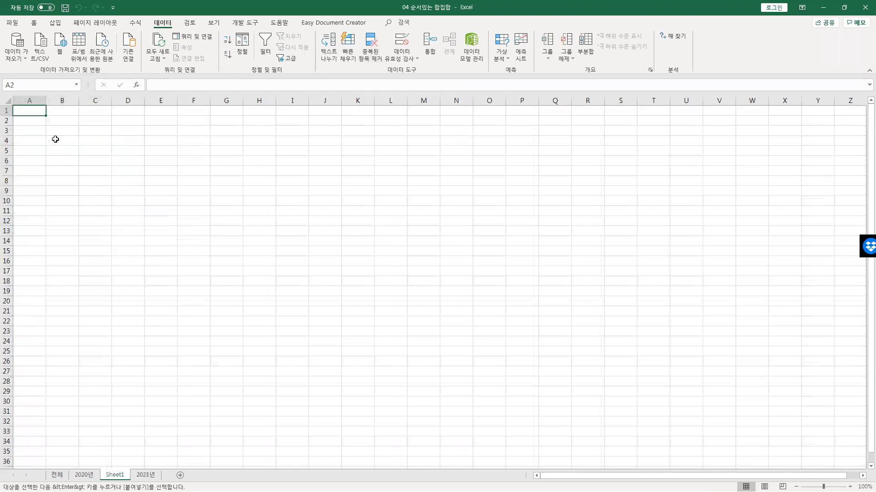
scroll(86, 217, "up", 6)
key("ctrl+v")
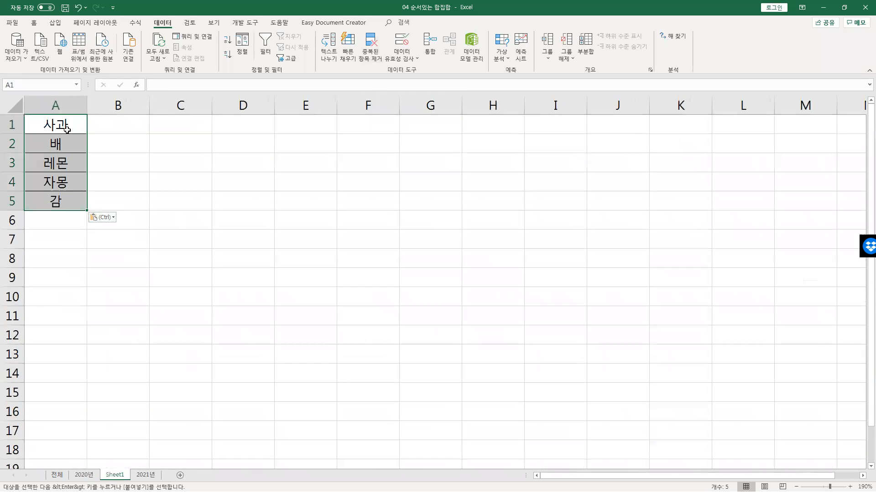
Step: Append the item names in A2:A7 of the 2021년 sheet below the list on Sheet1, starting at A6
left_click(92, 476)
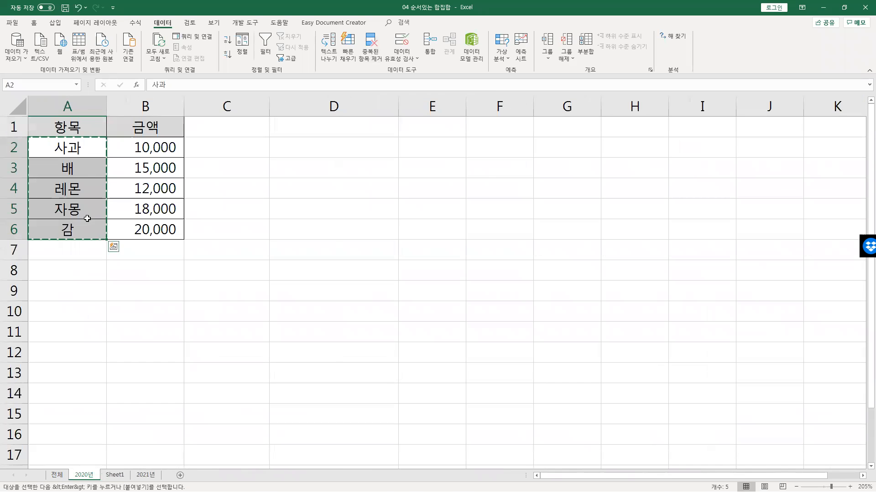
key("ctrl+v")
key("ctrl+Page_Down")
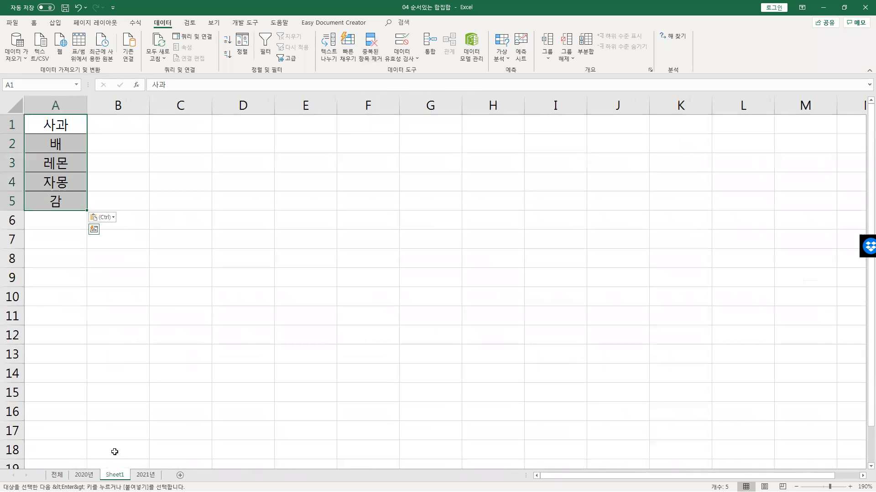
left_click(139, 477)
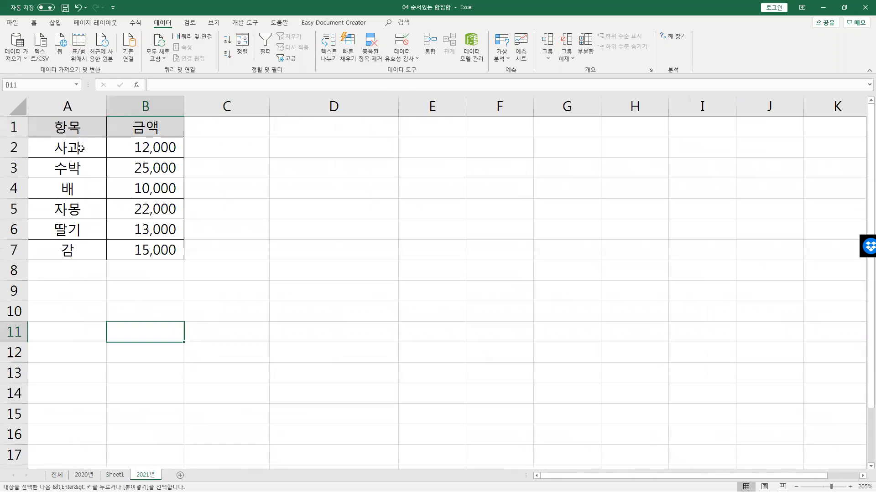
left_click_drag(80, 149, 85, 249)
key("ctrl+c")
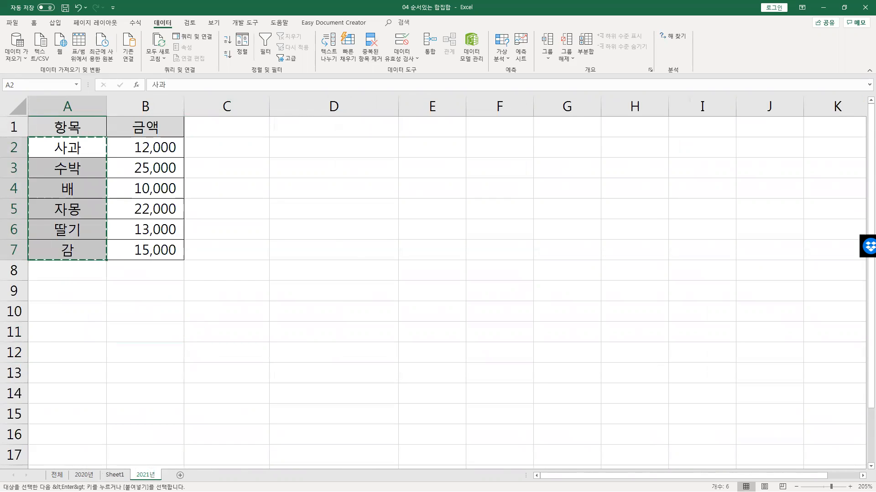
left_click(106, 475)
left_click(58, 229)
key("ctrl+v")
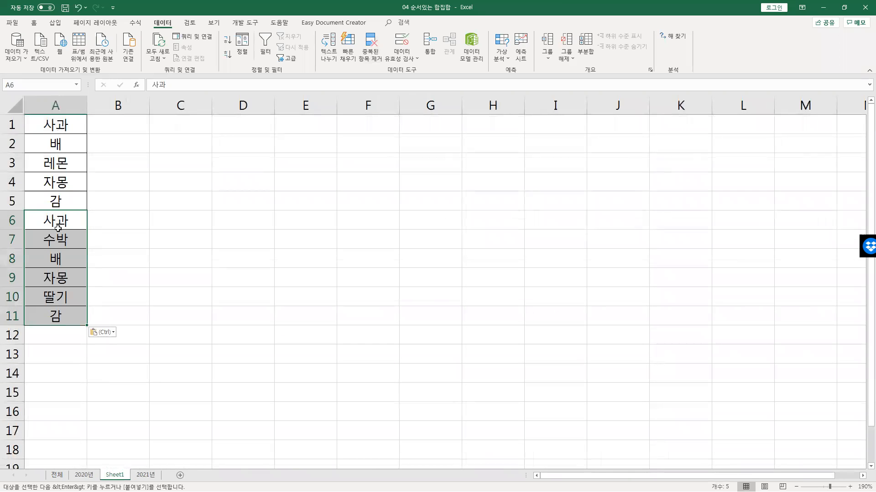
Step: Try removing the duplicates from the combined item list in column A, and undo the removal
left_click(364, 58)
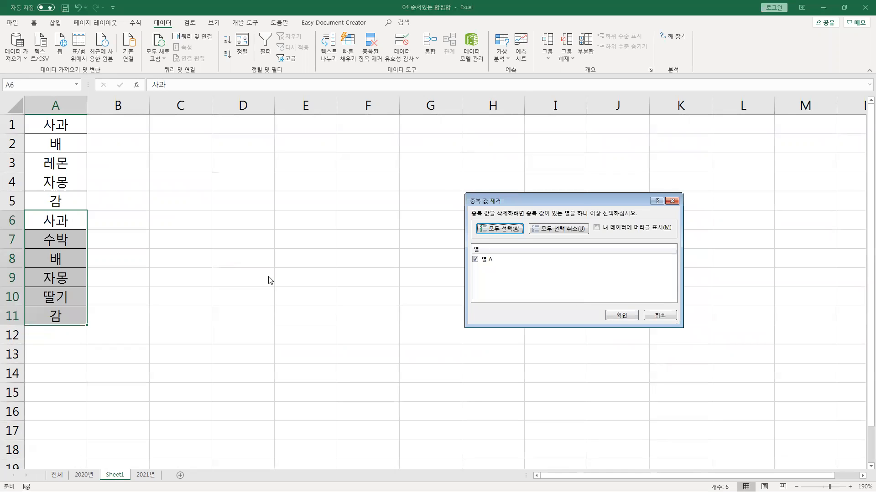
left_click(659, 315)
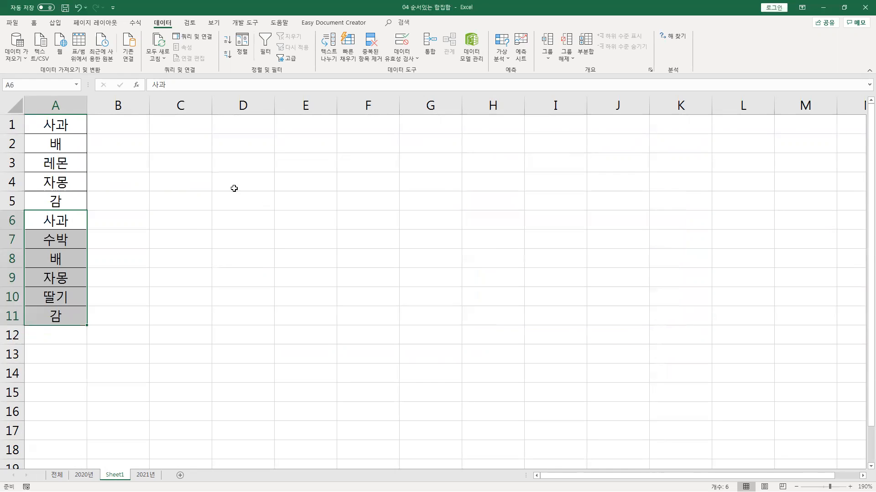
left_click(74, 129)
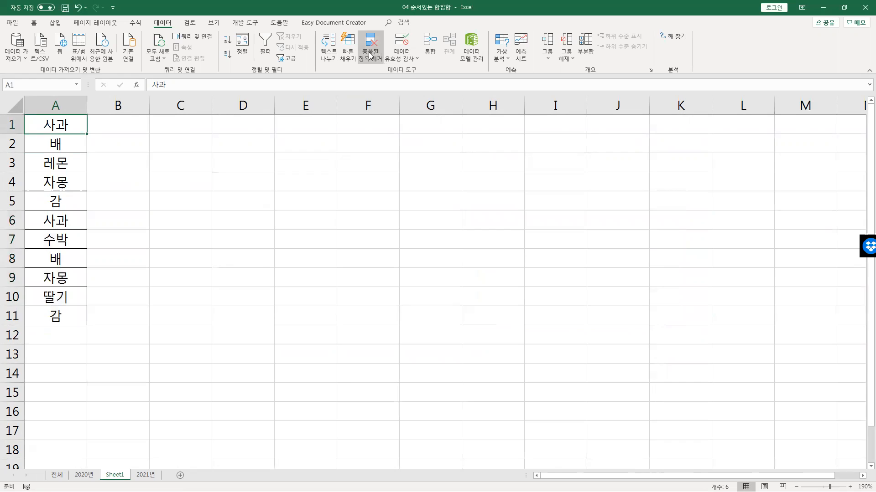
left_click(370, 56)
left_click(619, 317)
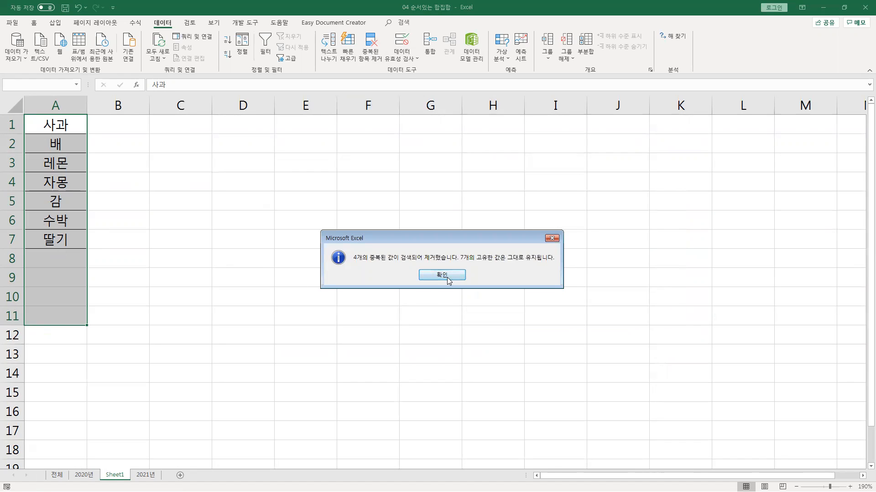
left_click(447, 279)
left_click(62, 130)
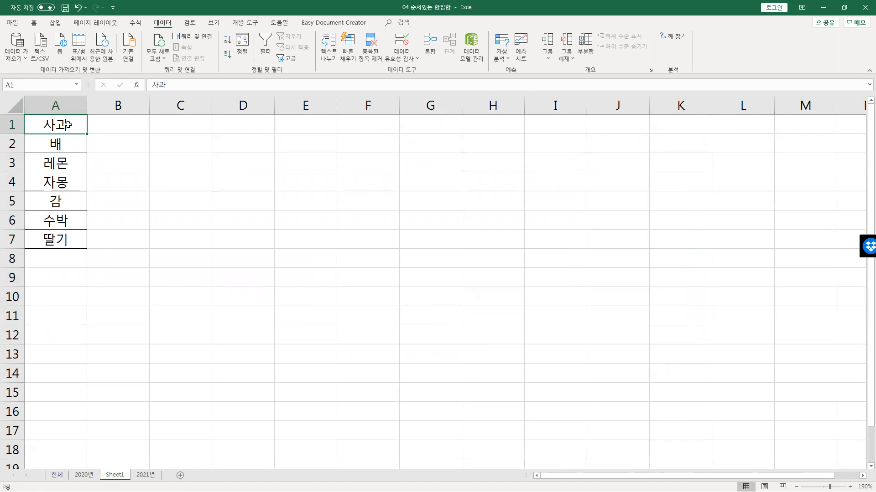
key("ctrl+z")
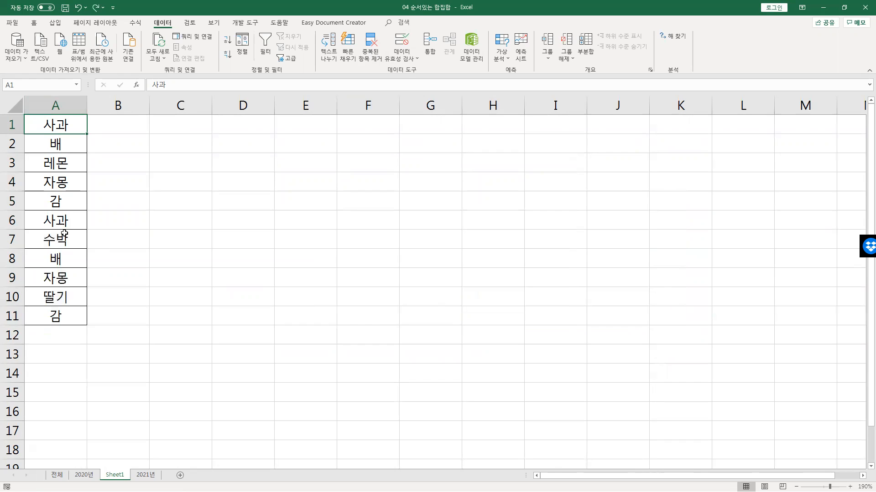
Step: Remove the duplicate values from the combined item list in column A of Sheet1
left_click(377, 57)
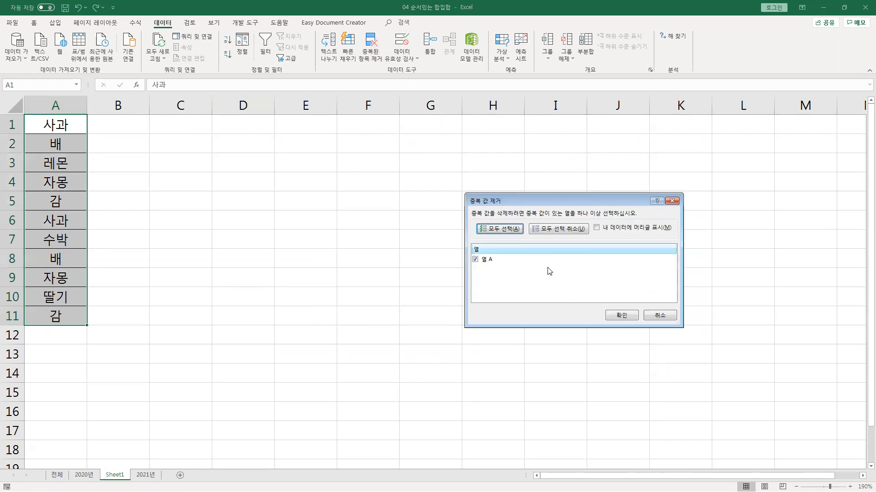
left_click(630, 316)
left_click(442, 275)
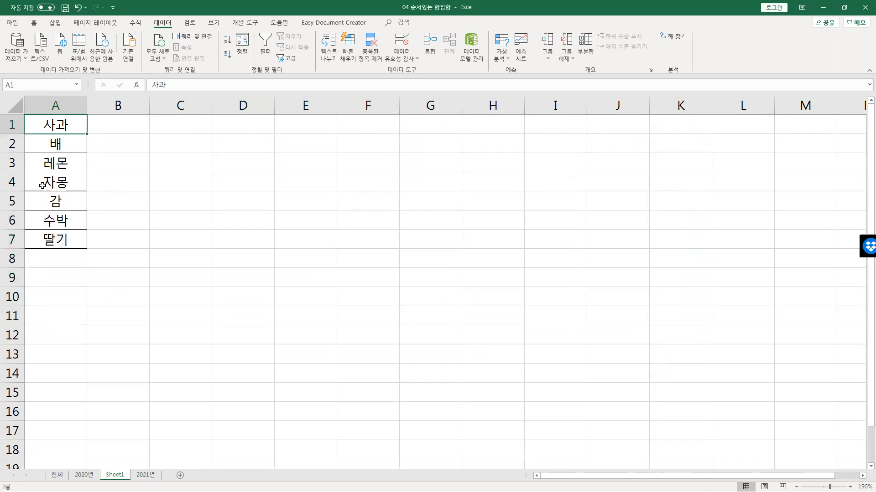
Step: Compare the order of the combined item list on Sheet1 with the 2021년 list, and view the 전체 sheet
left_click(54, 242)
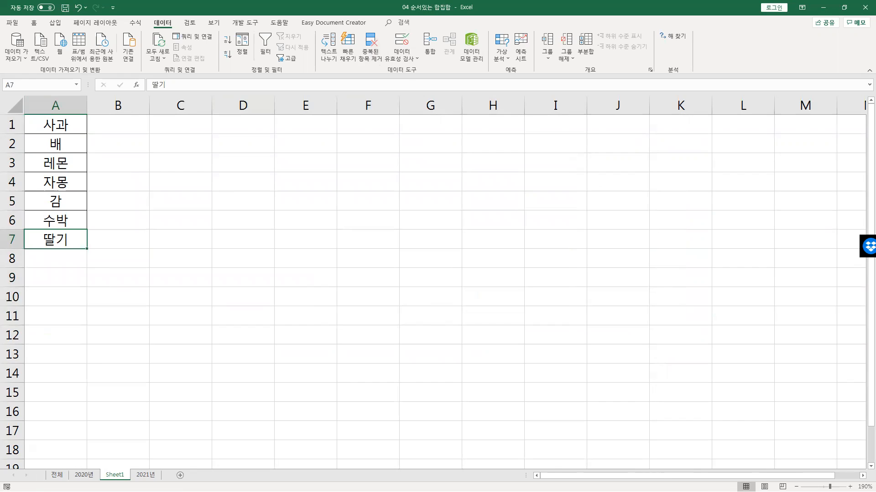
left_click(143, 475)
left_click(96, 234)
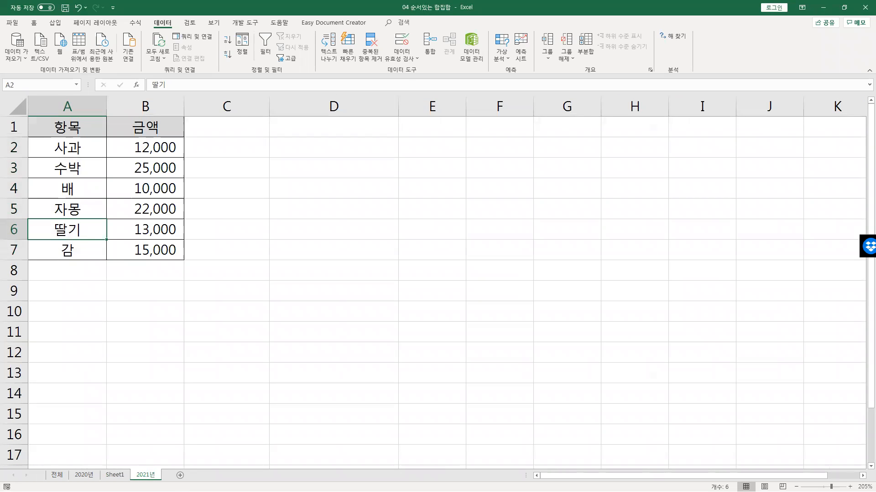
key("ctrl+Page_Up")
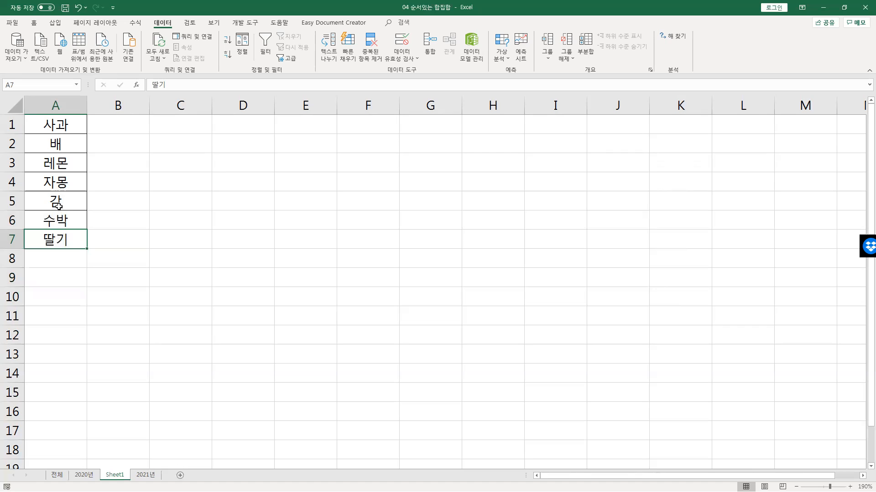
left_click(59, 205)
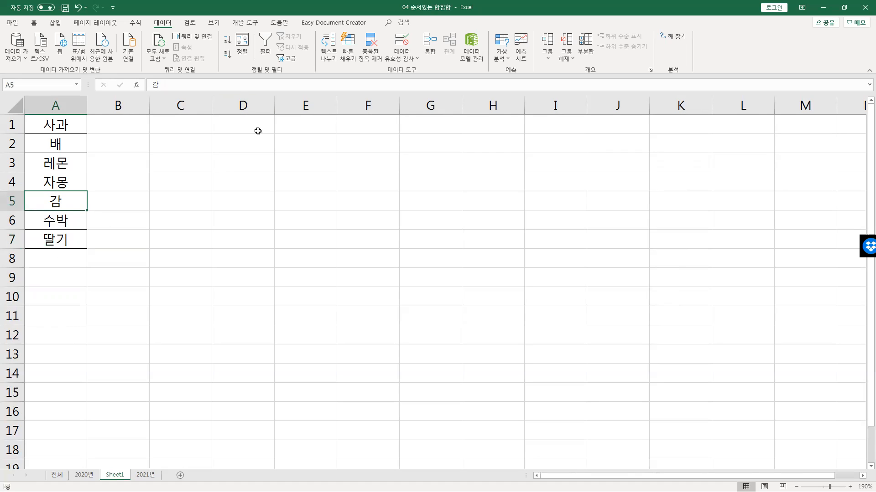
left_click(57, 475)
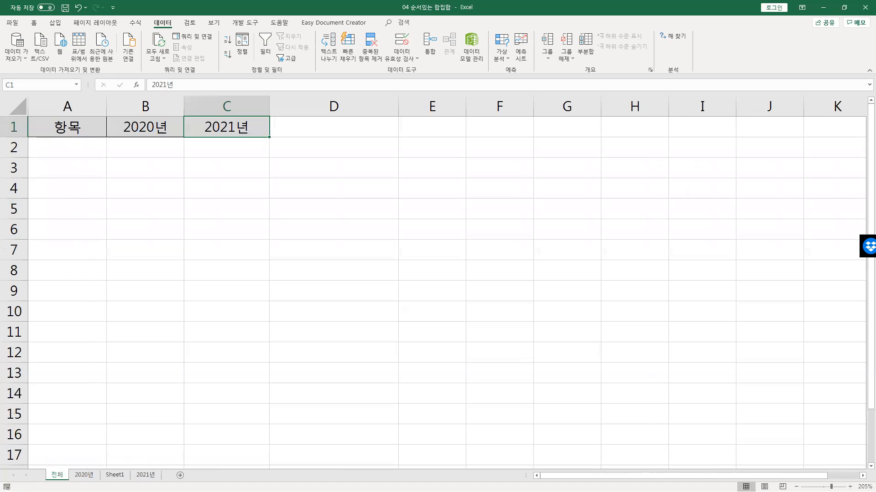
Step: Delete the worksheet Sheet1 holding the combined item list
left_click(115, 476)
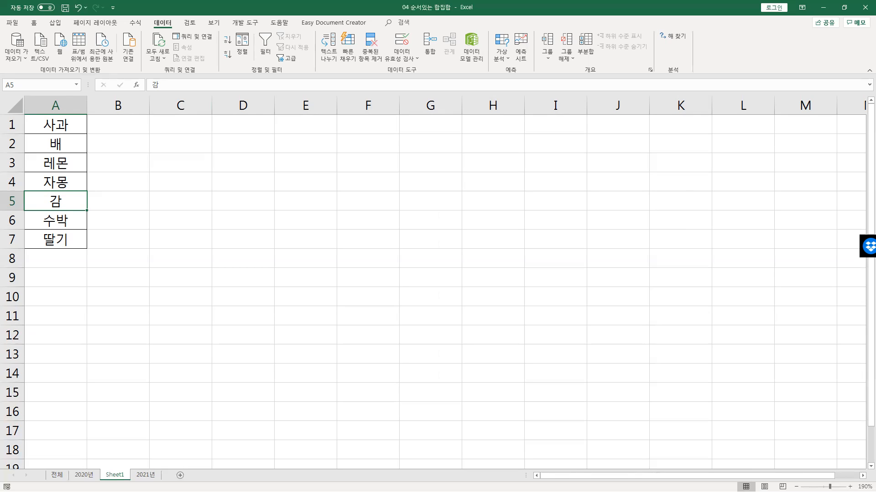
right_click(116, 475)
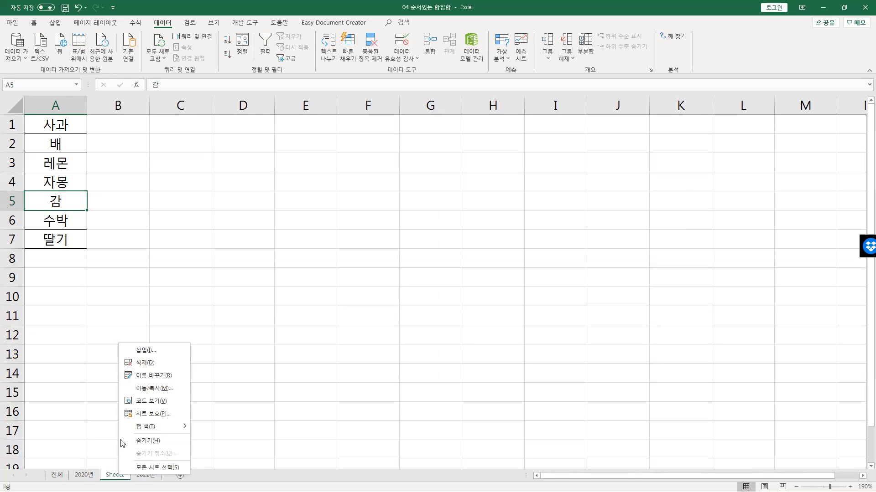
left_click(137, 365)
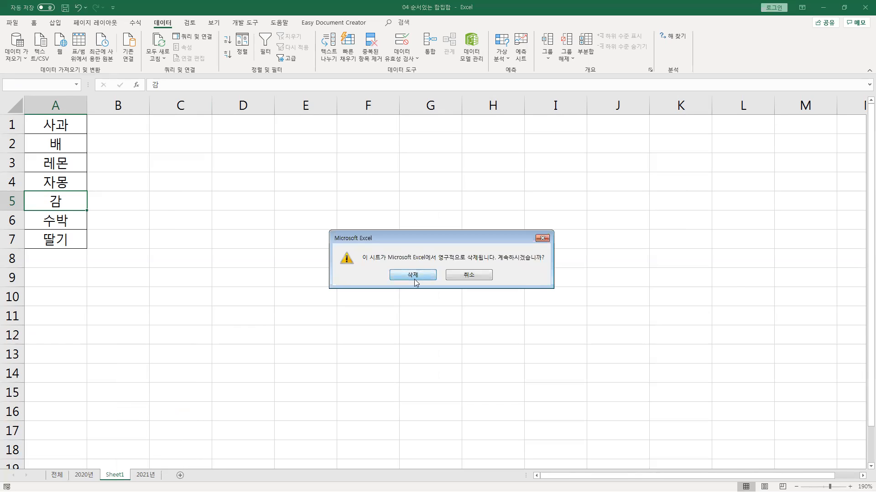
left_click(411, 275)
left_click(163, 363)
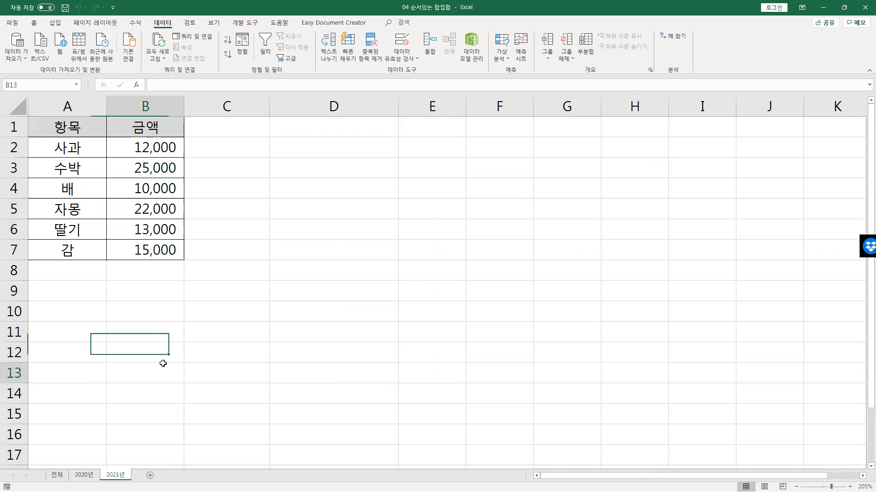
Step: Review the item order in the tables on the 2020년 and 2021년 sheets
left_click(82, 476)
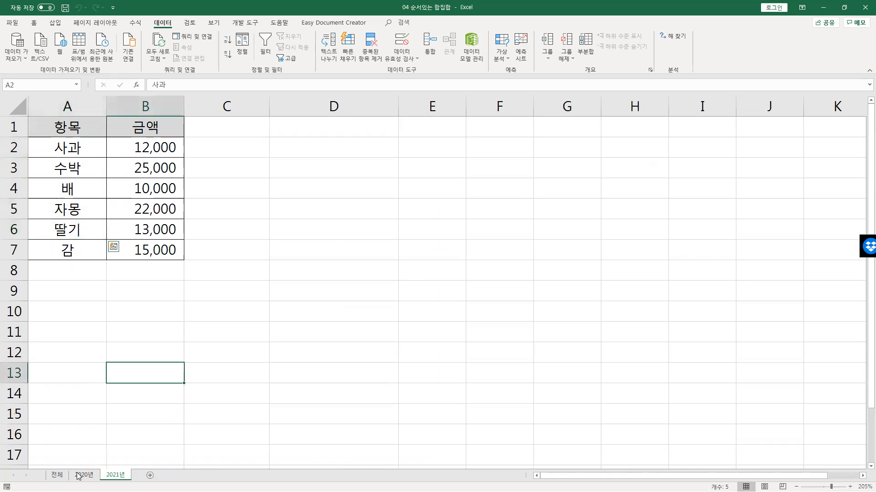
left_click(79, 475)
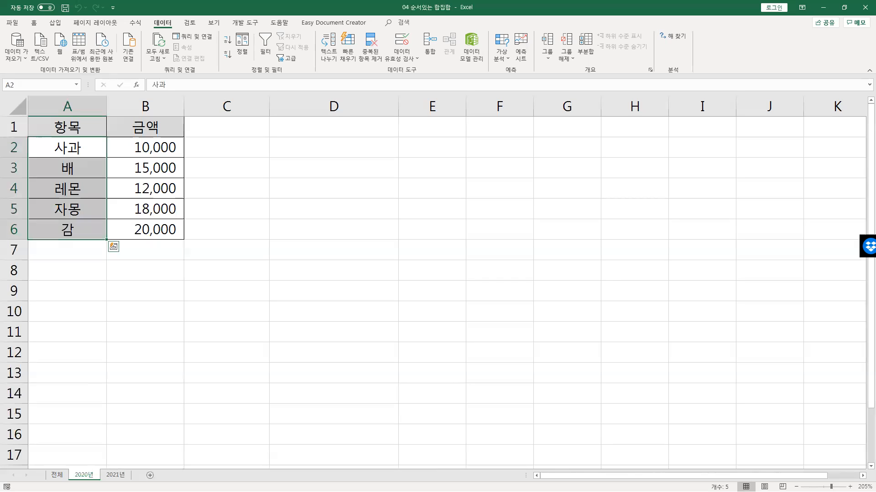
left_click(126, 346)
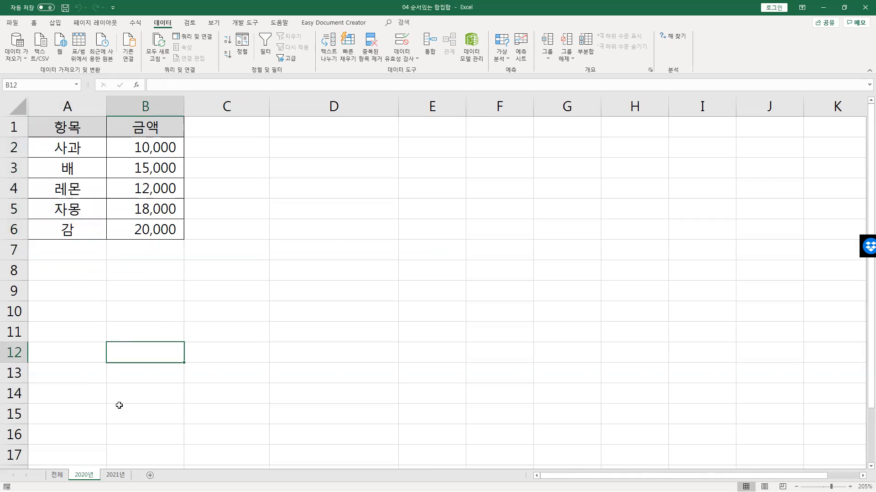
left_click(115, 476)
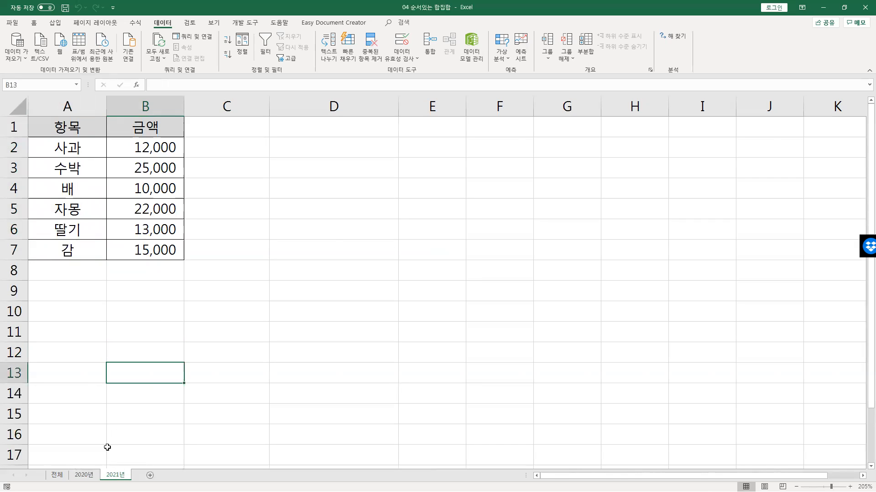
left_click(84, 476)
Step: Insert an empty column B between 항목 and 금액 on the 2021년 sheet
left_click(111, 476)
left_click(139, 108)
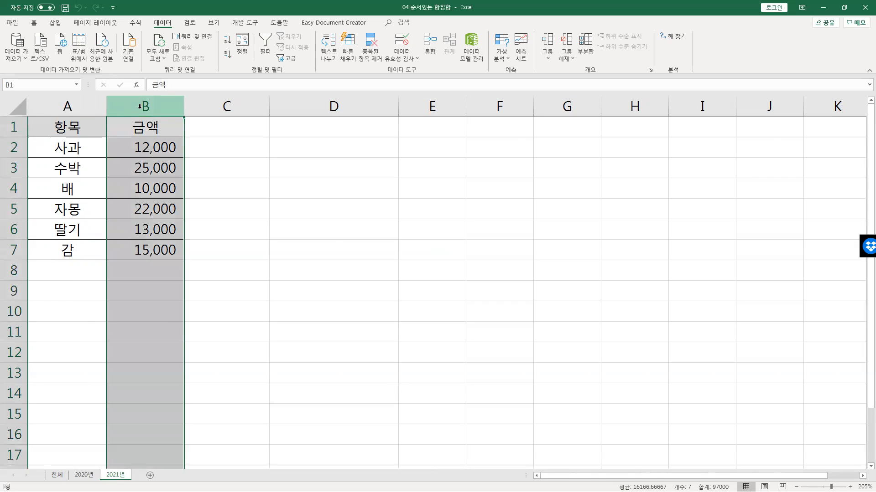
right_click(139, 106)
left_click(139, 107)
right_click(137, 107)
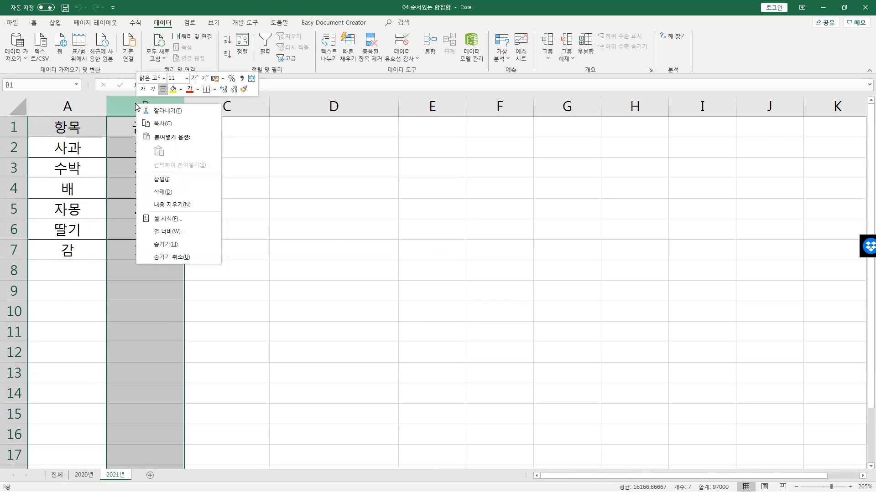
right_click(128, 108)
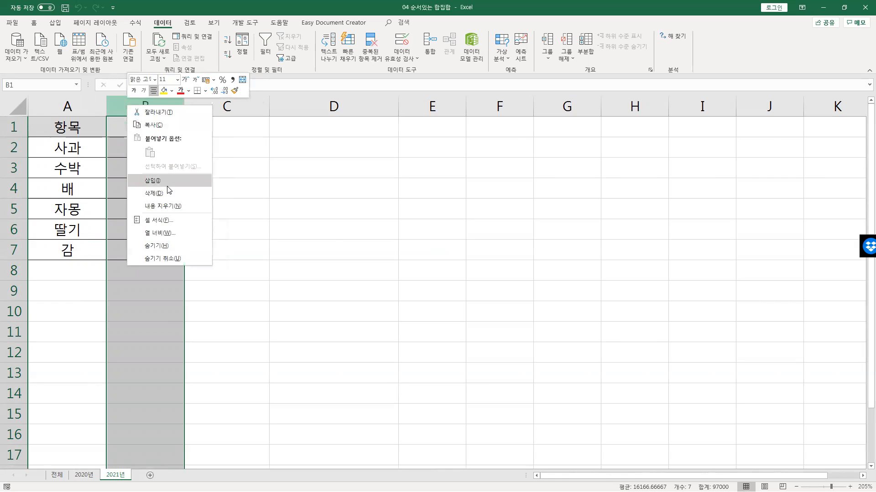
right_click(121, 104)
left_click(115, 101)
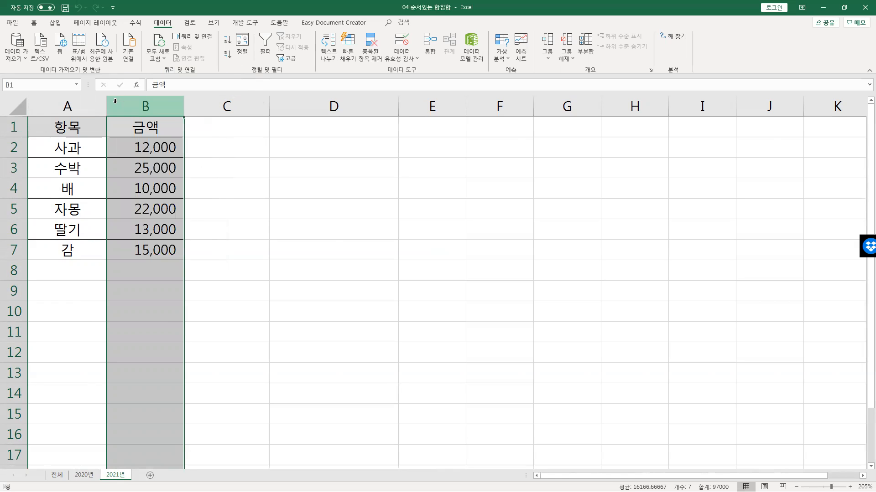
right_click(126, 105)
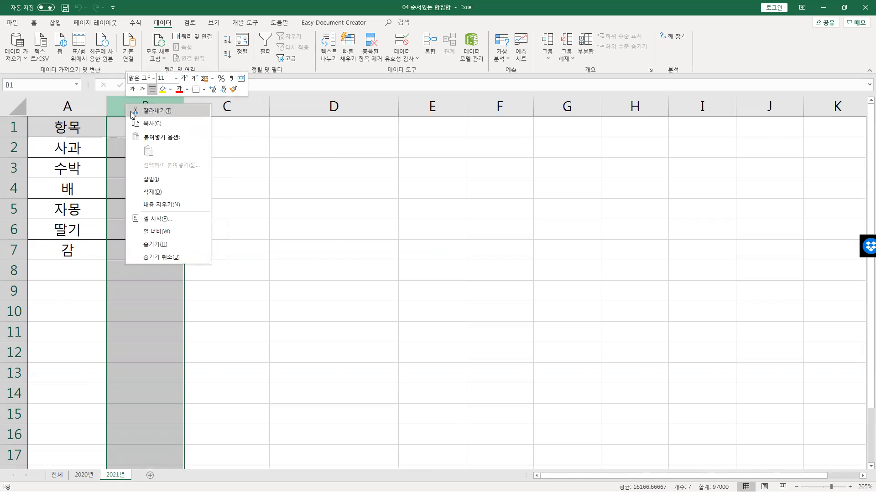
left_click(155, 178)
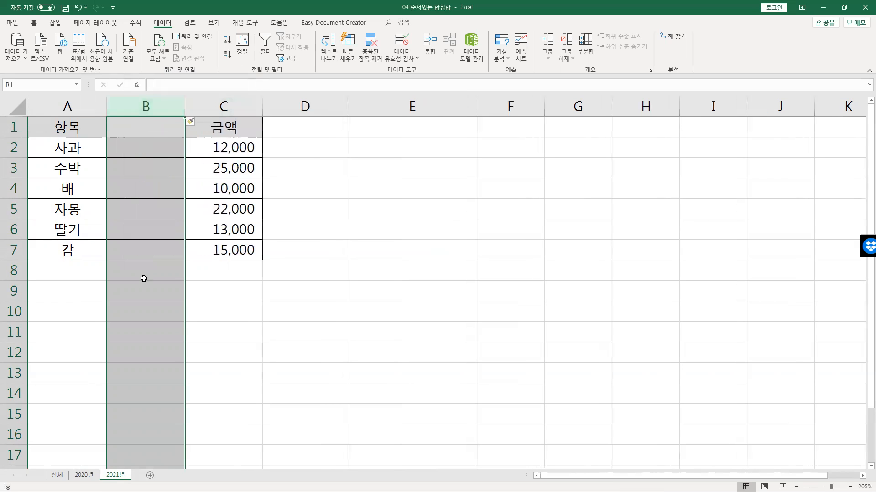
left_click(156, 286)
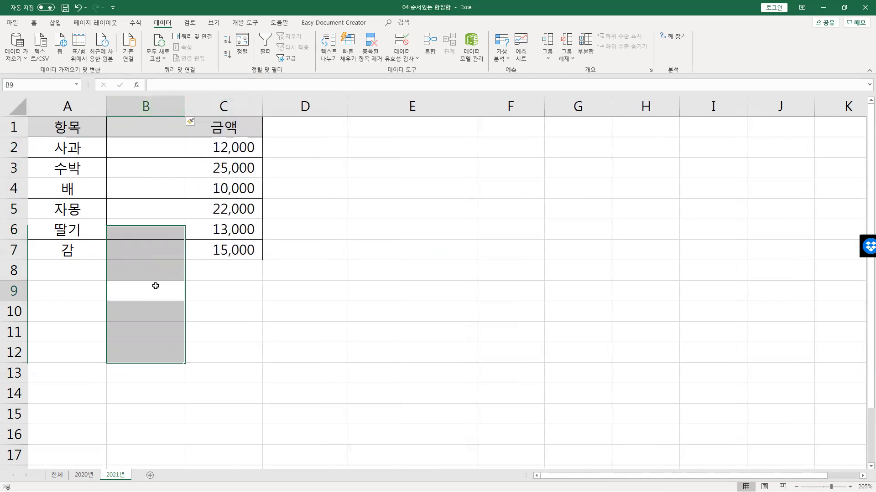
Step: Insert an empty column B between 항목 and 금액 on the 2020년 sheet
left_click(85, 475)
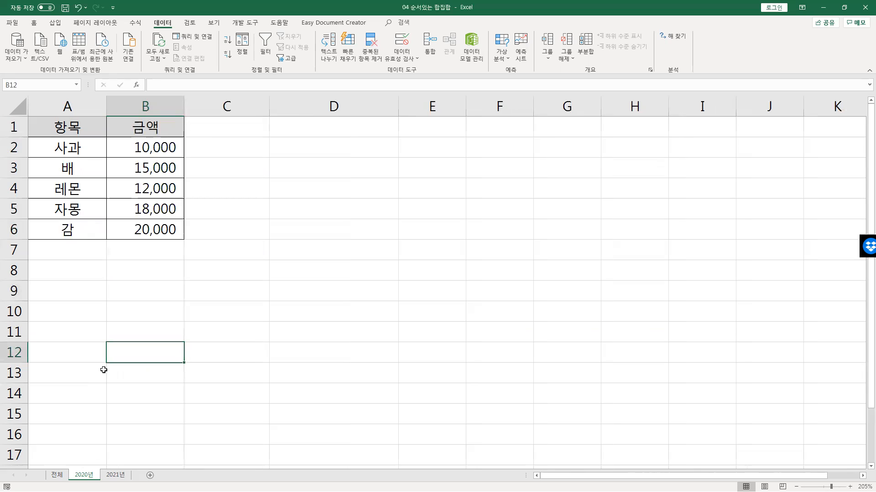
left_click(140, 106)
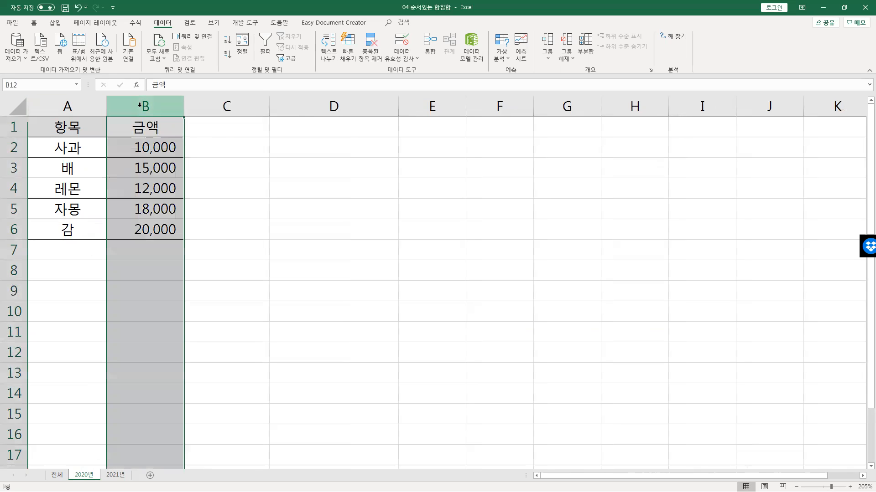
right_click(140, 105)
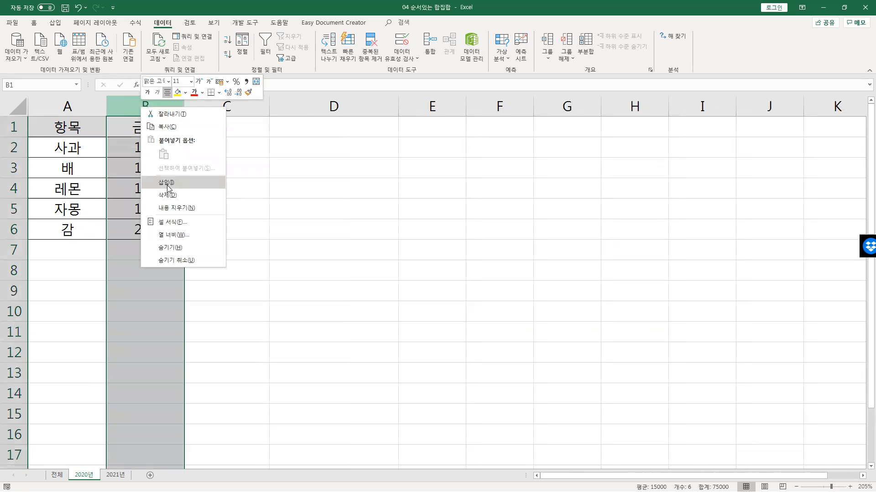
left_click(166, 183)
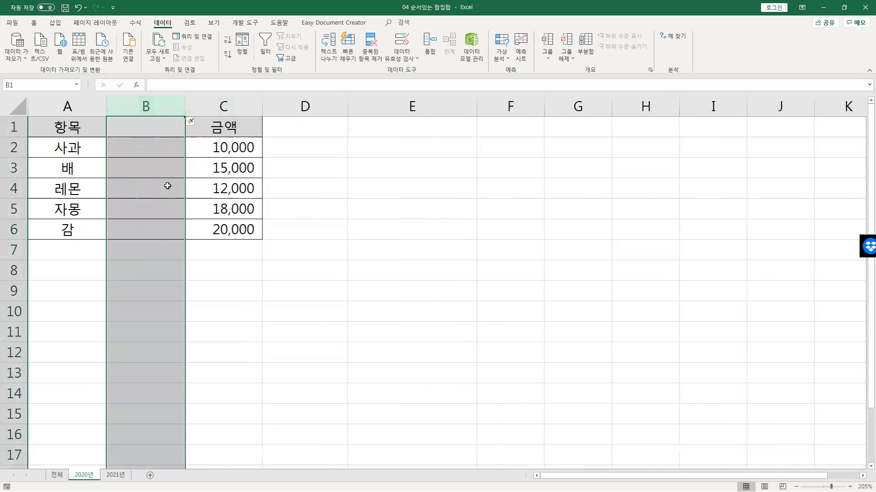
Step: Number the 2020년 items 1 to 5 in B2:B6 by entering 1 and 2 and filling the series down
left_click(153, 145)
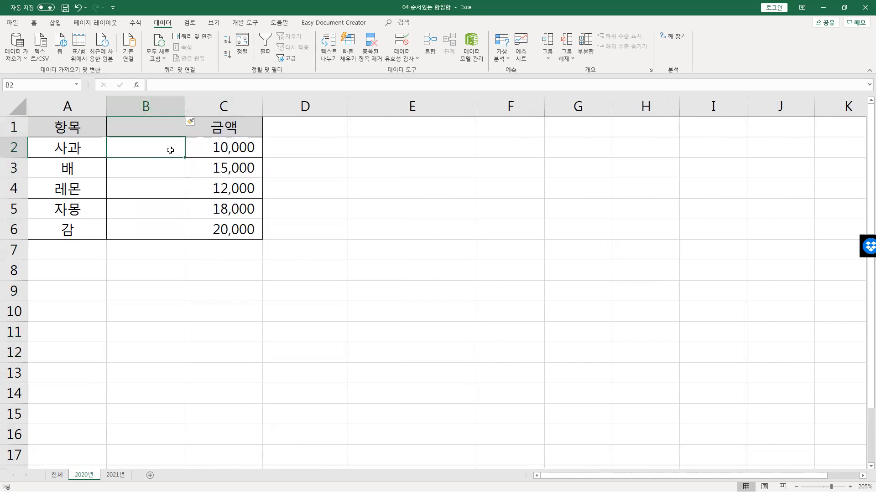
type("1")
key("Return")
type("2")
key("Return")
left_click(170, 150)
key("shift+Down")
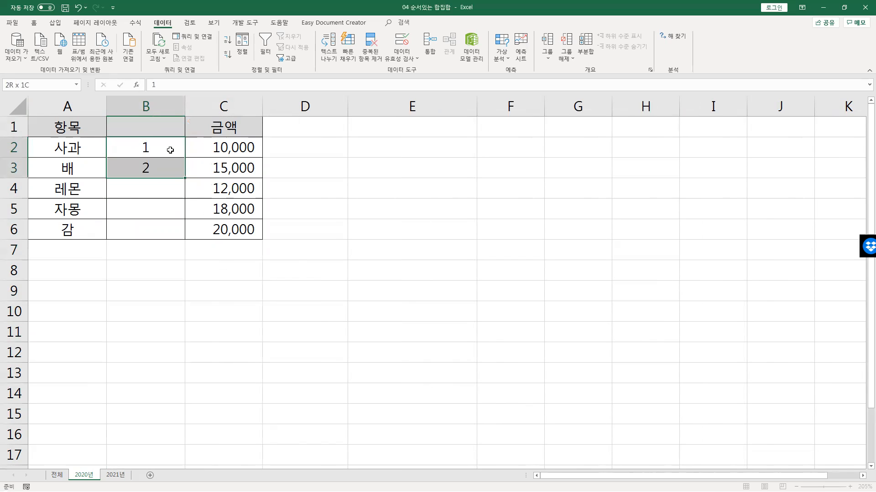
left_click_drag(184, 178, 179, 233)
left_click(146, 271)
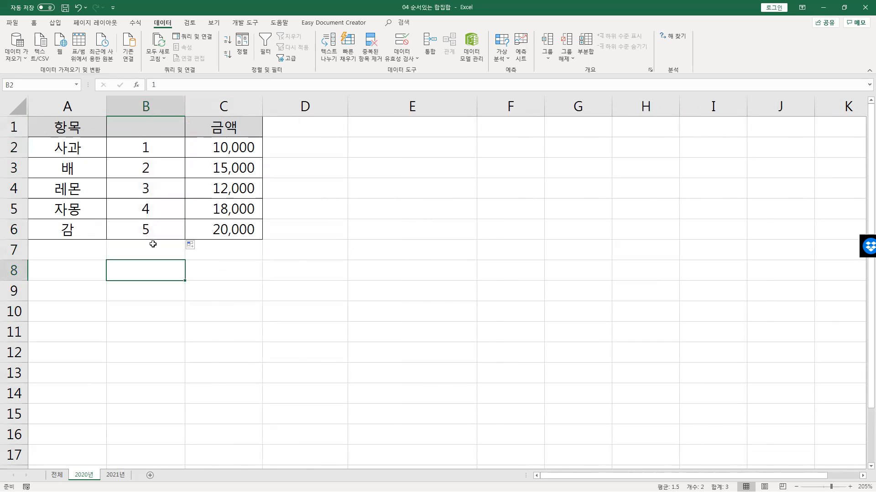
left_click_drag(154, 156, 165, 189)
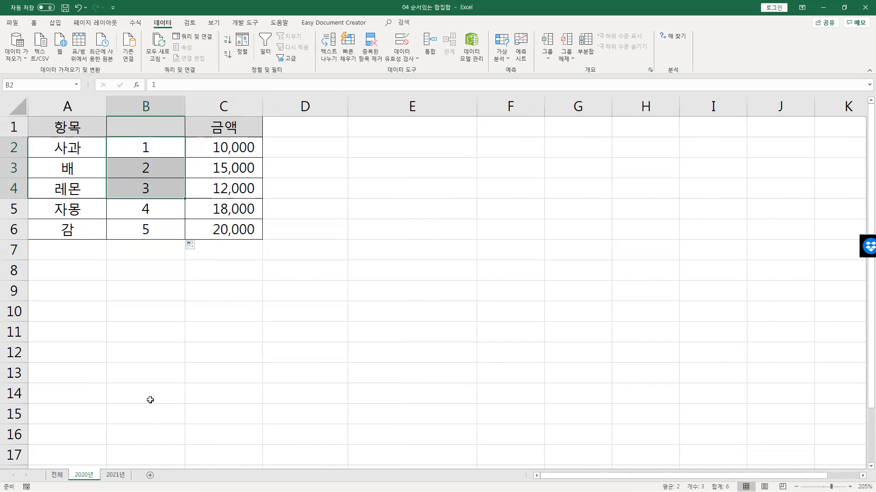
left_click(152, 291)
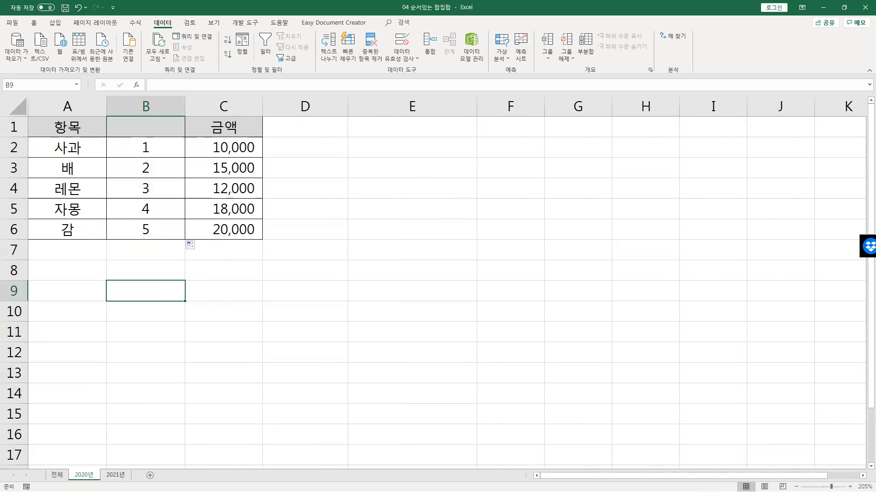
Step: On the 2021년 sheet, enter =VLOOKUP(A2,'2020년'!$A$2:$B$6,2,FALSE) in B2 to look up each item's 2020년 order number
key("ctrl+Page_Down")
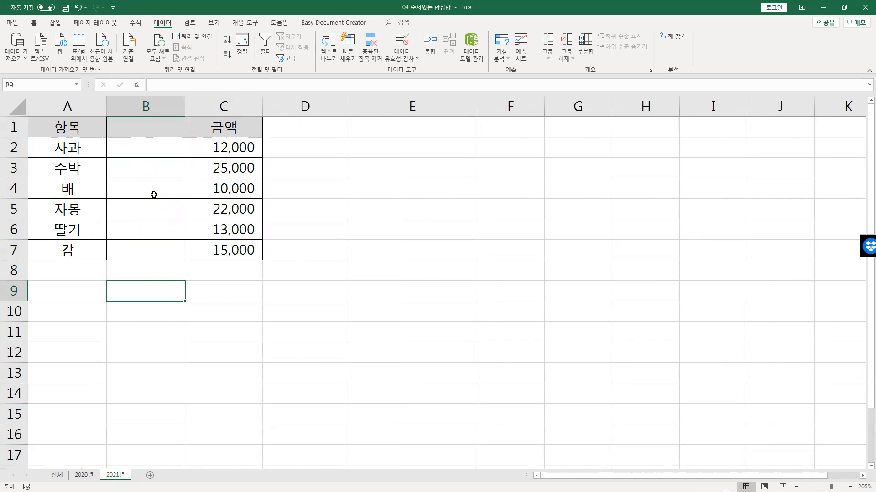
left_click(151, 151)
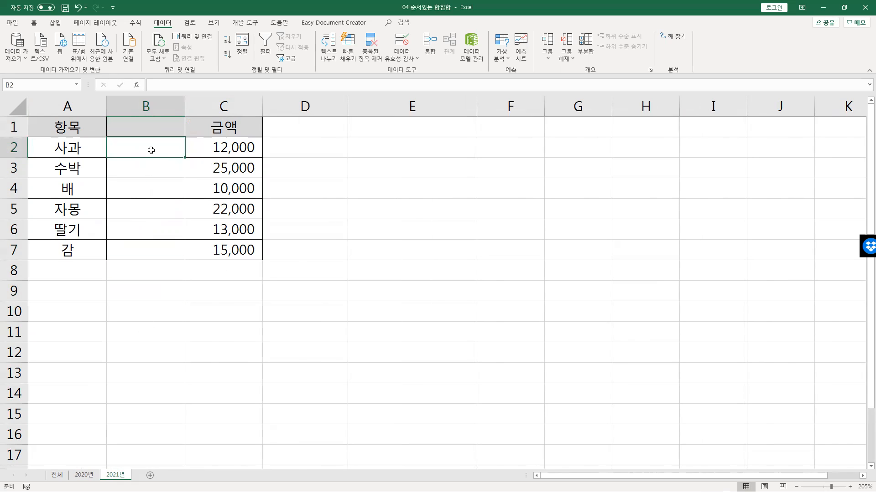
type("=")
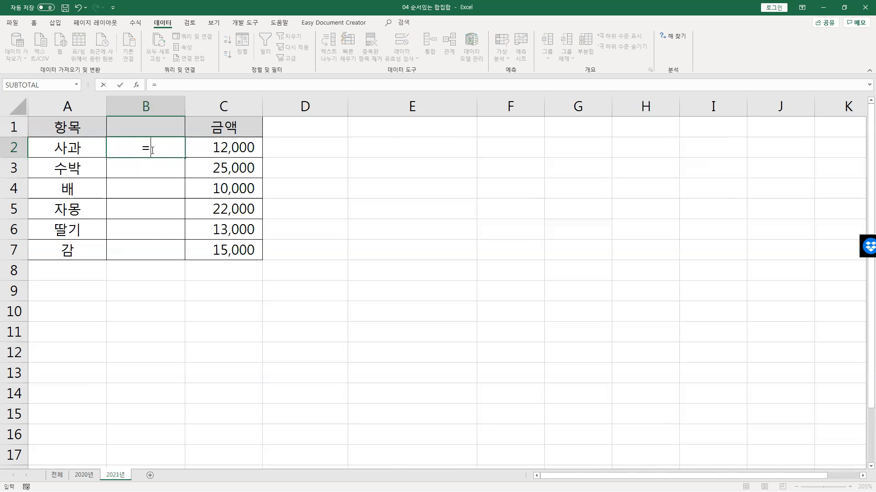
type("vlook")
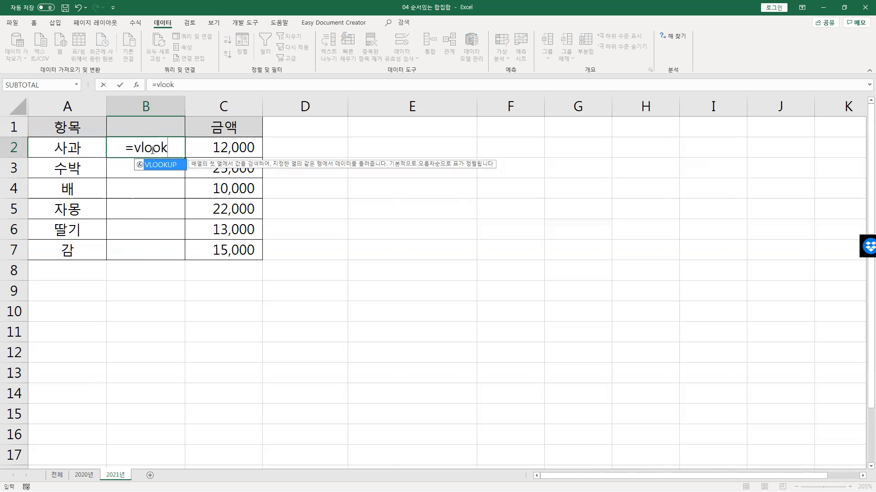
type("up(")
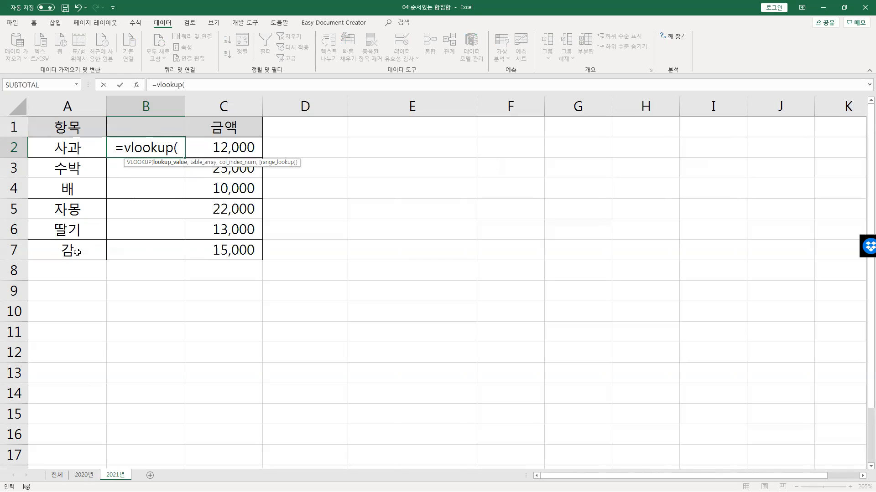
left_click(84, 151)
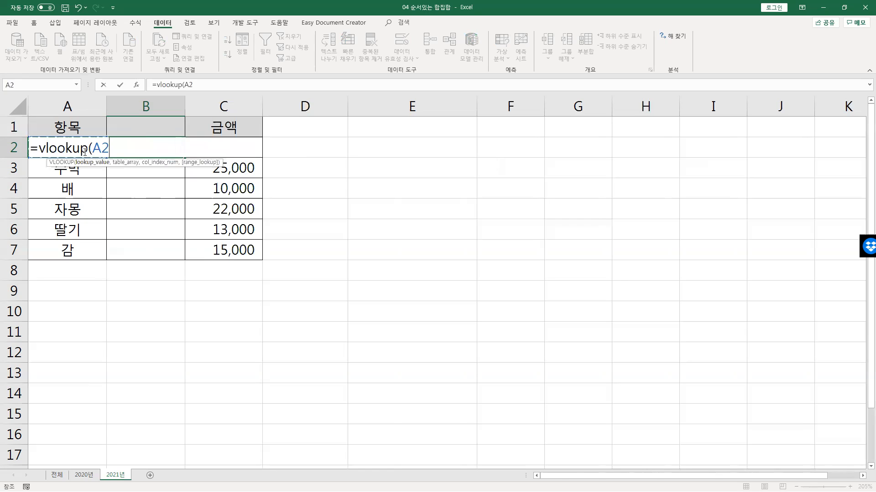
type(",")
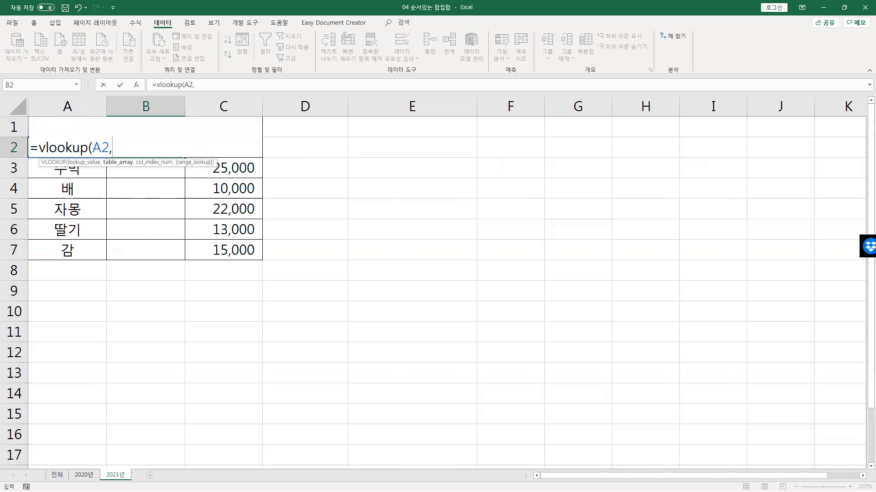
left_click(83, 475)
left_click_drag(66, 142, 153, 231)
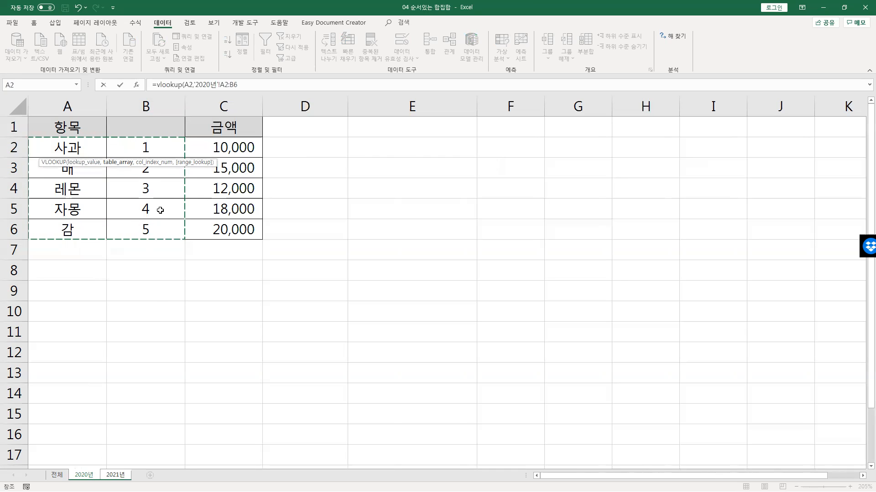
key("F4")
type(",")
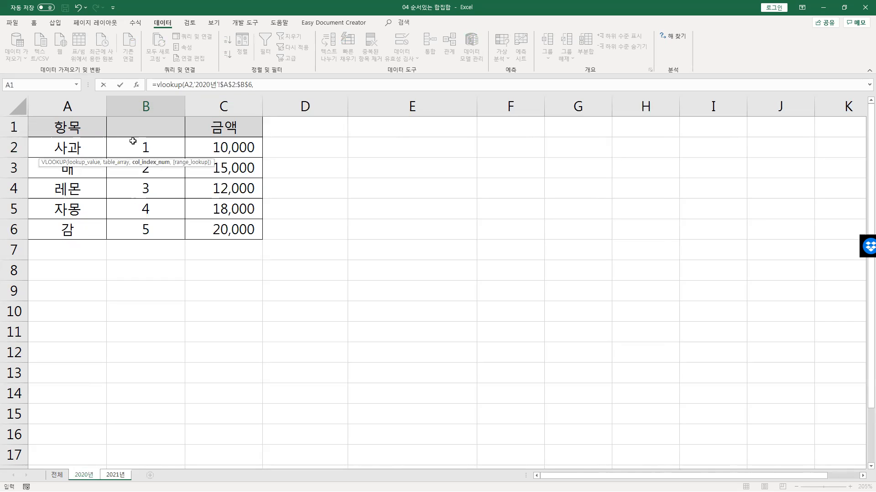
type("2")
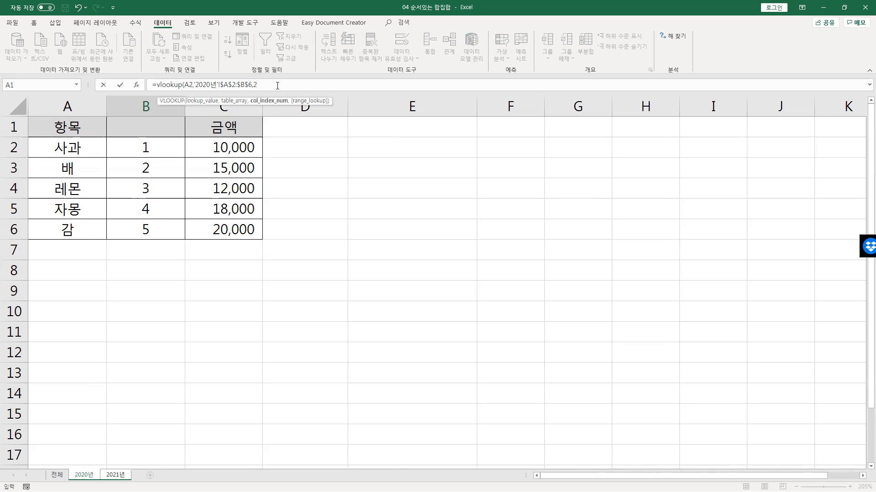
type(",")
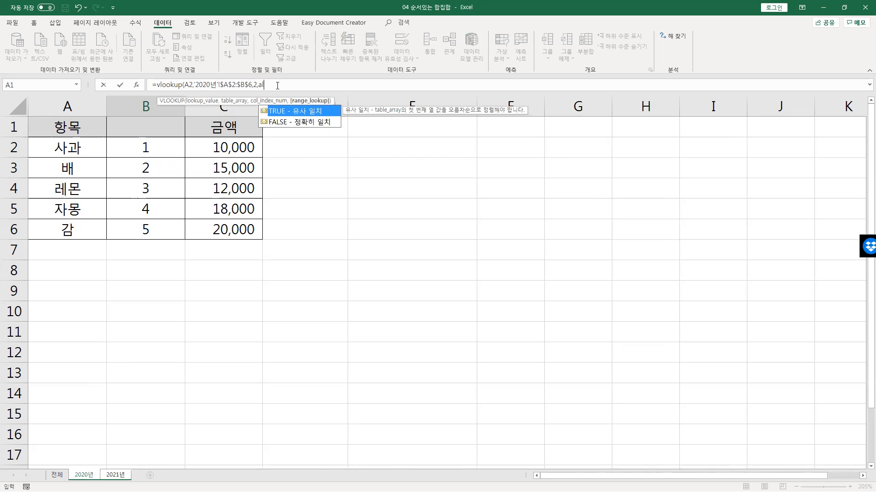
type("false)")
key("ctrl+Return")
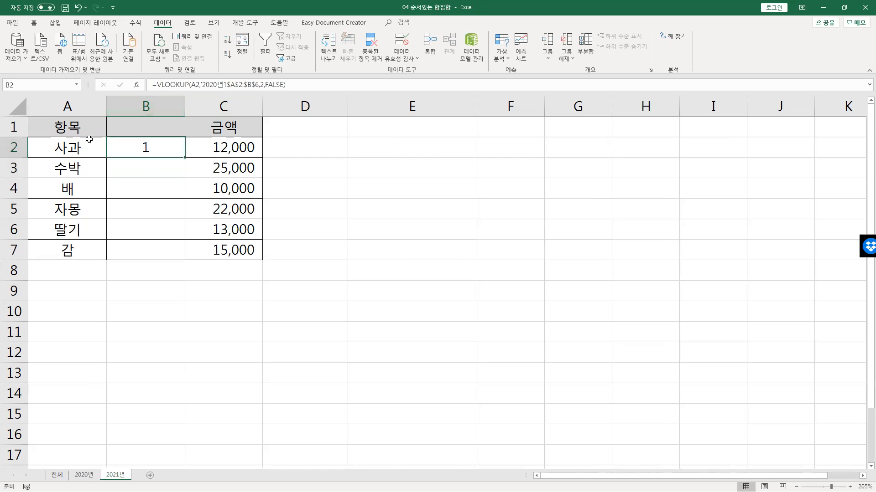
Step: Fill the B2 lookup formula down to B7 on the 2021년 sheet and compare the order numbers with the 2020년 sheet
left_click(84, 475)
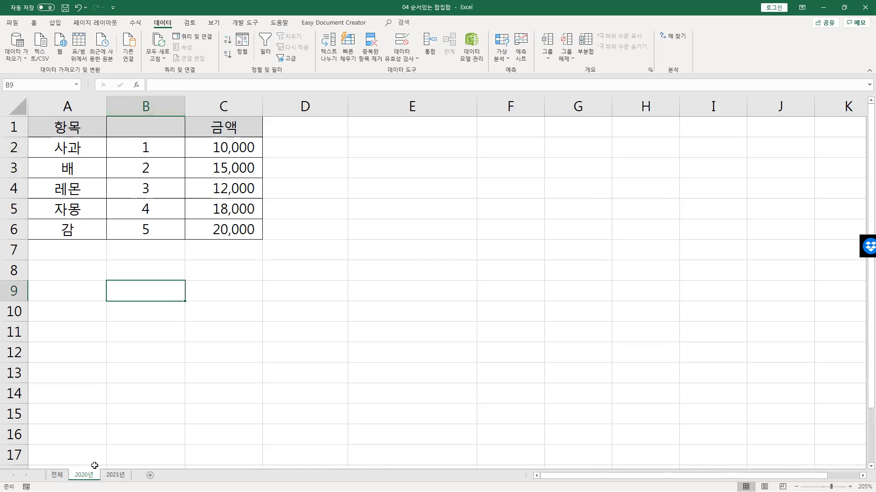
left_click(114, 475)
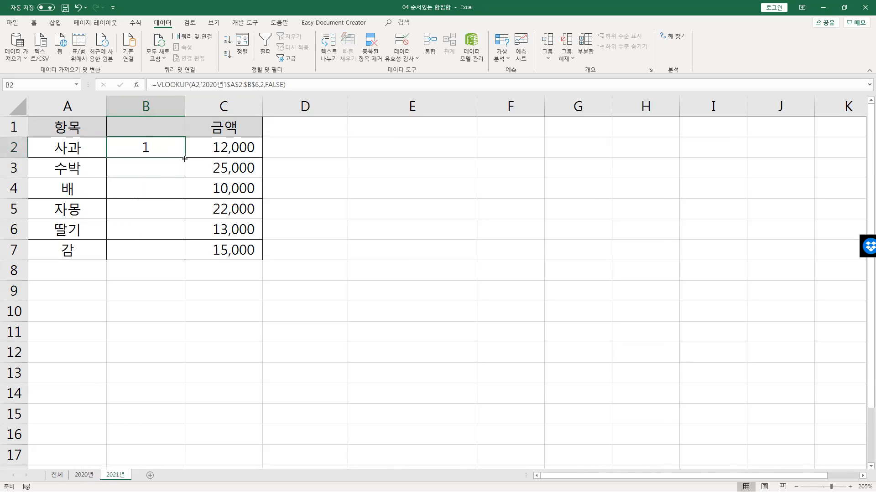
left_click_drag(184, 165, 183, 256)
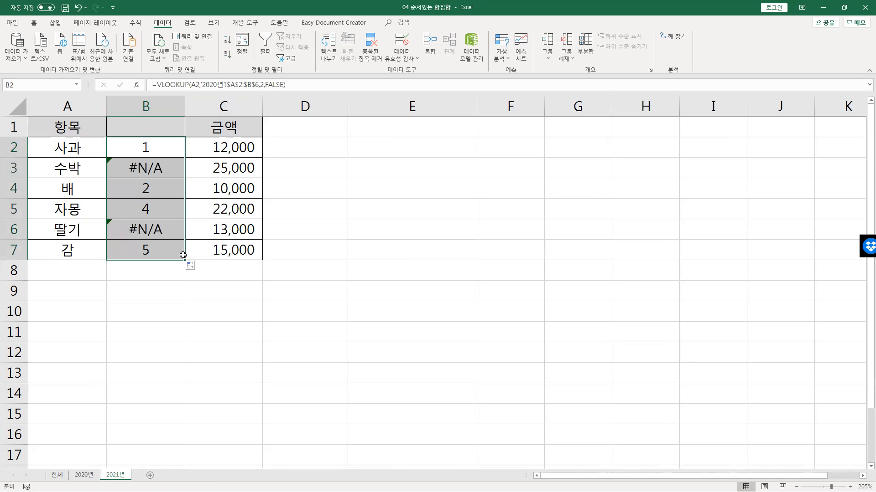
left_click(150, 152)
left_click(85, 475)
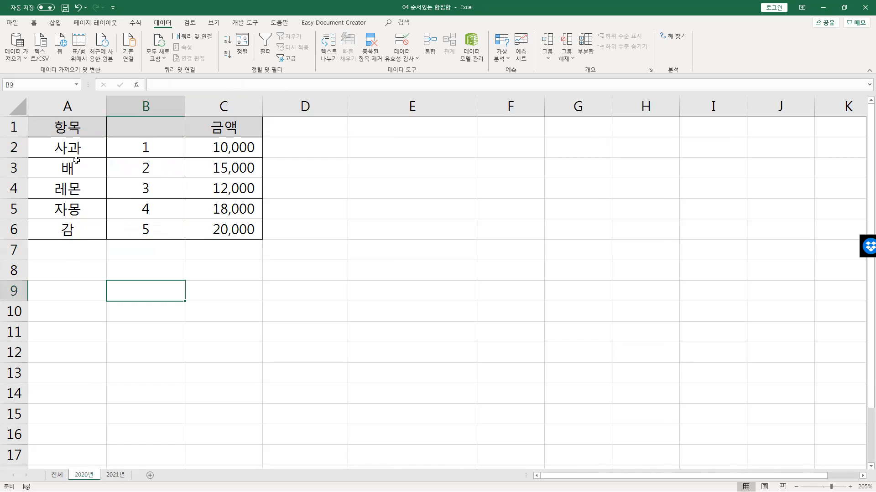
left_click(116, 475)
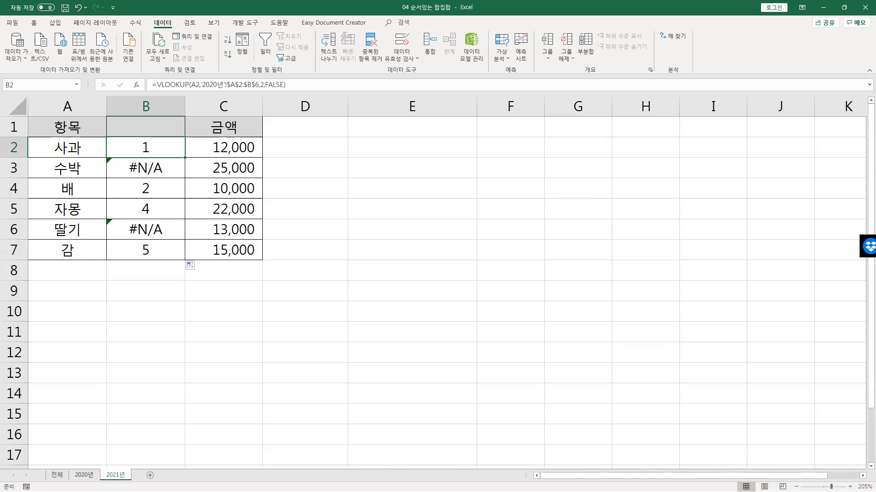
left_click(84, 475)
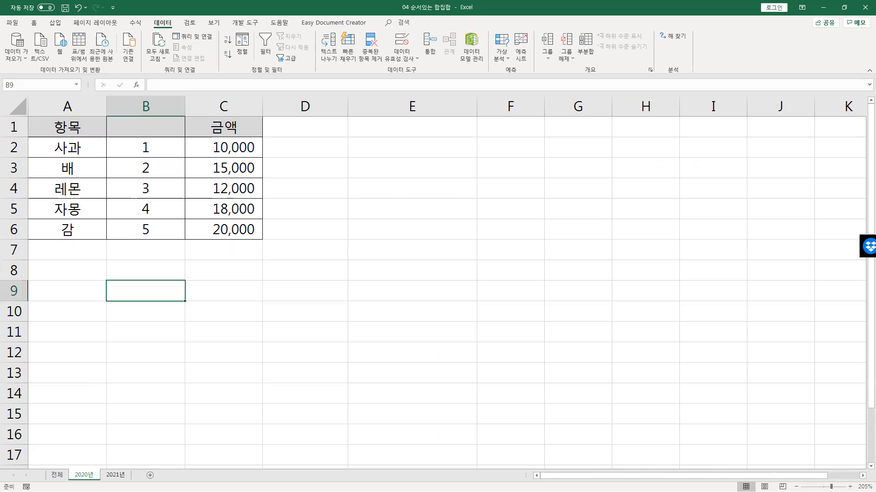
key("ctrl+Page_Down")
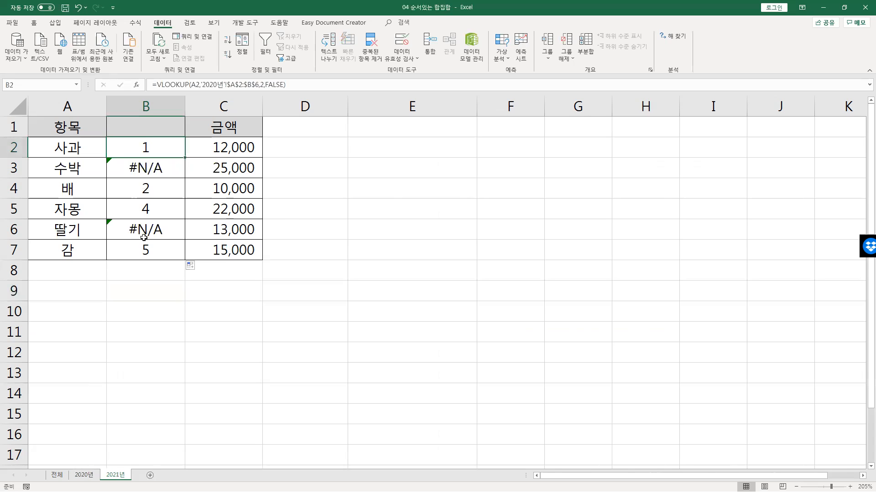
Step: Overwrite the formula in B3 for 수박 with the order number 1.2, placing it between 사과 and 배
left_click(157, 171)
key("Up")
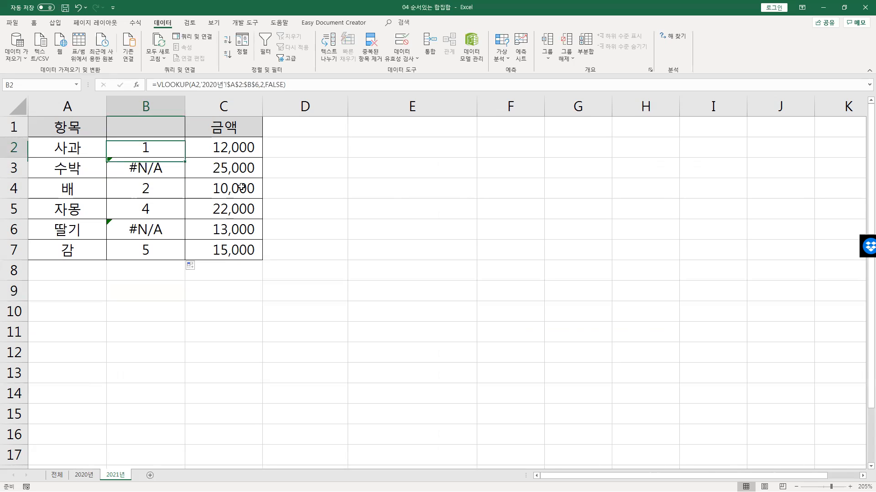
key("Down")
key("Down")
key("Up")
key("Up")
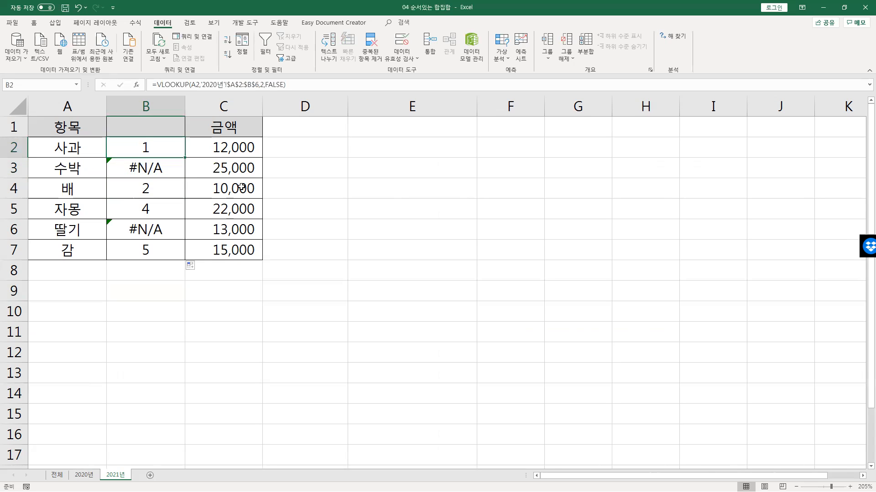
key("Down")
key("Down")
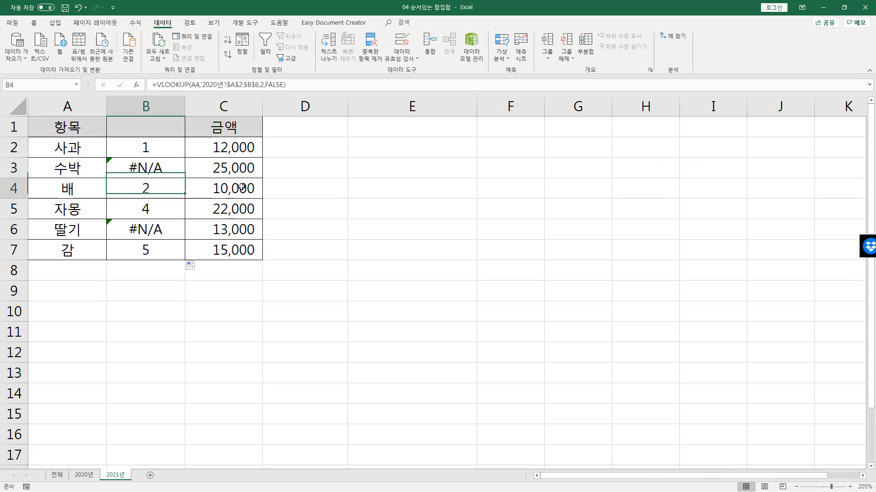
key("Up")
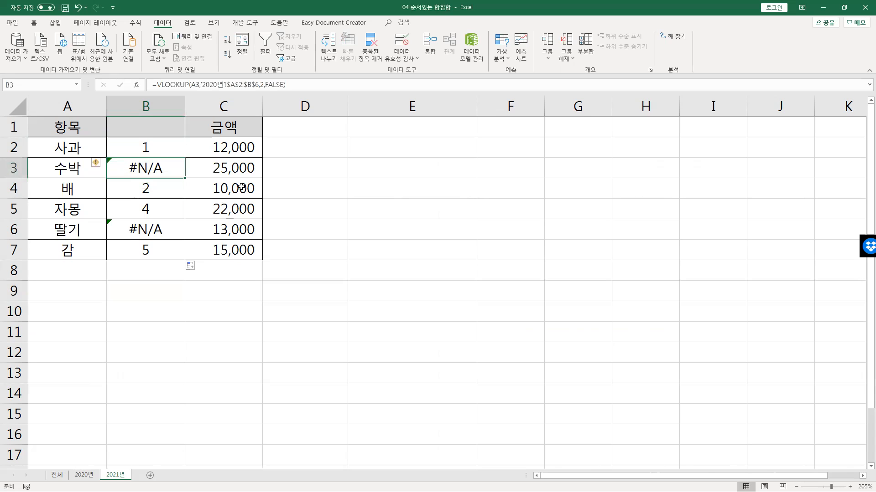
type("1.2")
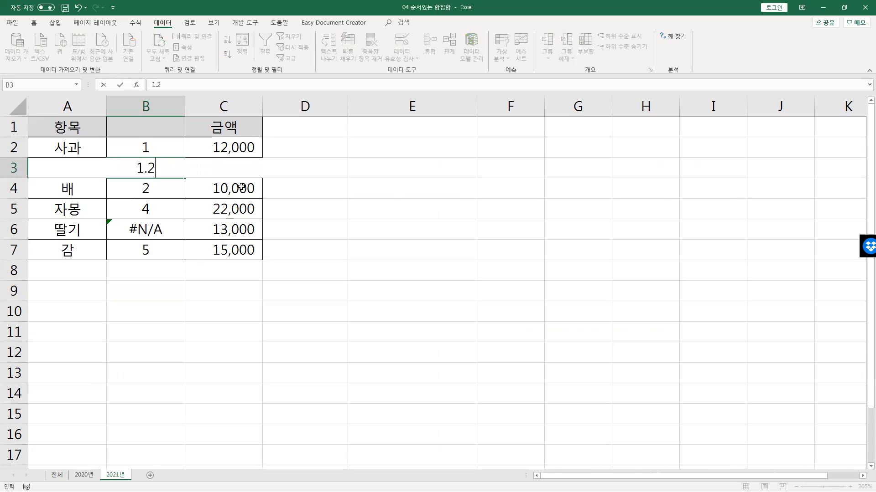
key("Return")
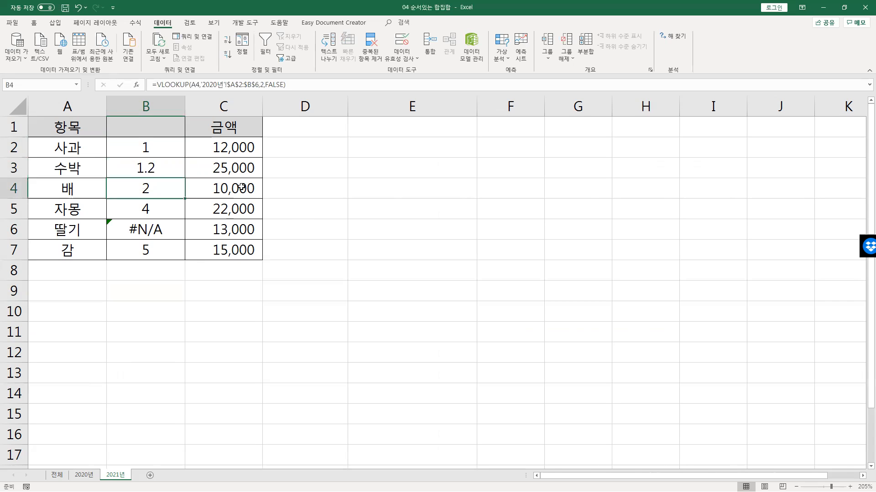
Step: Overwrite the formula in B6 for 딸기 with the order number 4.5, placing it between 자몽 and 감
key("Down")
key("Up")
key("Up")
key("Down")
key("Down")
key("Down")
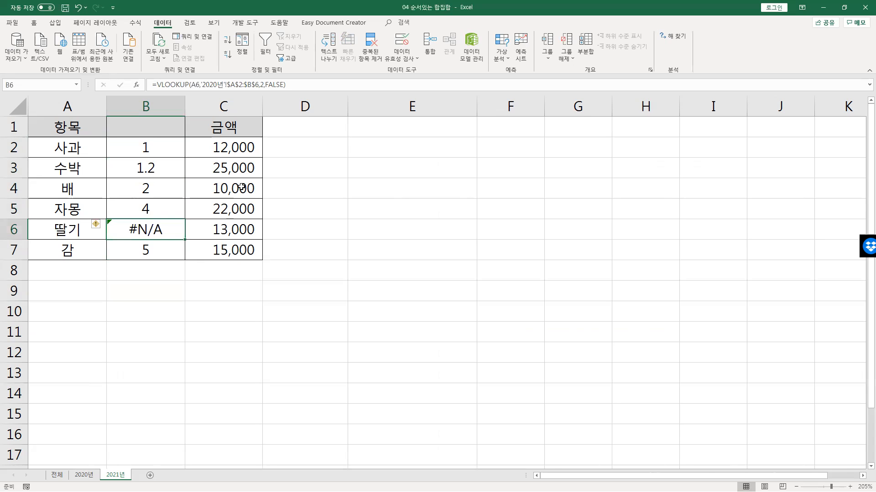
type("4.5")
key("Return")
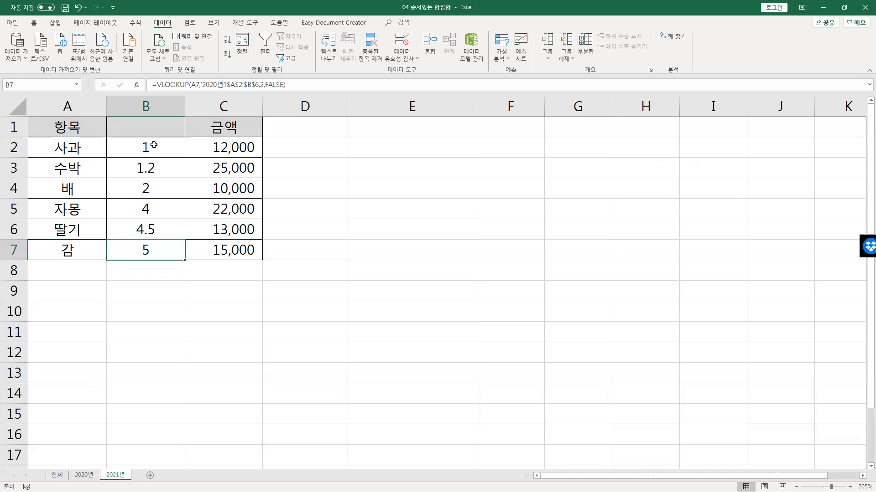
Step: Replace the formulas in B2:B7 on the 2021년 sheet with their values using Paste Special with the 값 option
left_click_drag(154, 145, 154, 252)
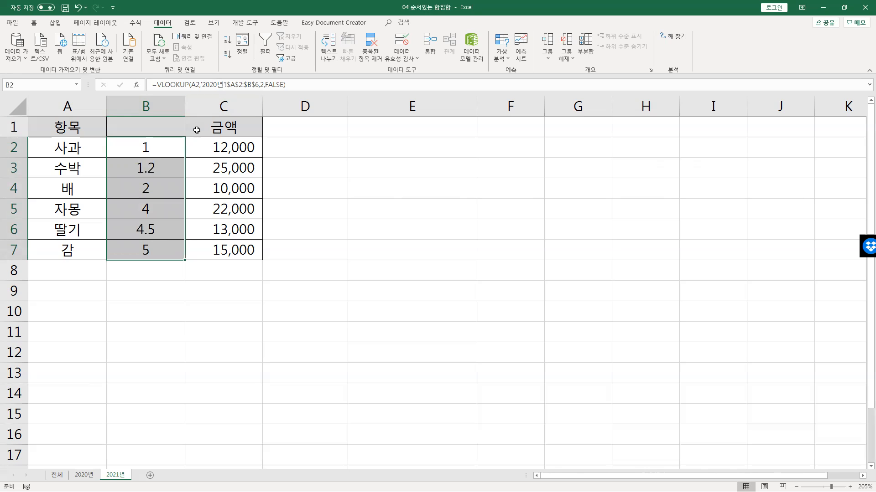
key("ctrl+q")
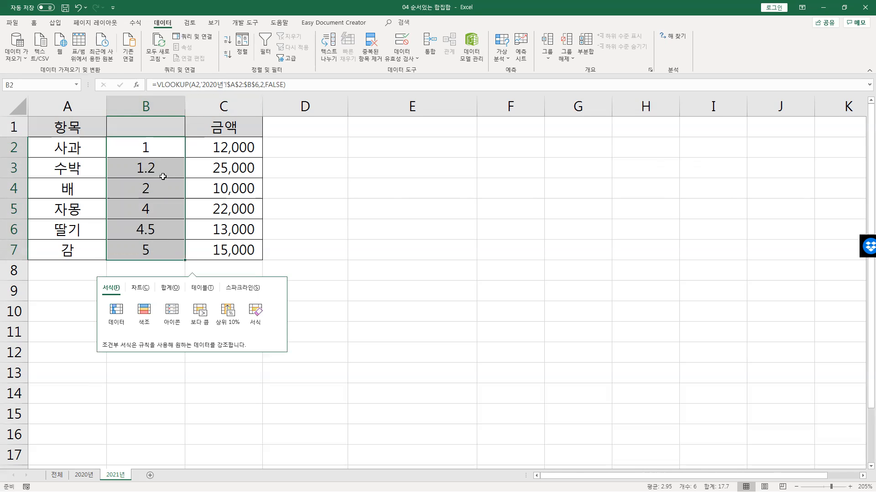
key("Escape")
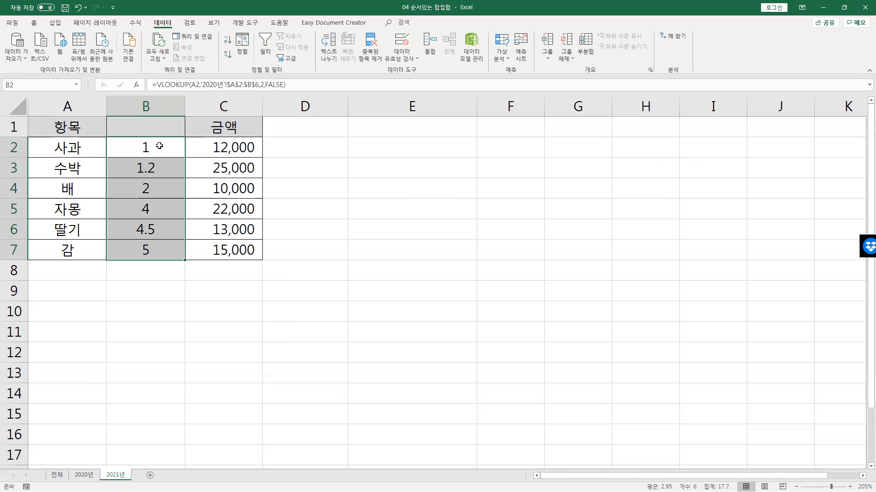
left_click_drag(160, 146, 157, 174)
key("ctrl+c")
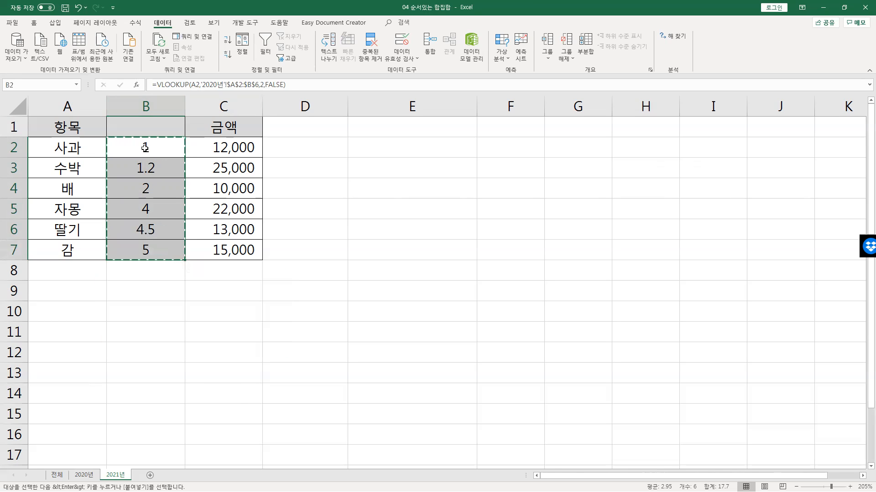
right_click(146, 151)
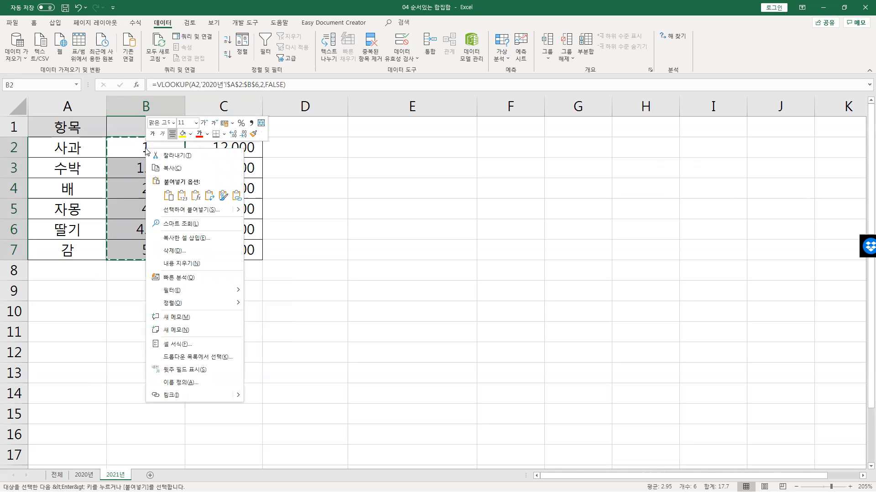
left_click(183, 197)
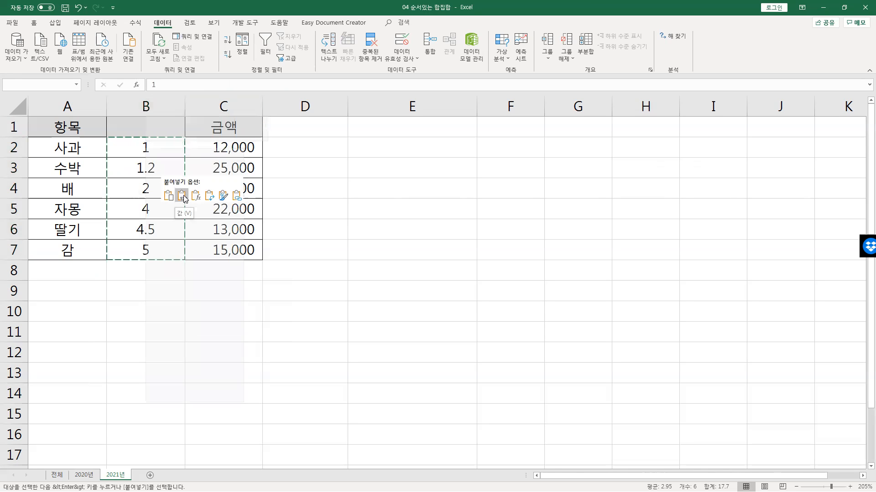
left_click(177, 209)
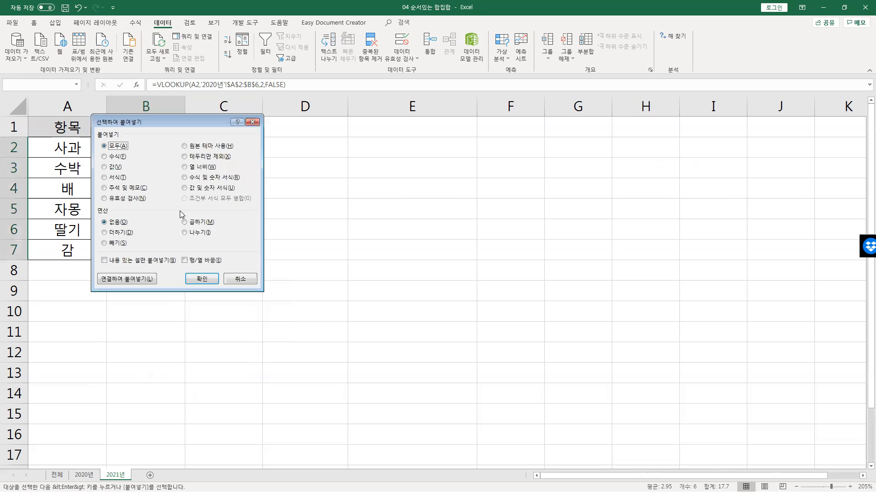
left_click(110, 167)
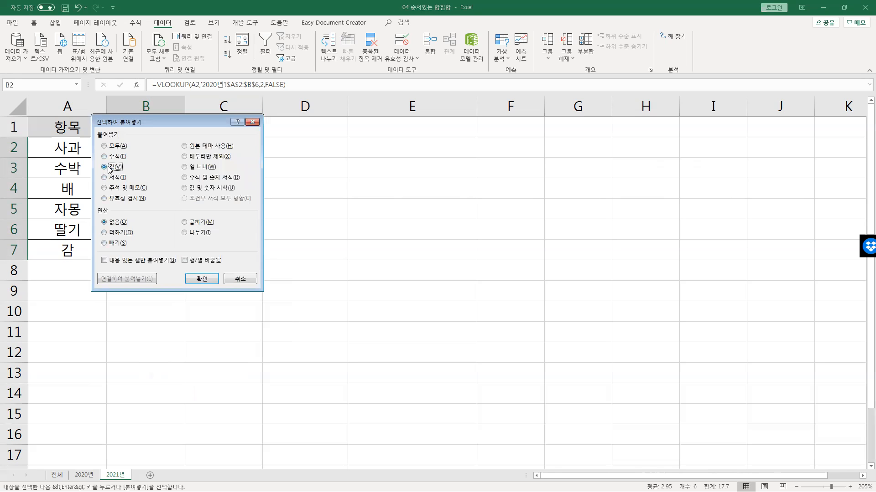
left_click(202, 279)
left_click(159, 188)
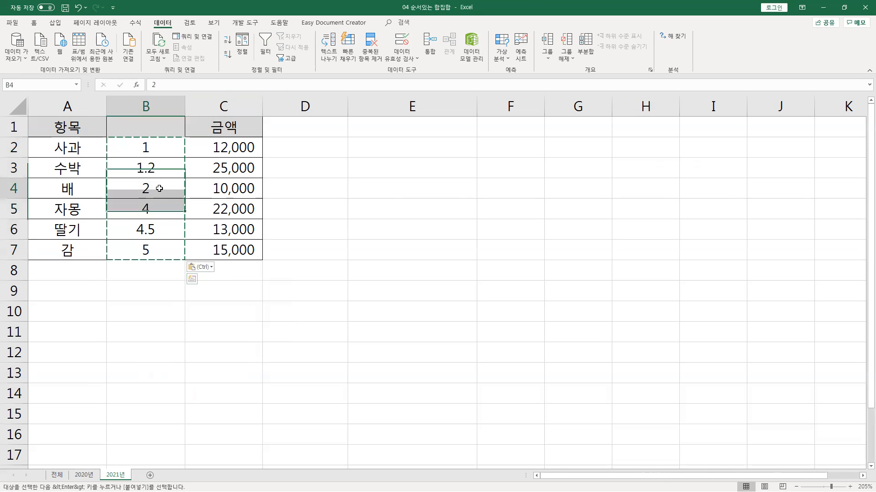
key("Escape")
Step: Go through the order numbers in column B of the 2021년 sheet to check whether any cell still holds a formula
key("Up")
key("Up")
key("Down")
key("Down")
key("Down")
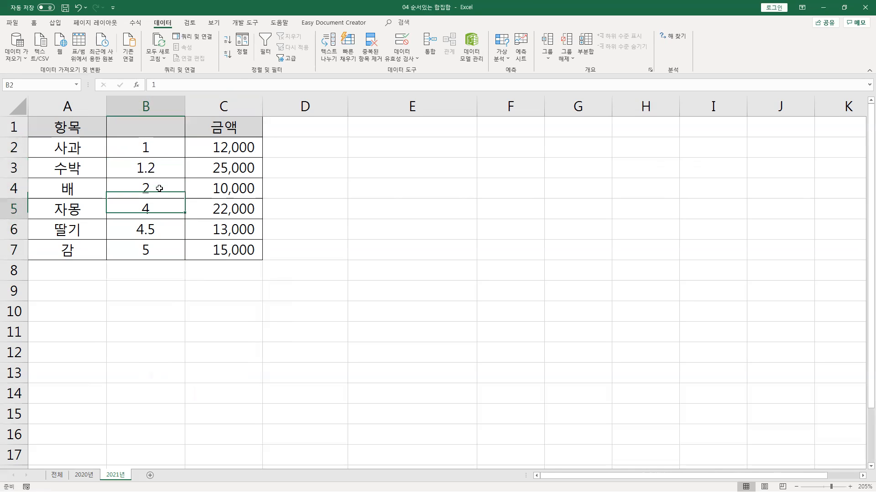
key("Up")
key("Up")
key("Up")
key("Down")
key("Down")
key("Down")
key("Down")
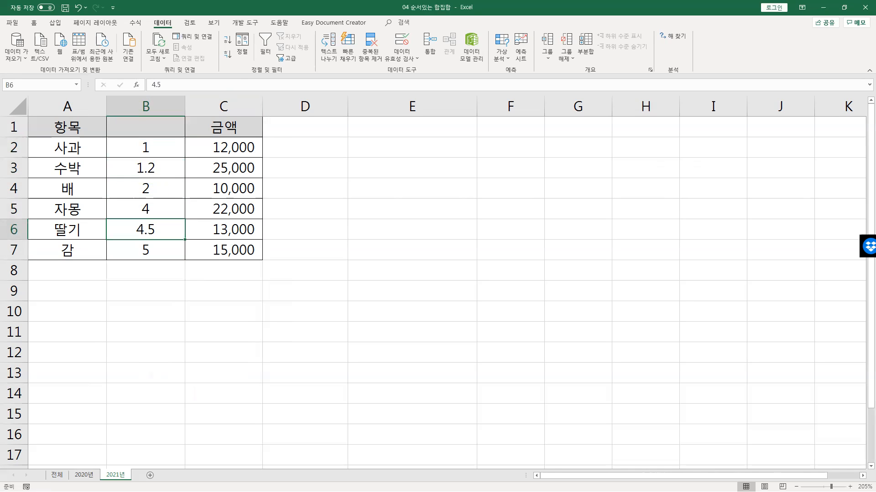
Step: Copy the items and order numbers in A2:B6 of the 2020년 sheet to A2 on the 전체 sheet
key("ctrl+Page_Up")
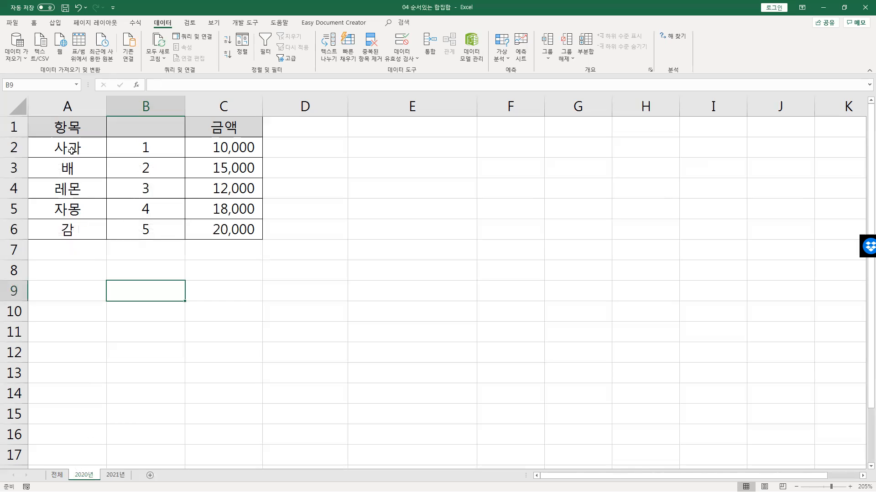
left_click_drag(71, 147, 136, 223)
key("ctrl+c")
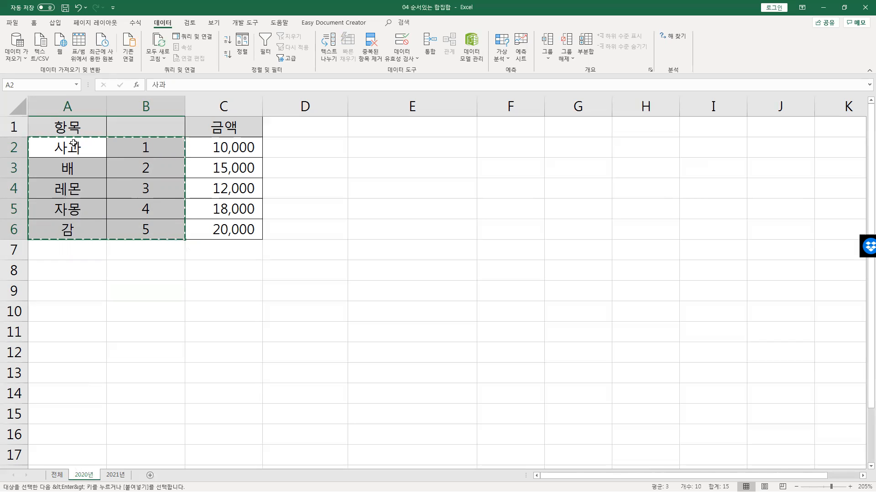
left_click(65, 477)
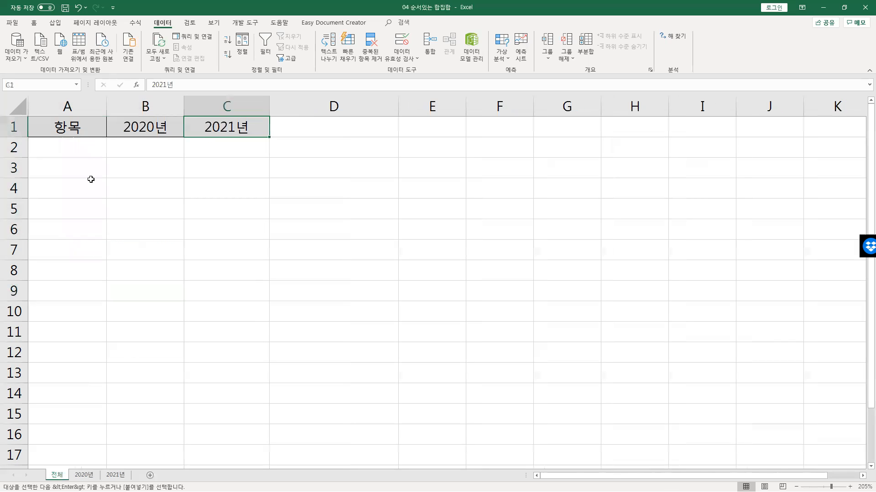
left_click(66, 147)
key("ctrl+v")
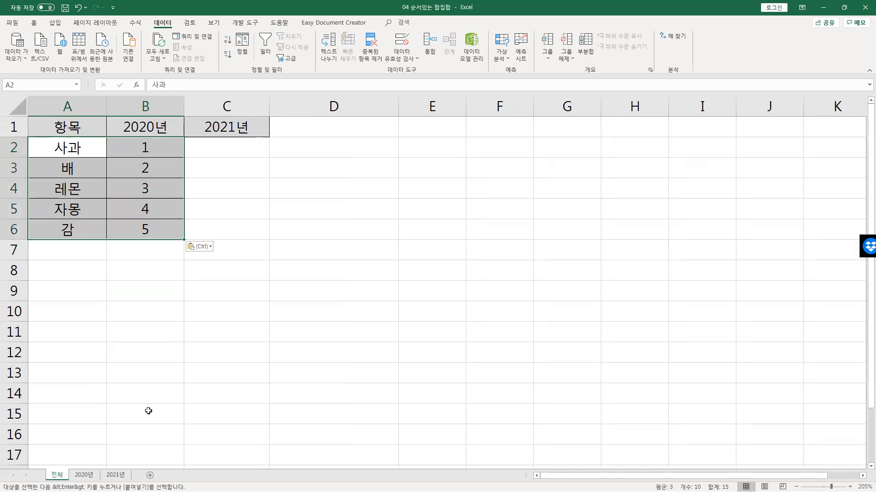
Step: Copy the items and order numbers in A2:B7 of the 2021년 sheet to A7 on the 전체 sheet, below the 2020년 items
left_click(116, 475)
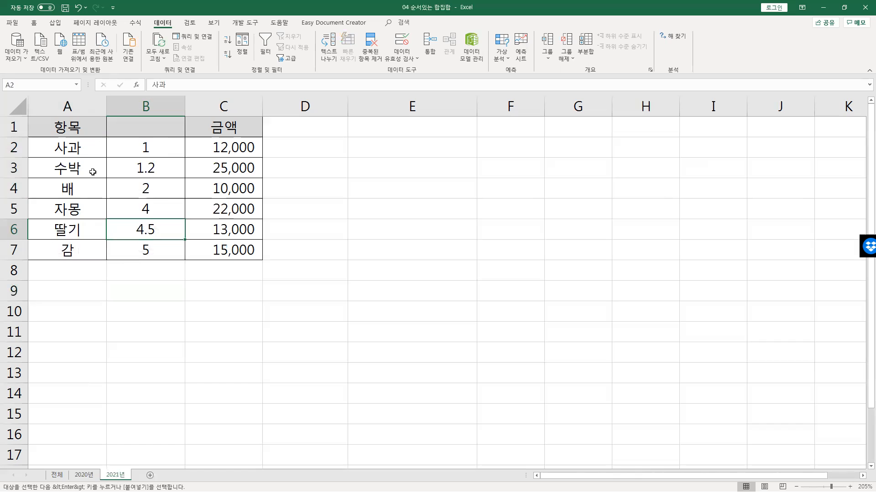
left_click_drag(66, 150, 144, 248)
key("ctrl+c")
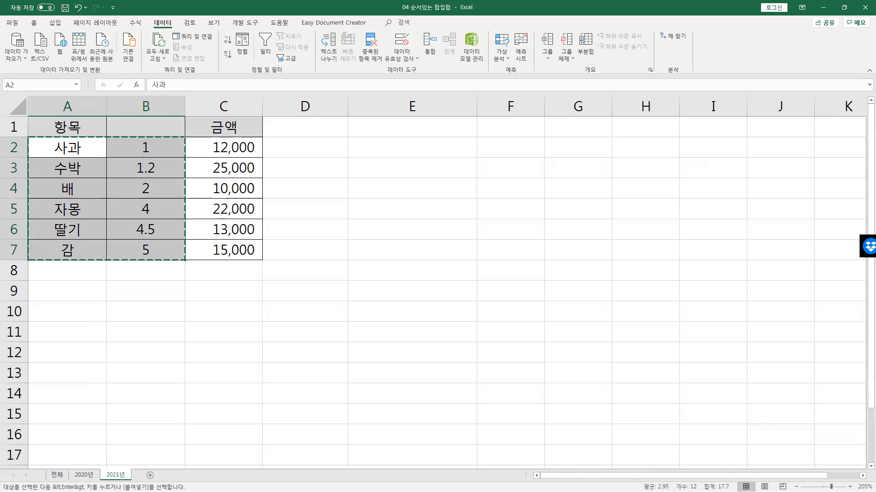
left_click(57, 475)
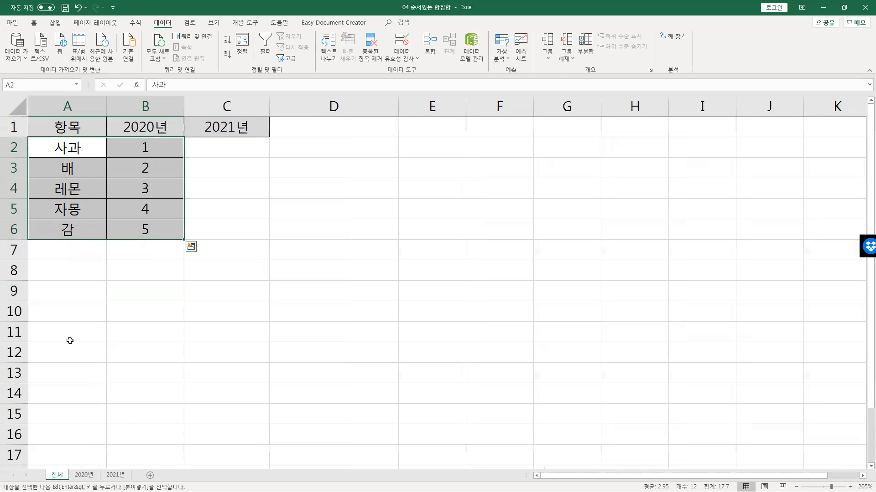
left_click(68, 250)
key("ctrl+v")
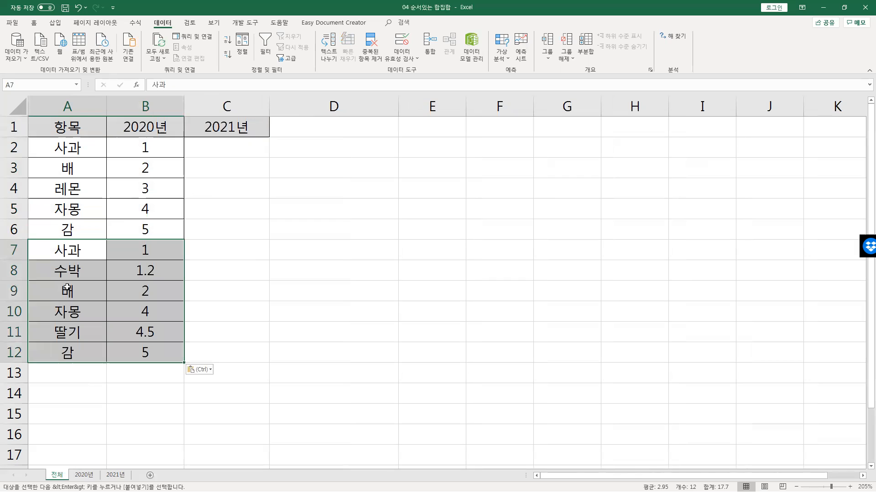
Step: Compare the source lists on the 2021년 and 2020년 sheets with the combined list on the 전체 sheet
left_click(117, 475)
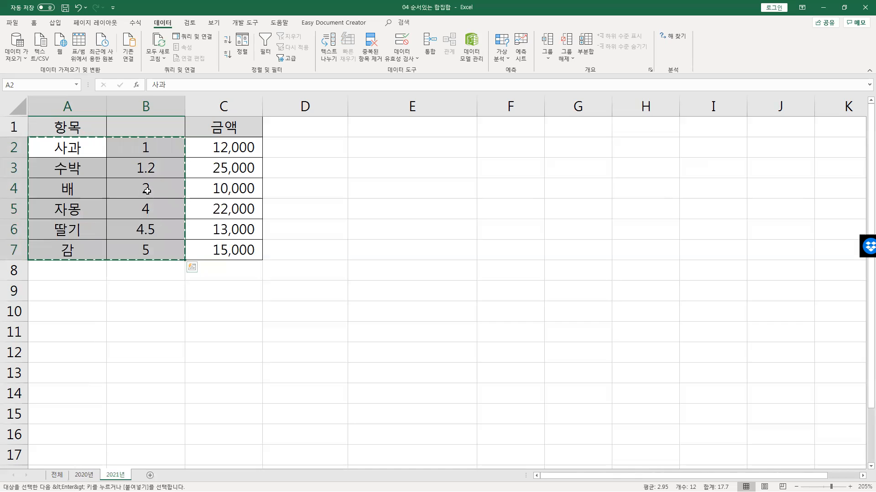
left_click(88, 476)
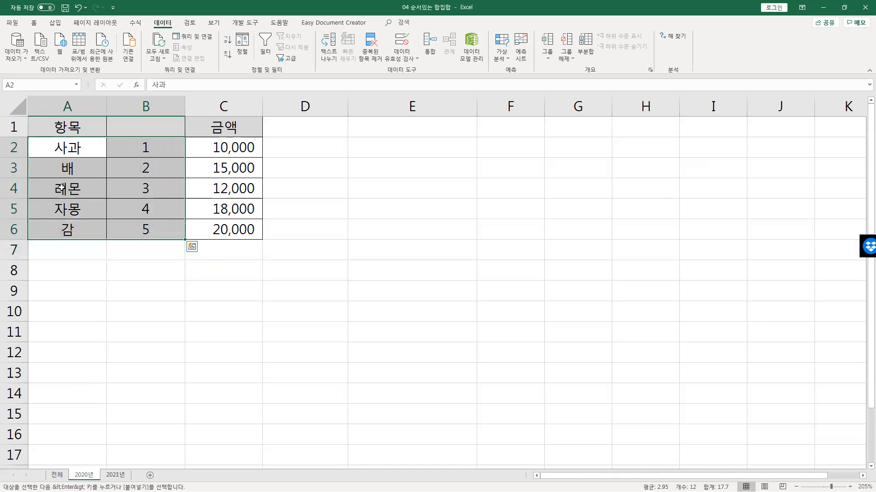
left_click(110, 474)
key("ctrl+c")
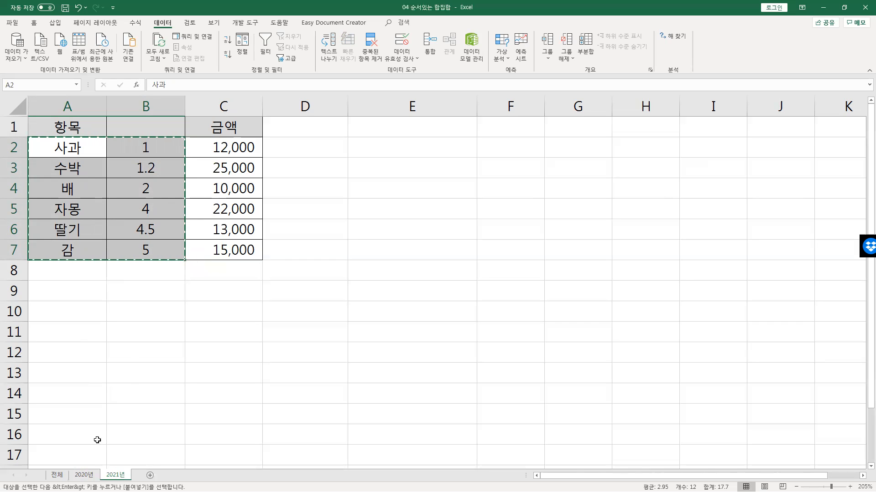
key("ctrl+Page_Up")
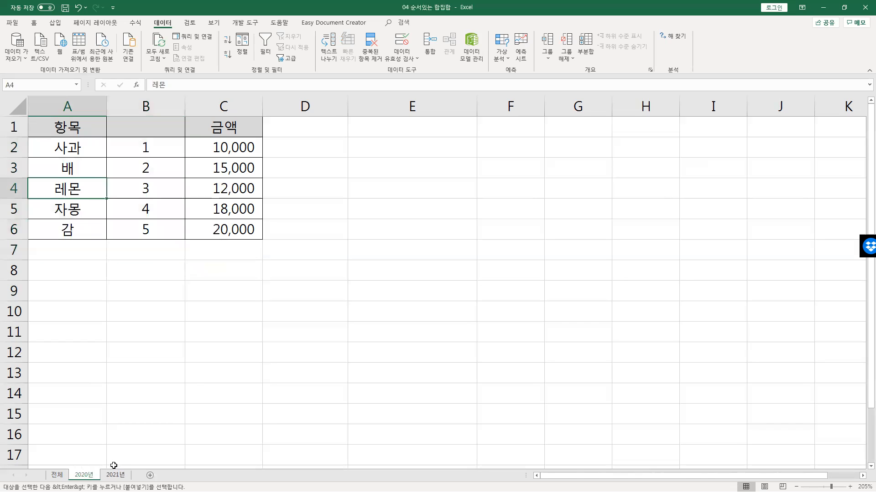
key("ctrl+Page_Up")
key("ctrl+v")
left_click(85, 152)
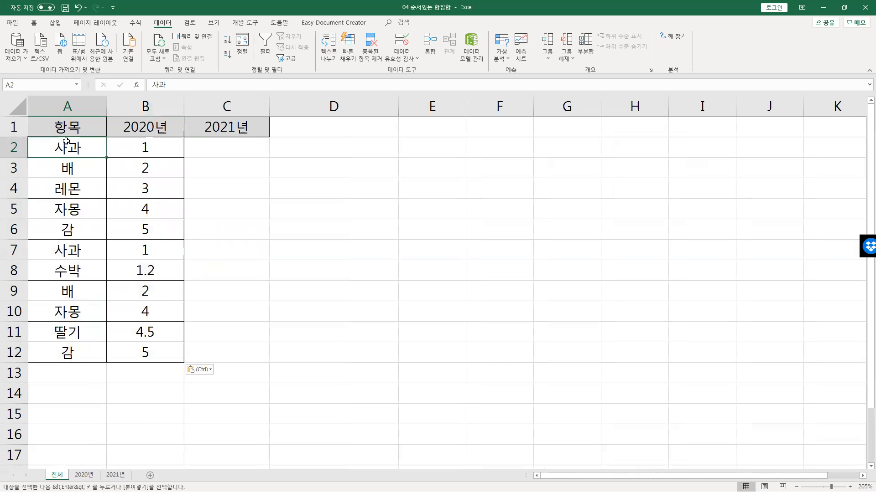
left_click(371, 58)
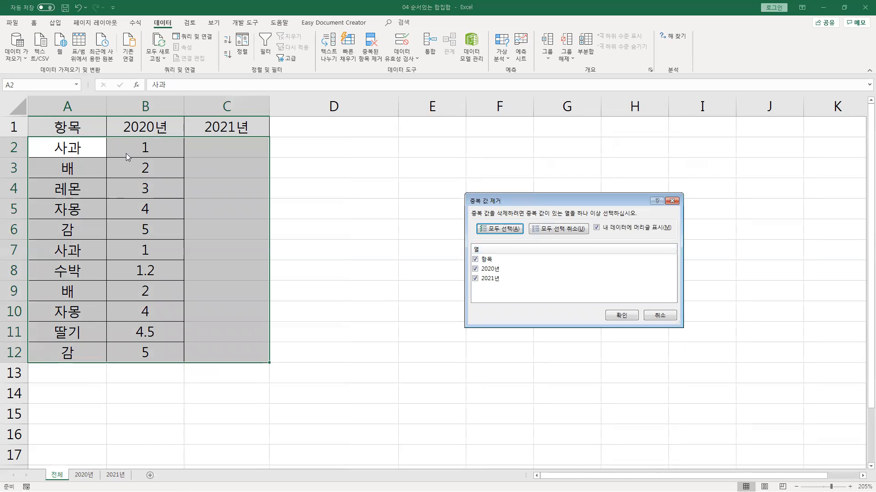
key("Escape")
Step: Remove duplicate rows from A2:B12 on the 전체 sheet, matching on both the 항목 and 2020년 columns
left_click(86, 155)
left_click_drag(68, 148, 146, 355)
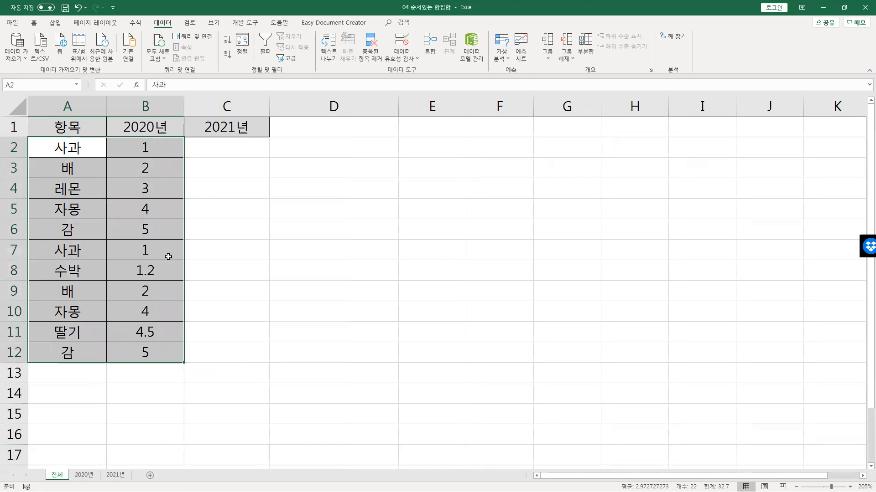
left_click(380, 62)
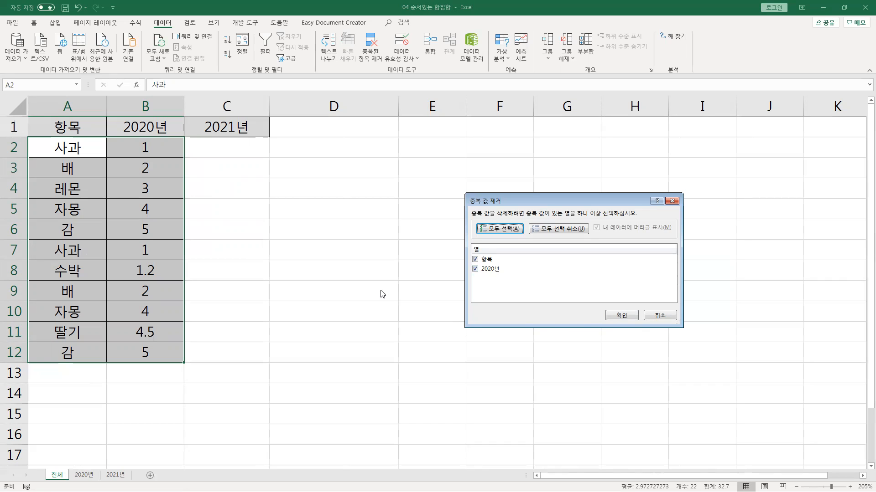
left_click(623, 317)
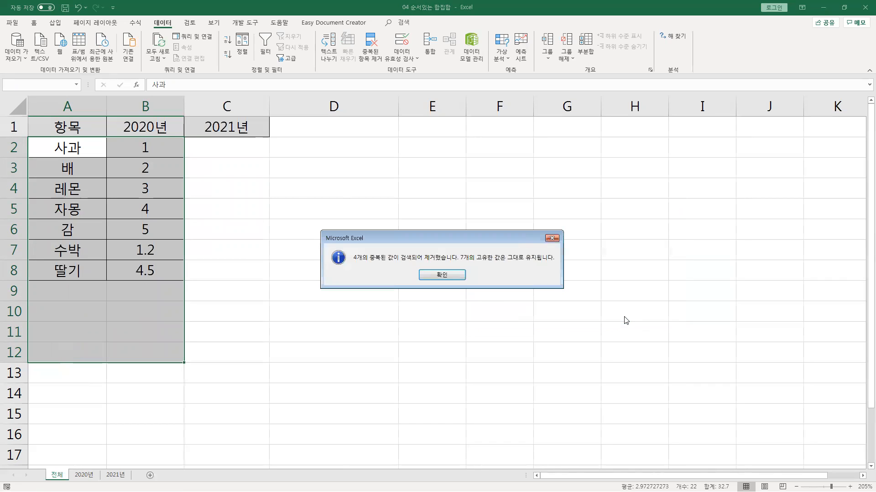
left_click(451, 276)
Step: Examine the deduplicated list on the 전체 sheet and compare the position and order number of 수박 with the 2021년 sheet
left_click(122, 159)
left_click_drag(75, 151, 123, 150)
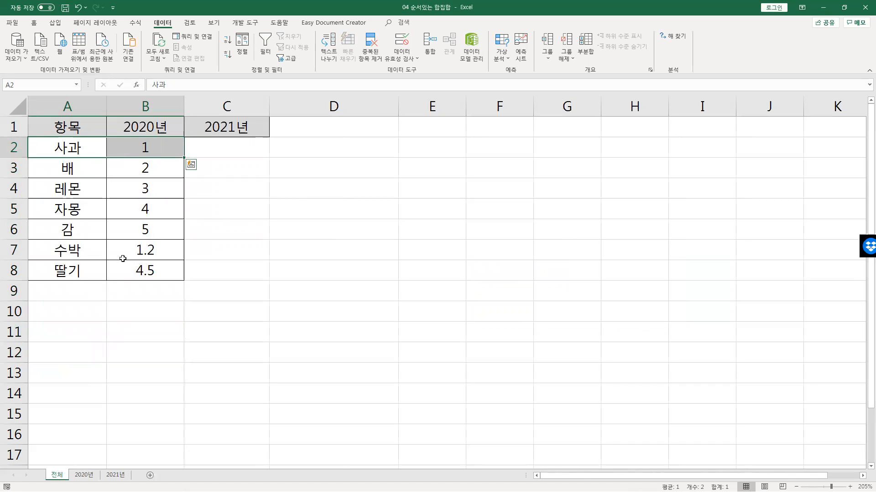
left_click(142, 258)
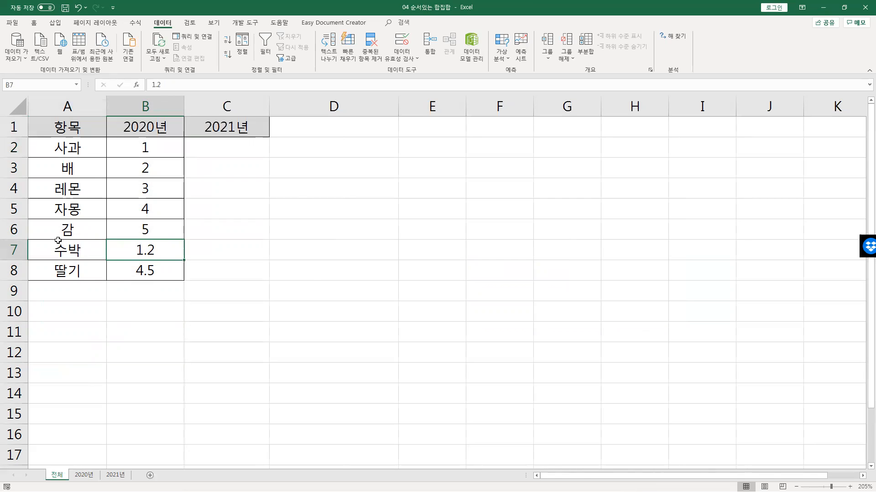
left_click(115, 476)
left_click(75, 170)
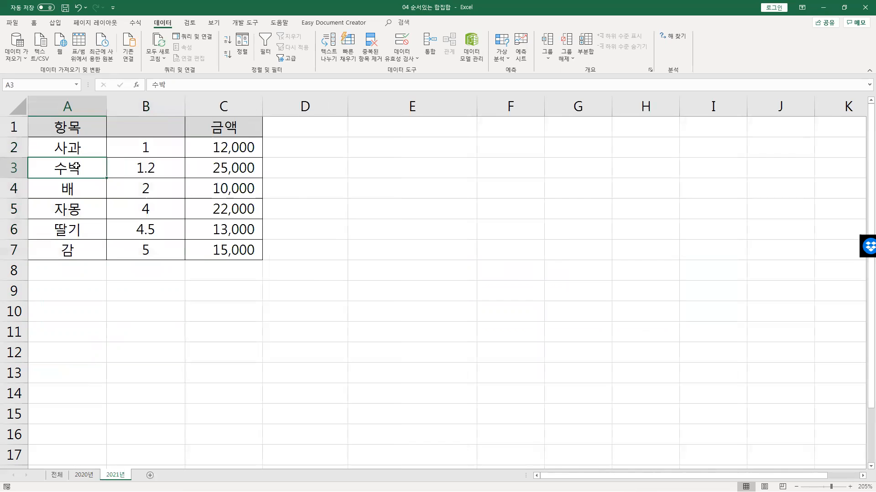
left_click(56, 475)
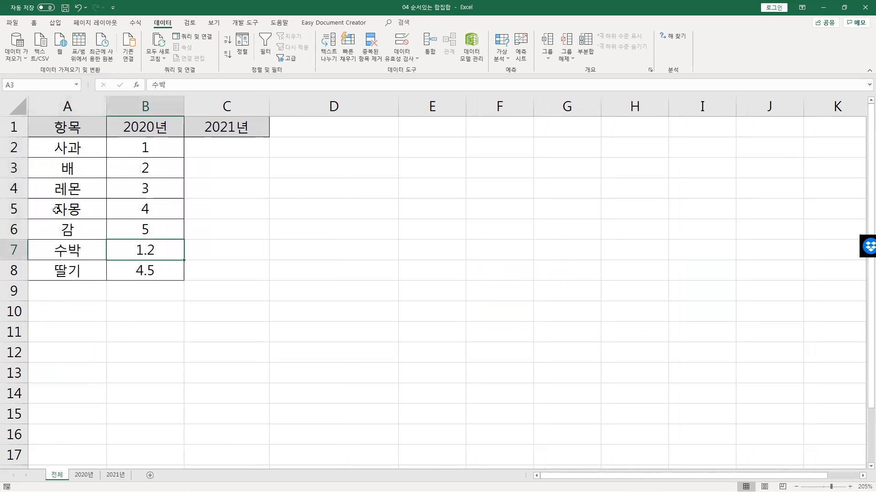
left_click(74, 250)
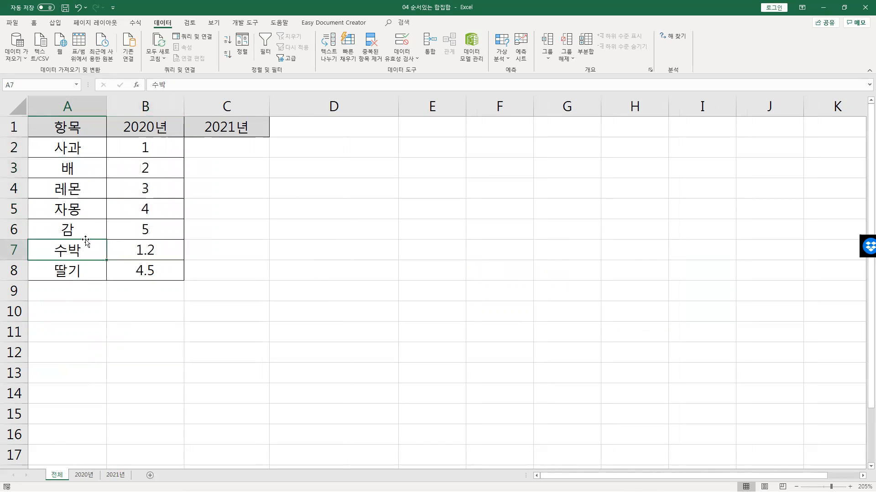
left_click(124, 253)
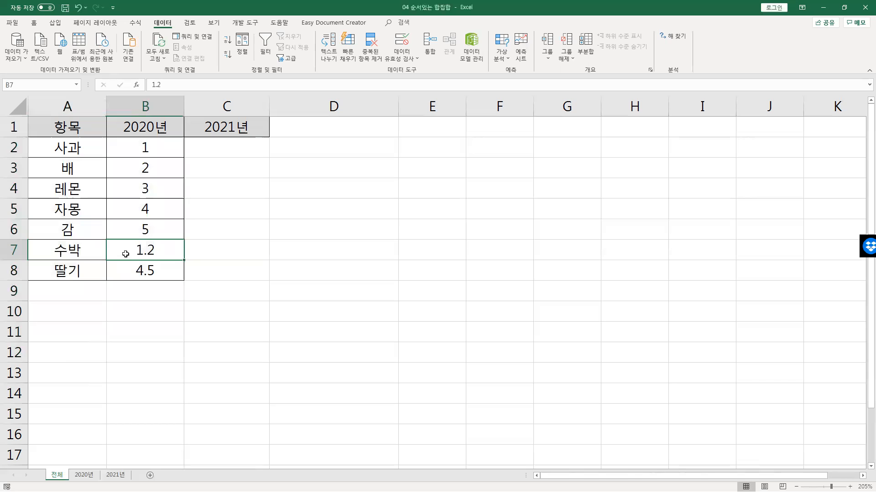
Step: Add filters to the header row on the 전체 sheet and sort the list by the 2020년 column in ascending order
left_click(115, 127)
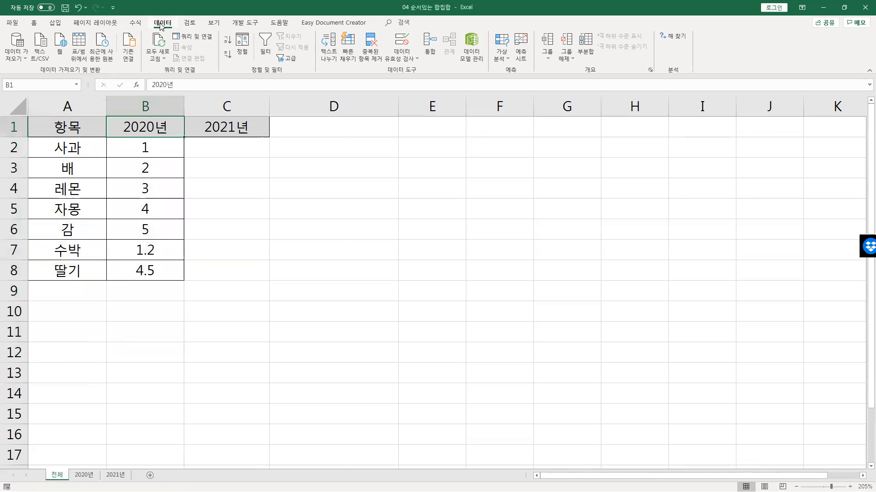
left_click(263, 44)
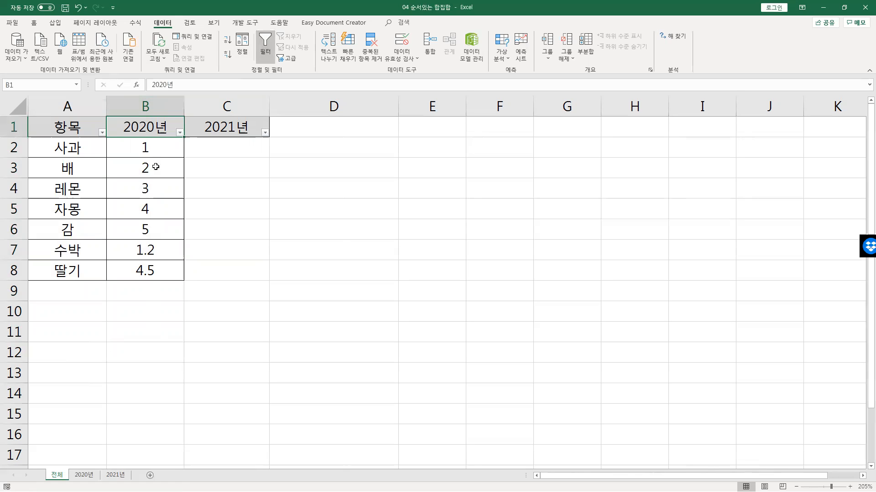
left_click(179, 133)
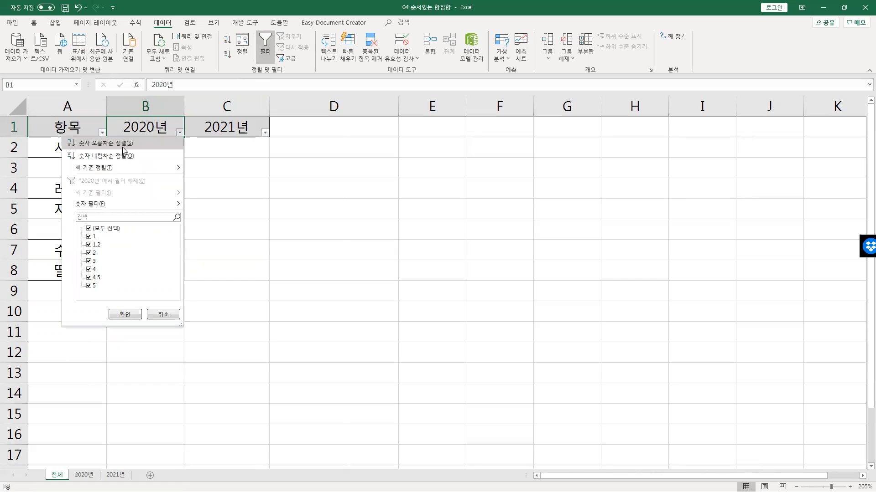
left_click(123, 144)
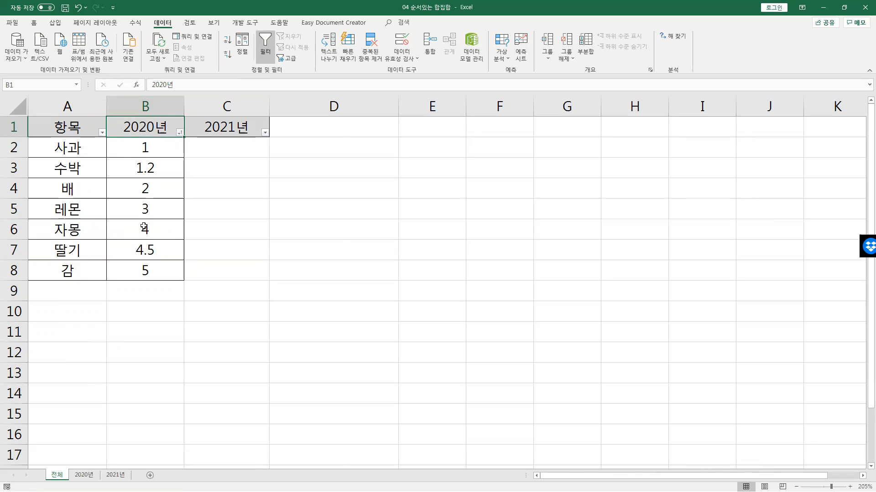
Step: Compare the item order of the sorted list on the 전체 sheet with the list on the 2021년 sheet
left_click(144, 229)
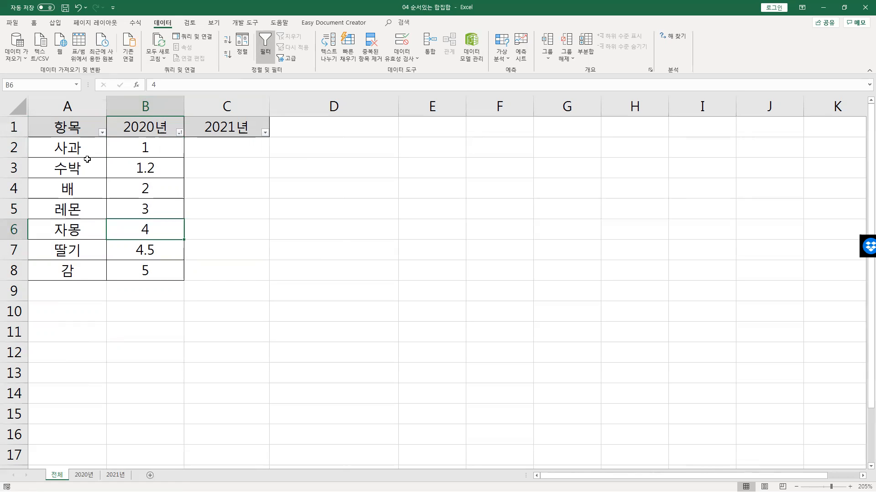
left_click(75, 167)
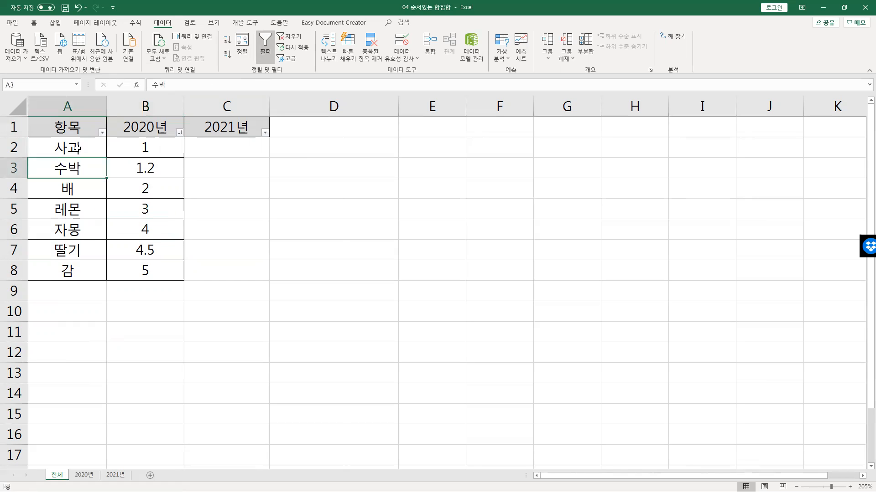
left_click(77, 149)
left_click(73, 187)
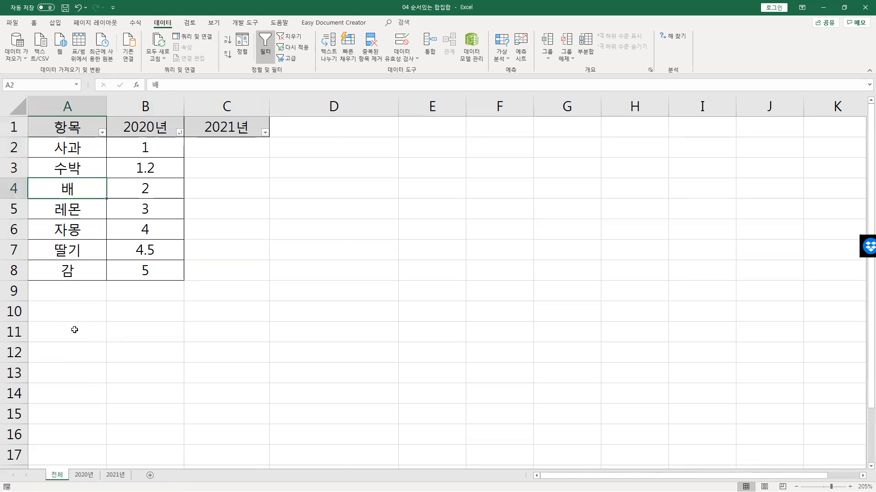
left_click(115, 474)
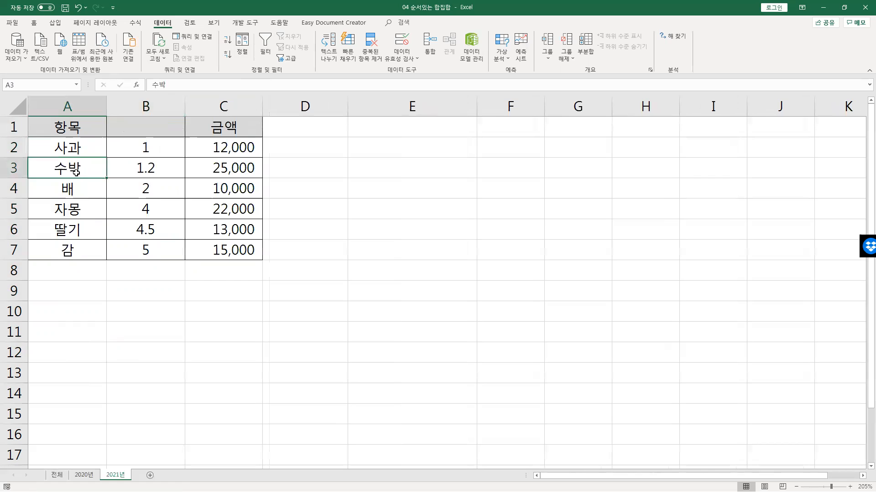
left_click(75, 148)
left_click(78, 184)
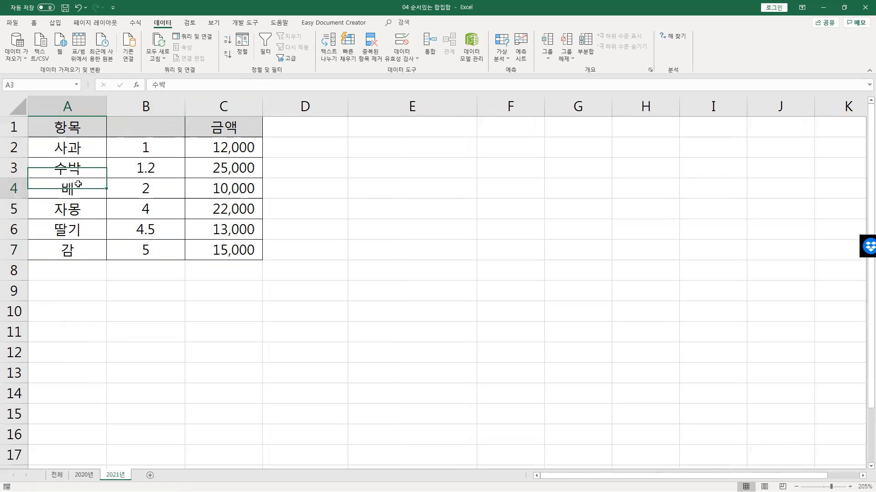
left_click(57, 476)
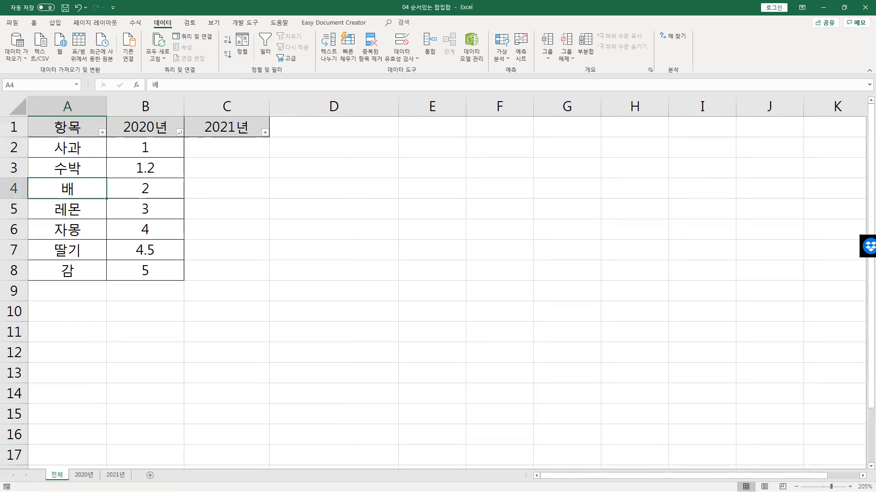
Step: Switch to the presentation to review the ordered union slide, and return to Excel to examine the order numbers on the 2021년 sheet
key("alt+Tab")
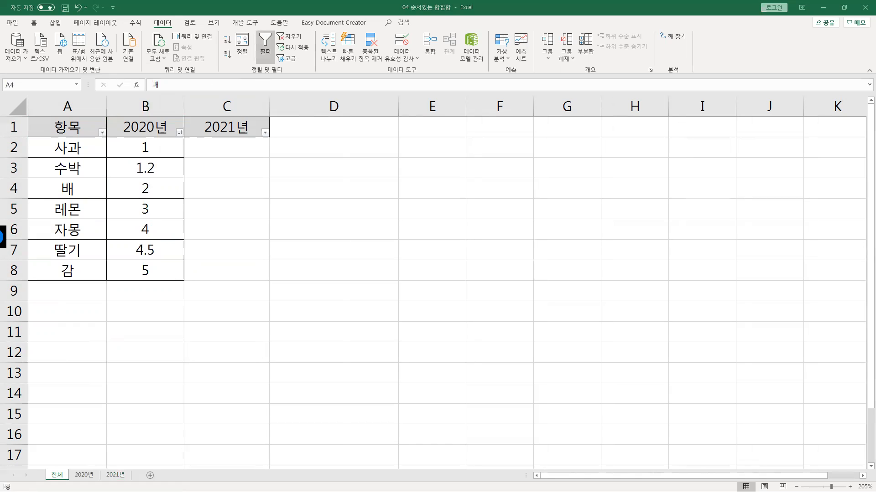
key("shift+F5")
left_click(207, 414)
left_click(216, 413)
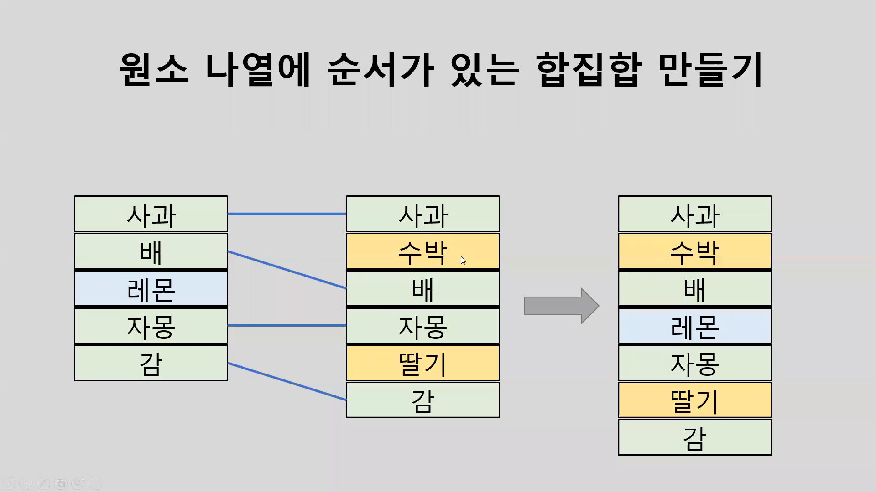
key("Escape")
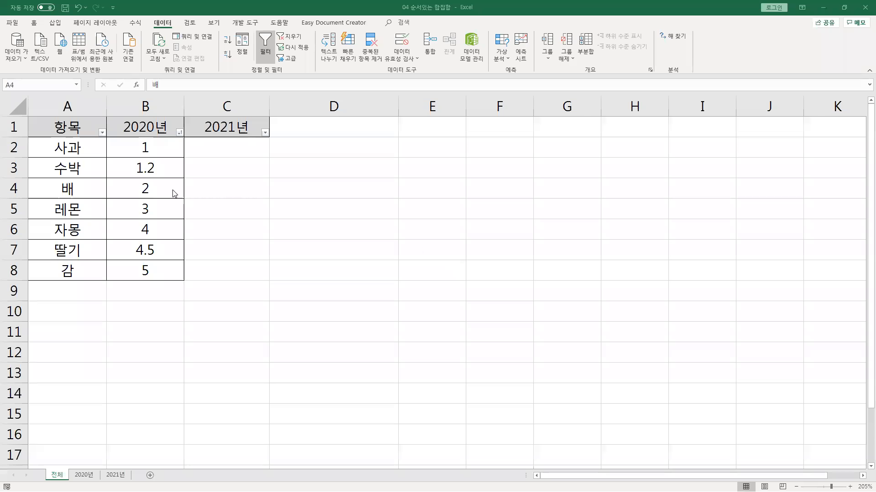
left_click(153, 231)
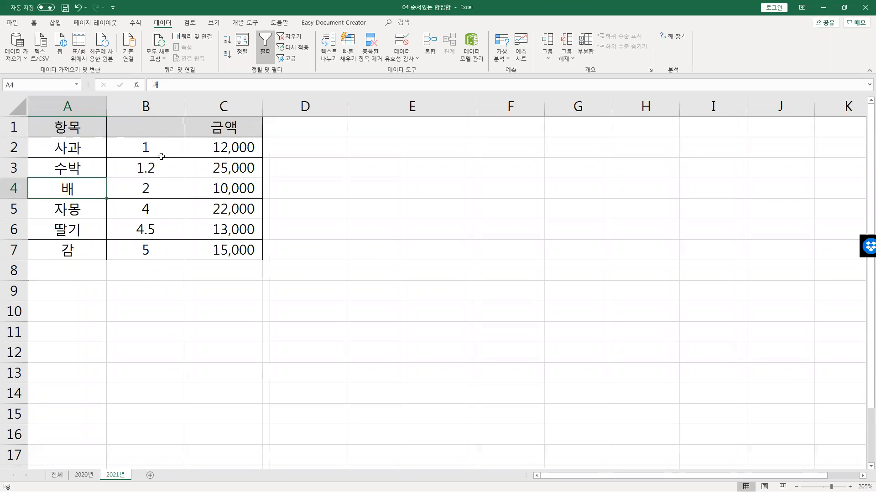
left_click(156, 193)
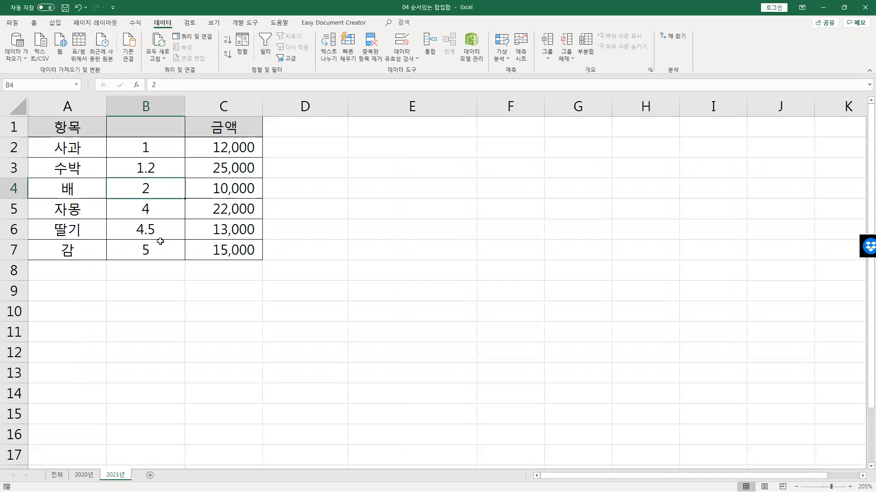
left_click(57, 474)
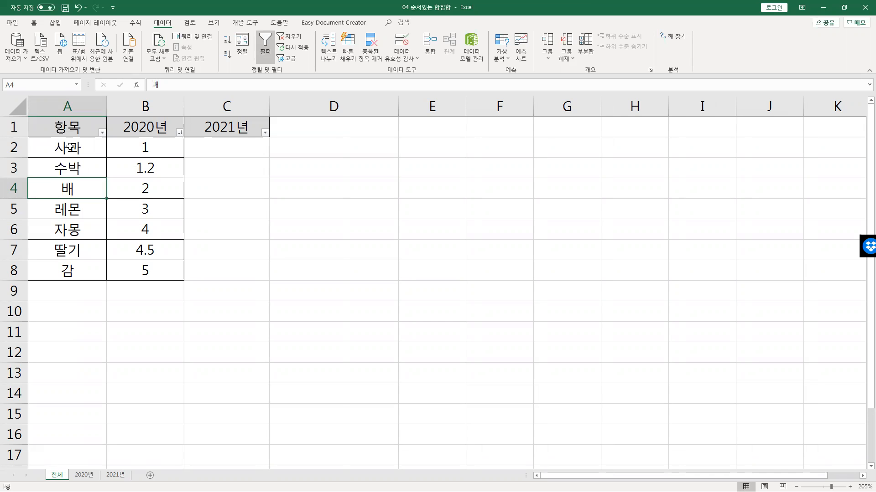
Step: Remove the header filters on the 전체 sheet and clear the helper order numbers in B2:B8
left_click(132, 128)
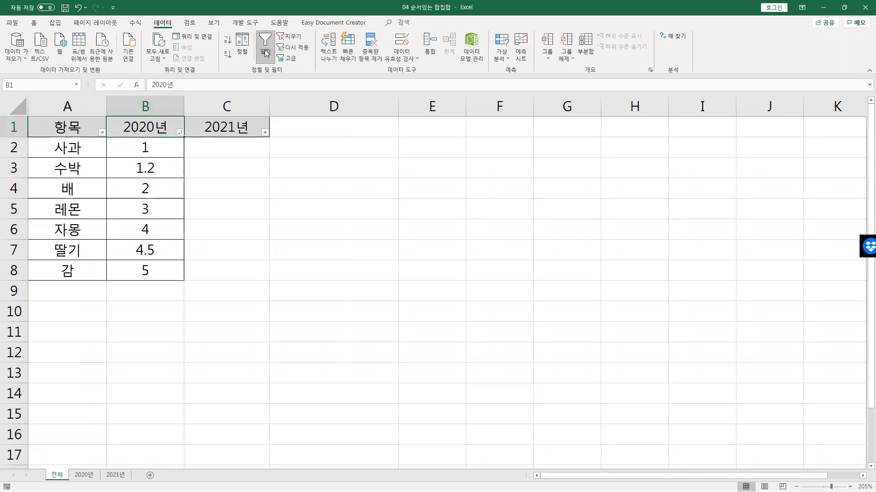
left_click(265, 53)
left_click_drag(137, 142, 154, 277)
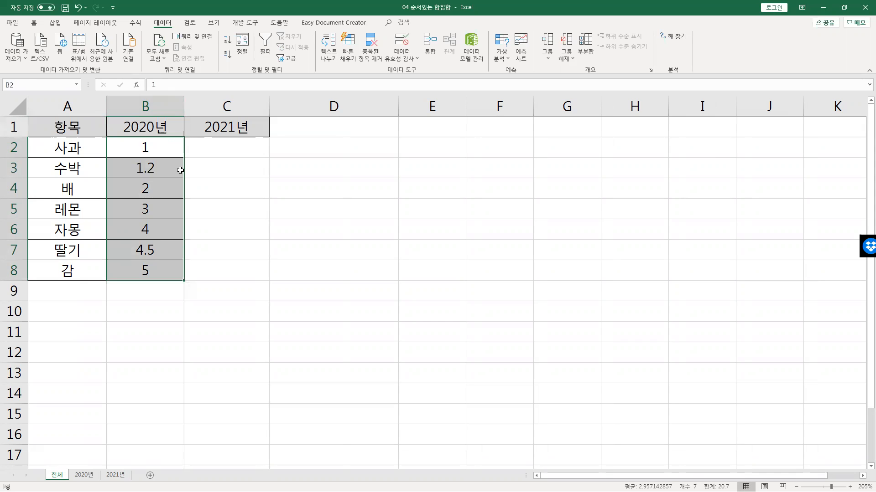
key("Delete")
left_click(217, 190)
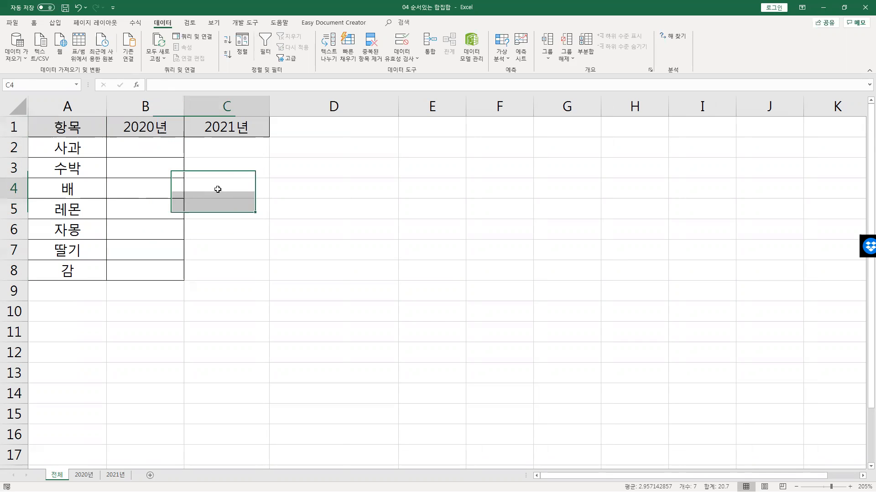
Step: Delete the helper number column B from the 2020년 sheet
left_click(90, 475)
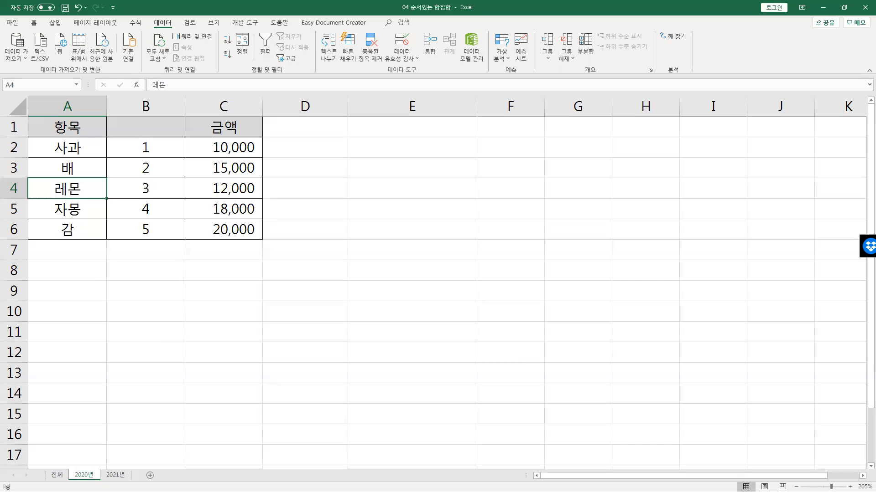
left_click(160, 105)
right_click(160, 105)
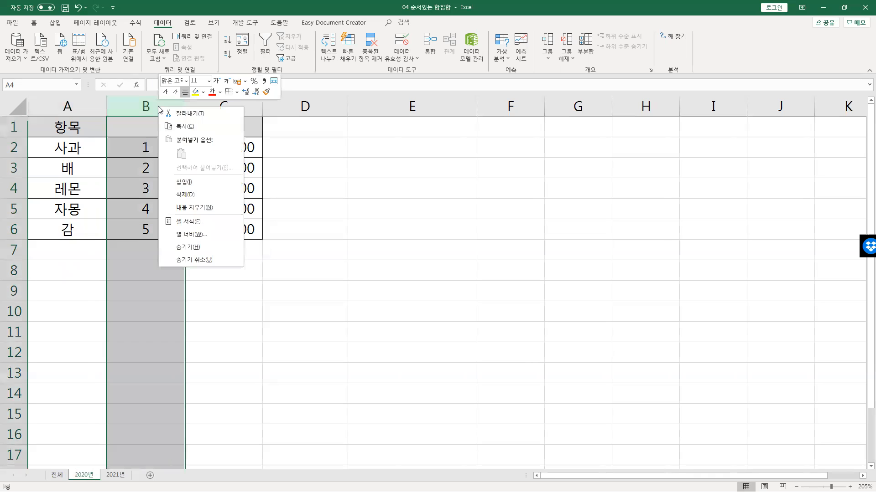
left_click(182, 195)
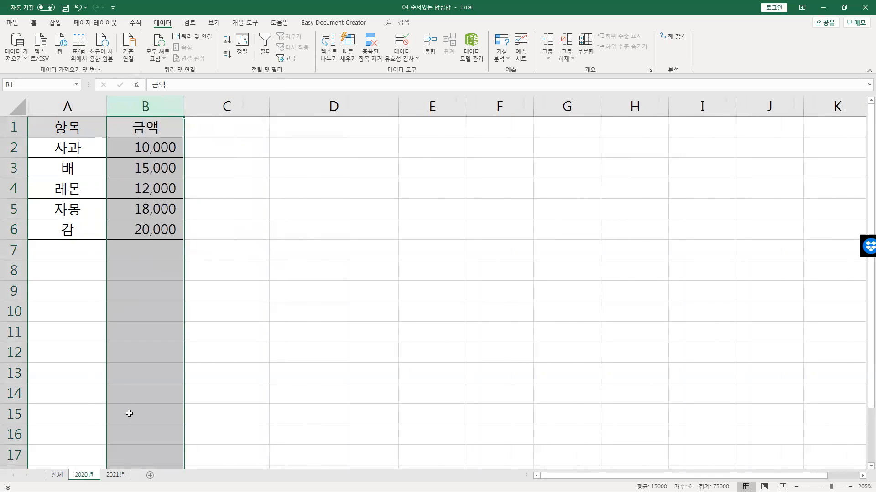
Step: Delete the helper number column B from the 2021년 sheet
left_click(115, 475)
left_click(145, 106)
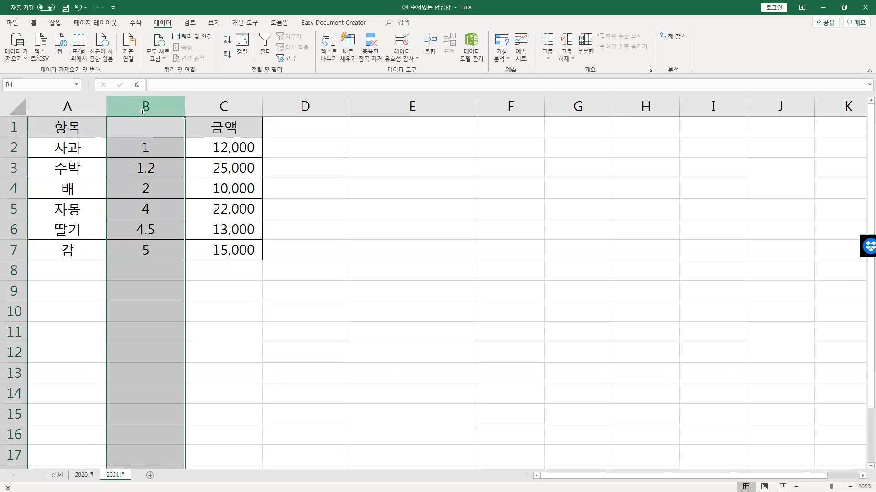
right_click(145, 109)
left_click(157, 200)
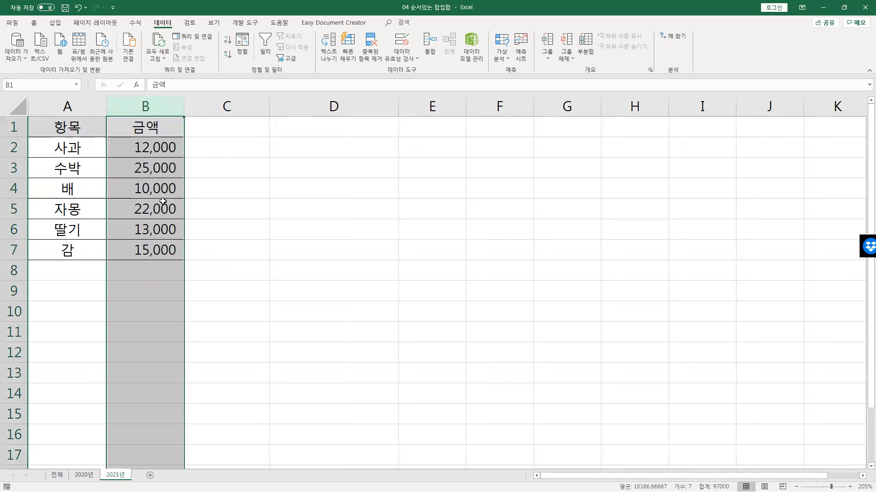
left_click(162, 291)
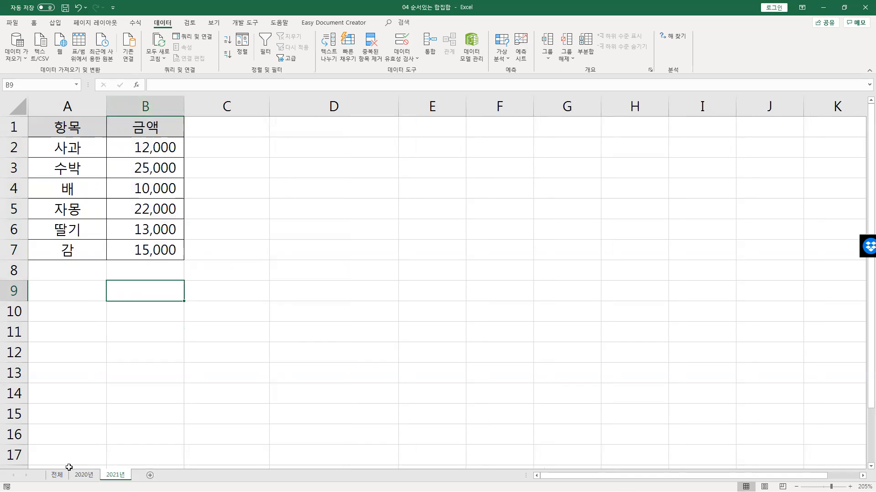
Step: Enter =VLOOKUP(A2,'2020년'!$A$2:$B$6,2,FALSE) in B2 of the 전체 sheet and fill it down to B8
left_click(62, 475)
left_click(138, 154)
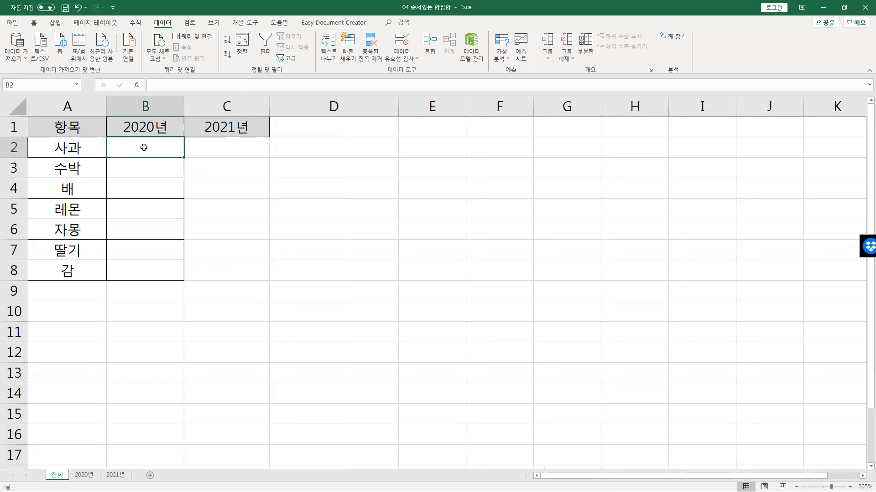
type("=vlokk")
key("BackSpace")
key("BackSpace")
type("ok")
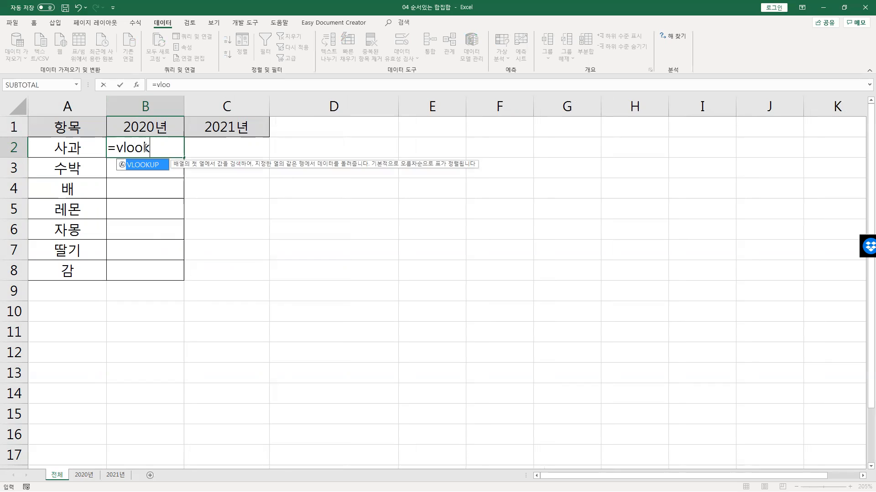
type("up(")
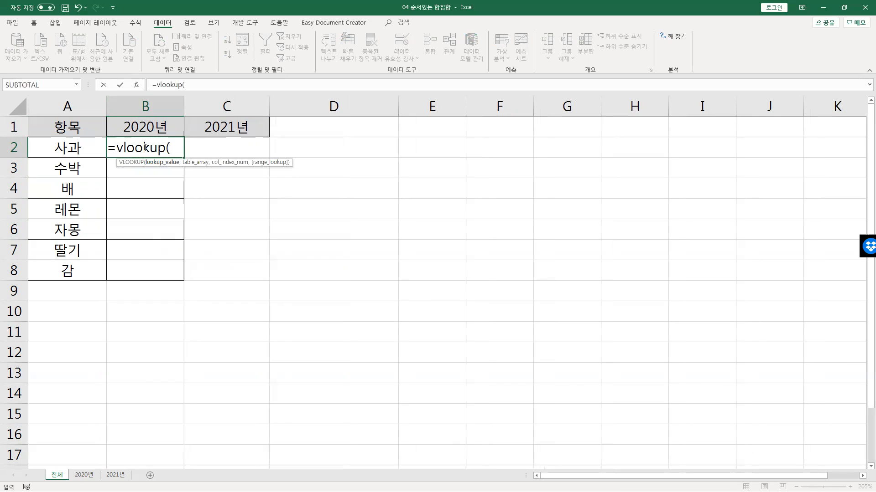
left_click(68, 148)
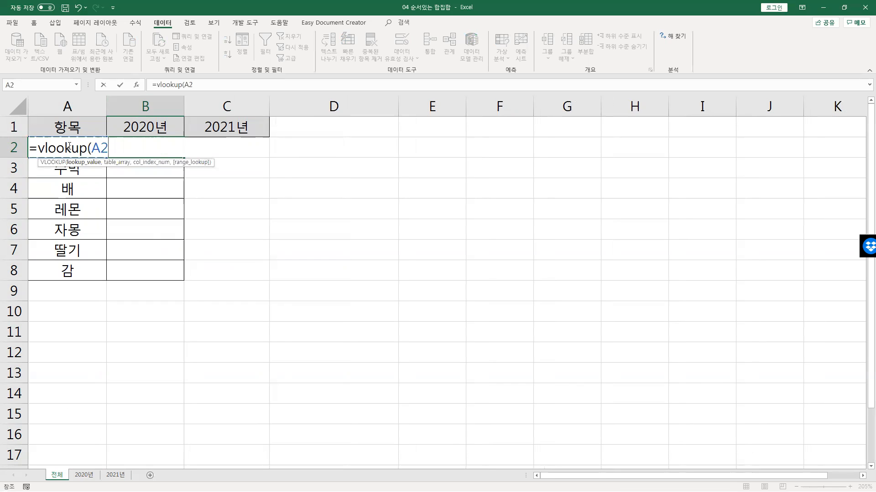
type(",")
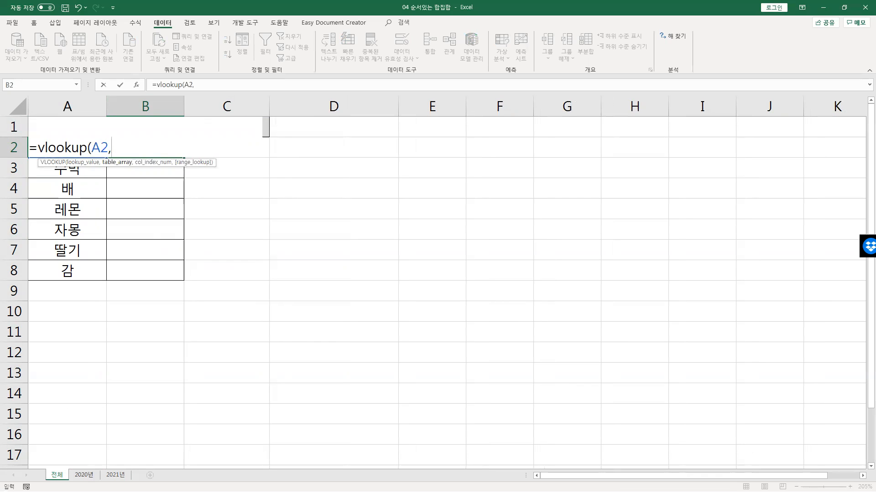
left_click(84, 474)
left_click_drag(68, 147, 142, 225)
key("F4")
type(",")
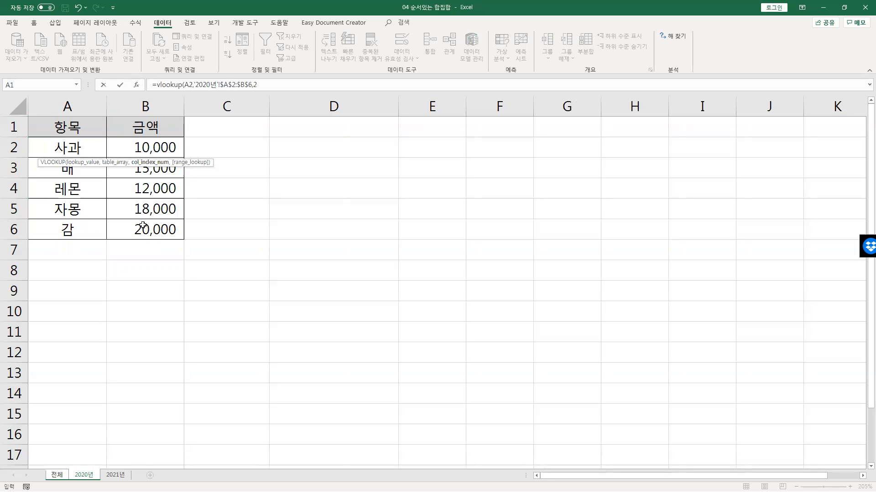
type("2,false)")
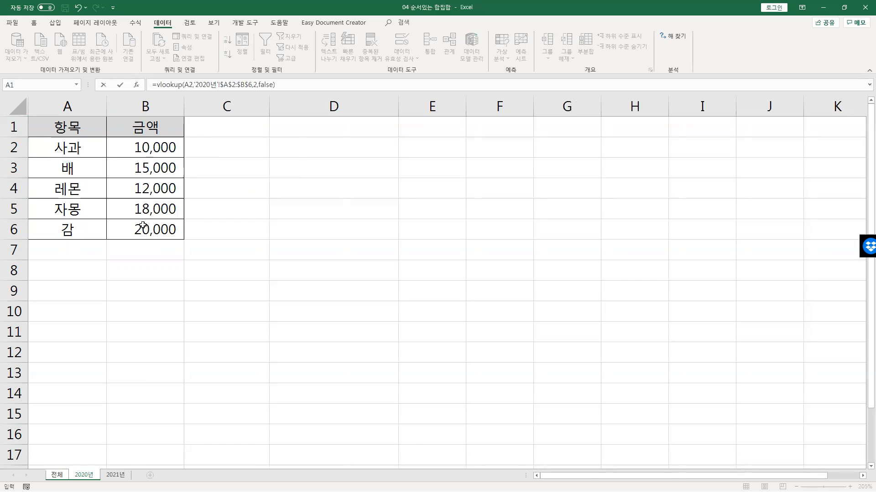
key("Return")
key("Up")
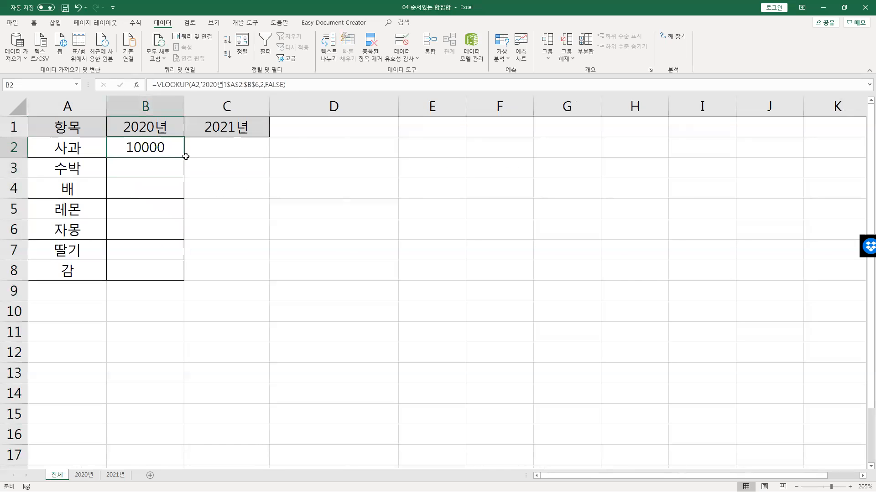
double_click(185, 157)
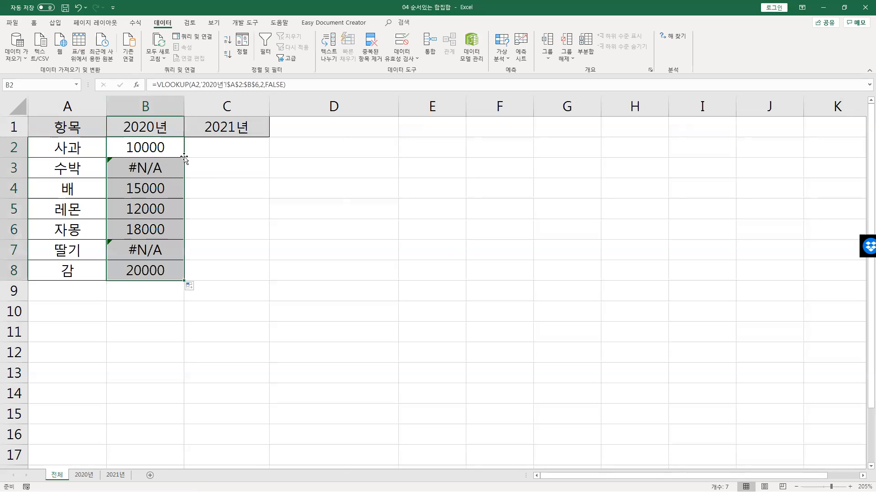
left_click(153, 165)
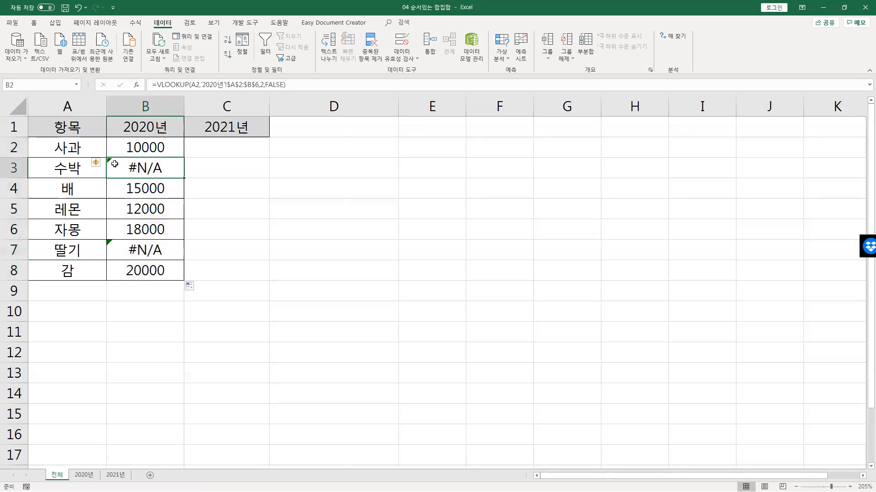
Step: Try clearing the #N/A errors in B3 and B7 of the 전체 sheet one by one, and undo both deletions
key("ctrl+Page_Down")
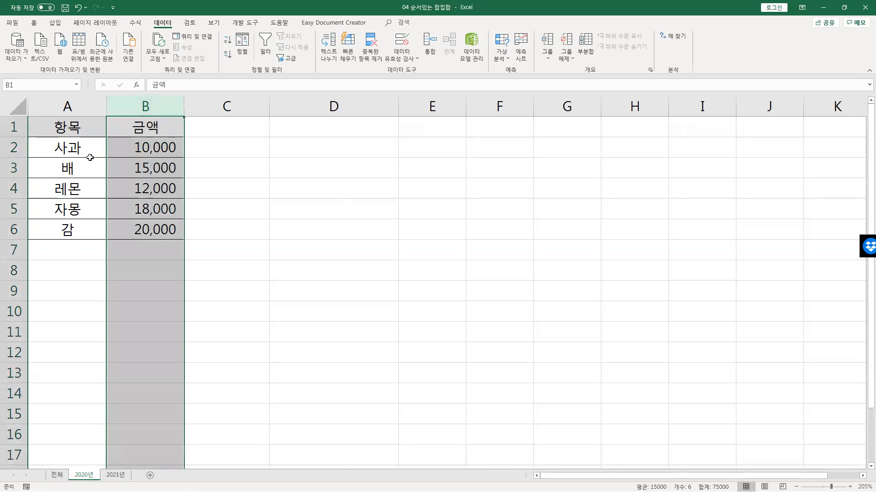
key("ctrl+Page_Up")
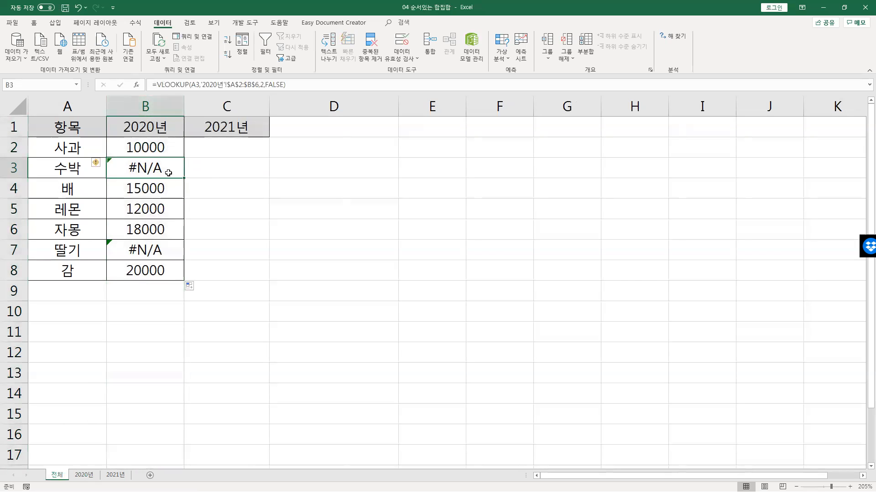
key("Delete")
key("Down")
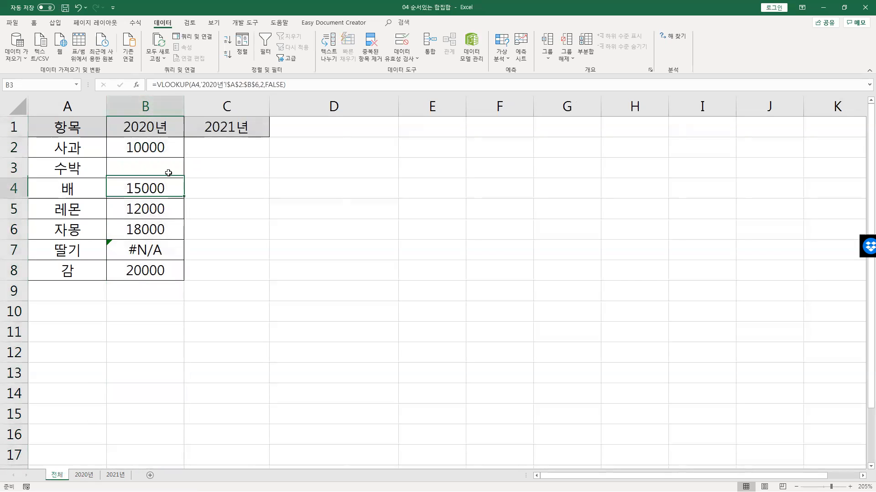
key("Down")
key("Down")
key("Down")
key("Delete")
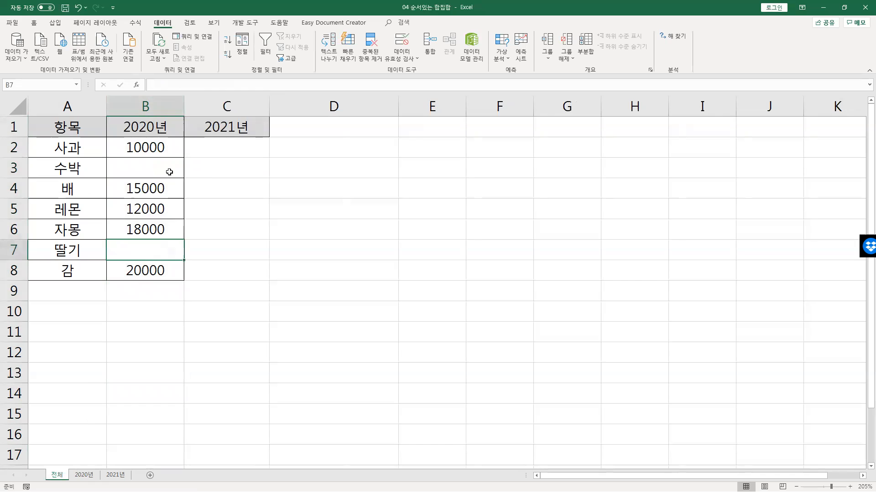
key("ctrl+z")
key("ctrl+z")
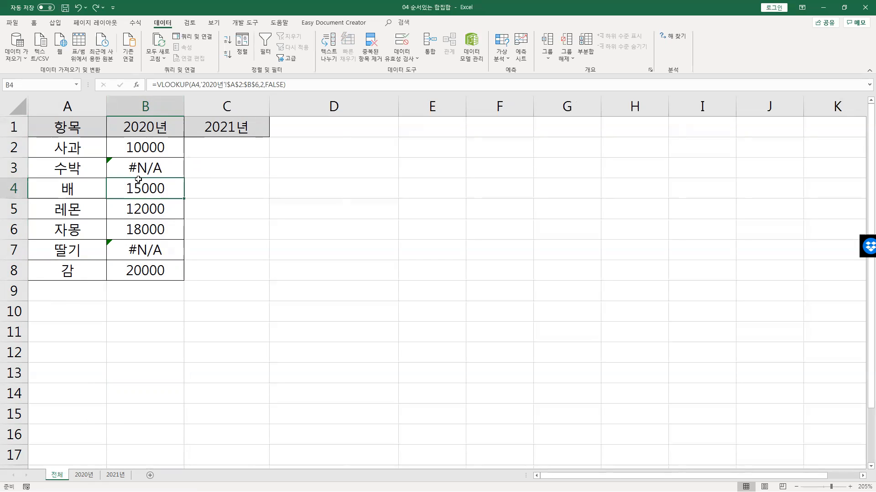
left_click(212, 152)
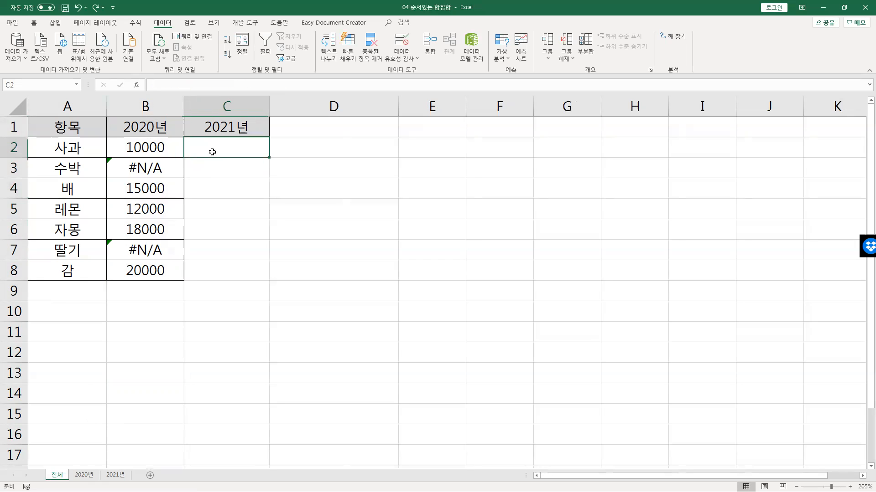
left_click(176, 144)
key("F2")
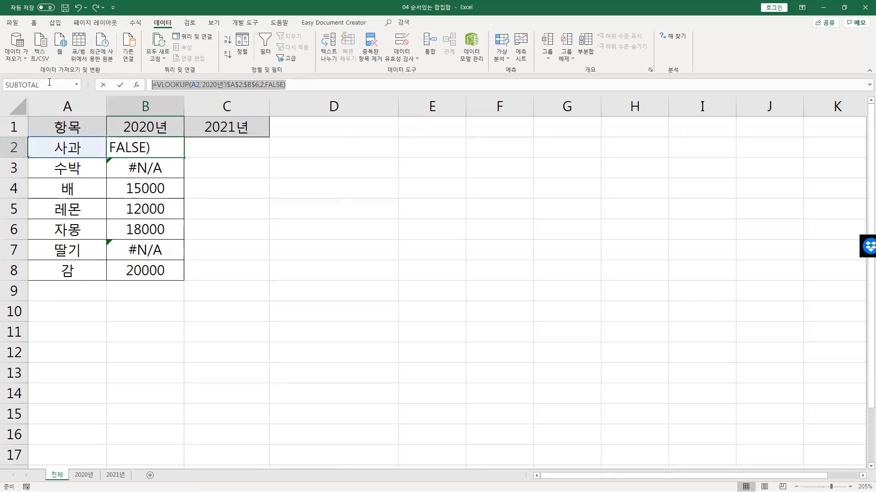
Step: Enter =VLOOKUP(A2,'2021년'!$A$2:$B$7,2,FALSE) in C2 of the 전체 sheet
left_click(200, 144)
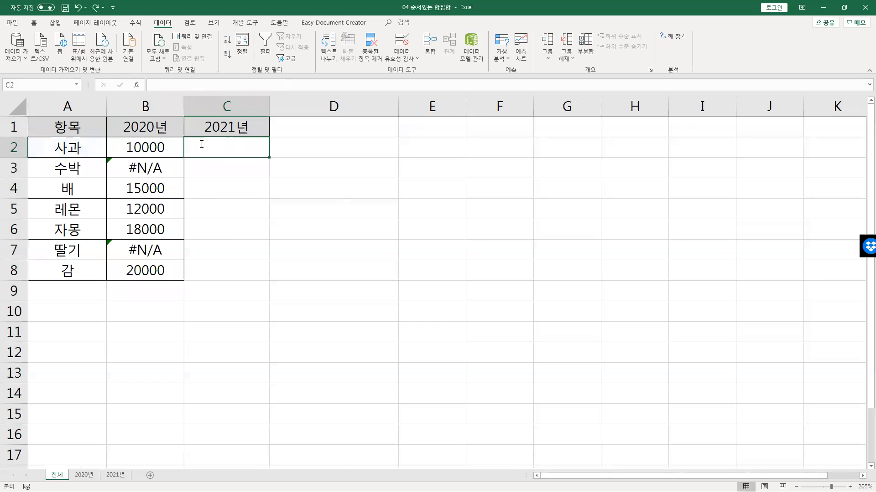
type("=vlookup")
type("(")
key("BackSpace")
type("(")
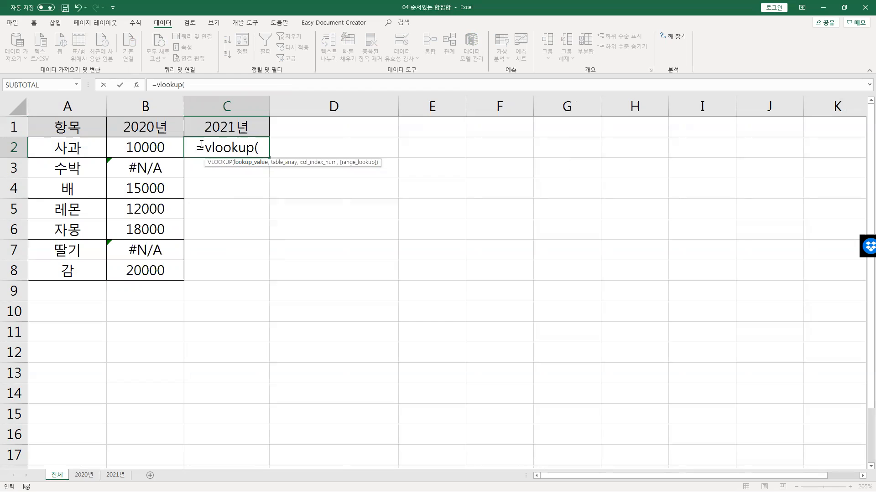
left_click(95, 147)
type(",")
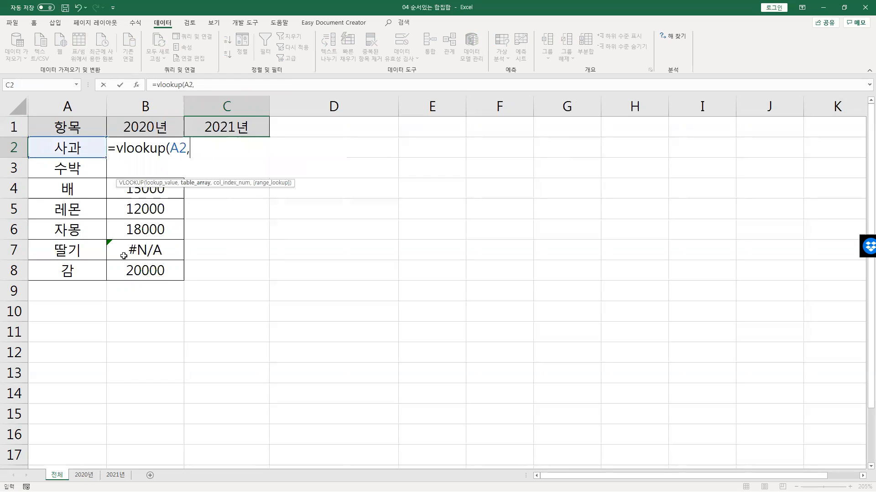
left_click(115, 475)
left_click_drag(74, 148, 171, 253)
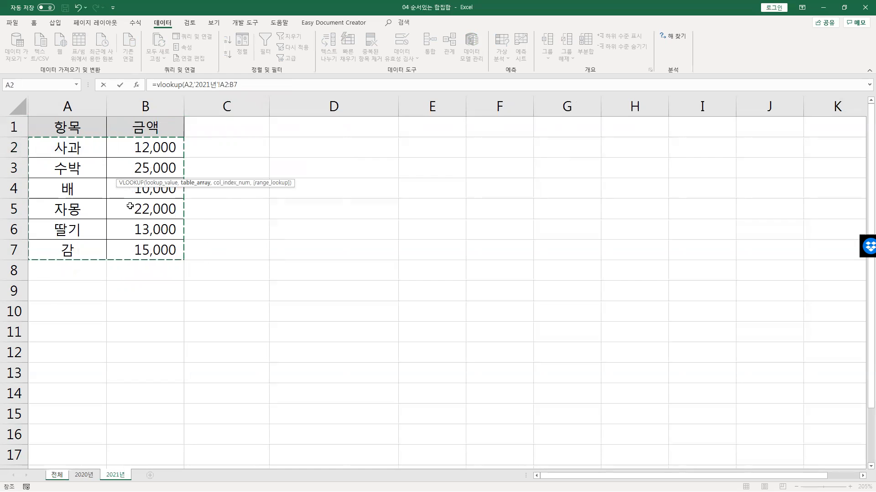
key("F4")
type(",2,false)")
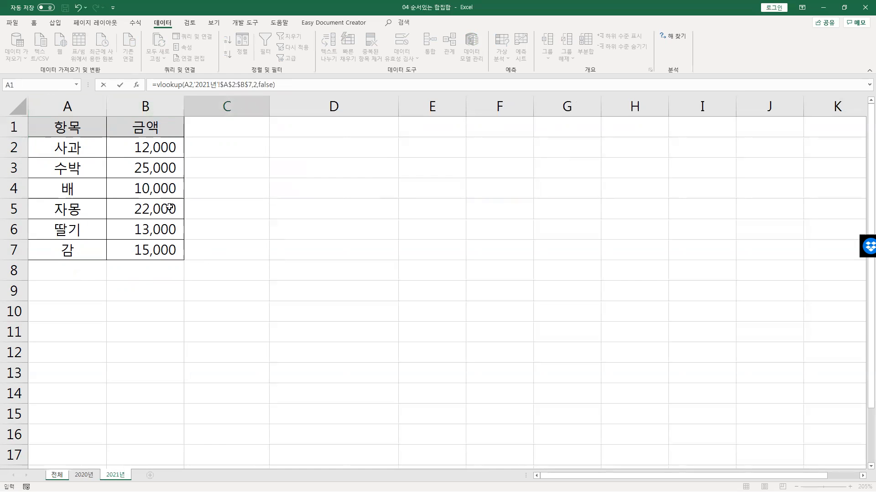
key("Return")
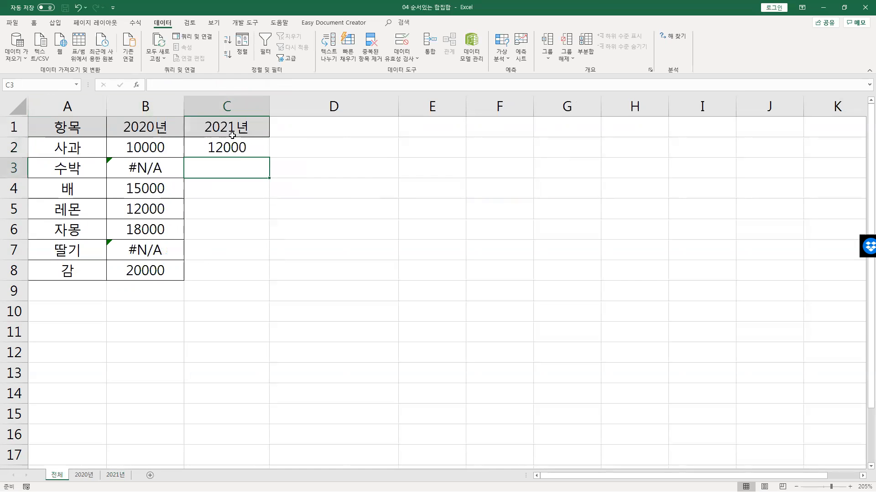
Step: Fill the 2021년 lookup formula from C2 down to C8
left_click(237, 152)
double_click(270, 157)
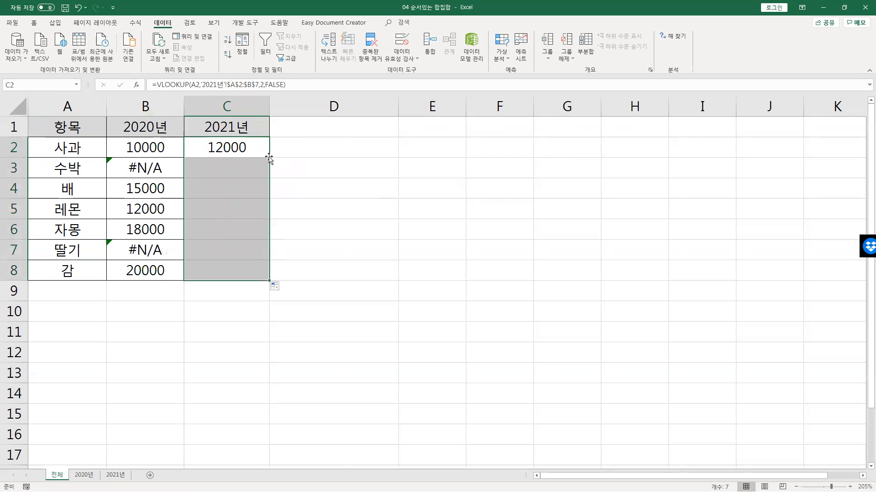
left_click(260, 257)
left_click(240, 213)
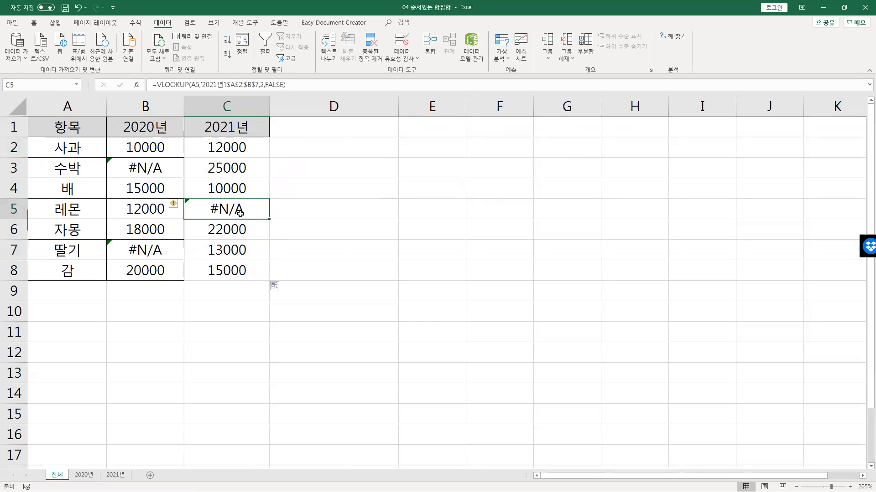
Step: Replace the lookup formulas in B2:C8 with their values by copying and pasting values in place
left_click_drag(146, 151, 231, 269)
left_click(232, 236)
left_click_drag(135, 146, 217, 260)
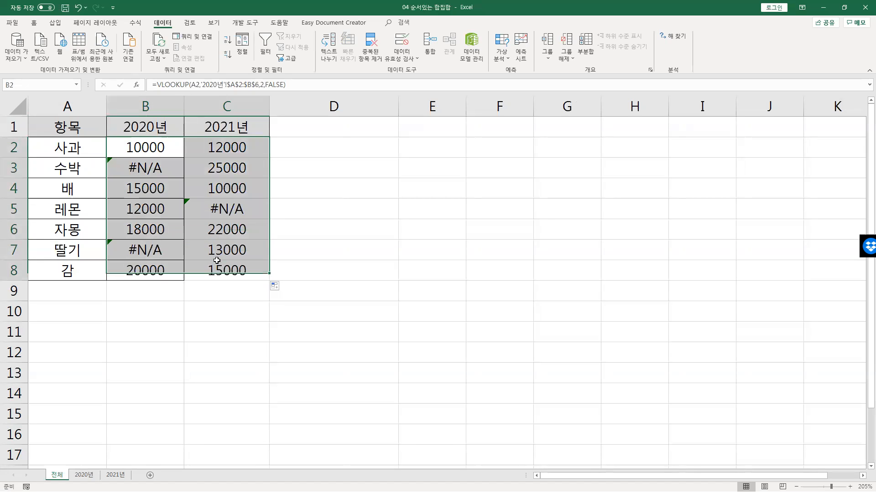
key("ctrl+c")
right_click(212, 157)
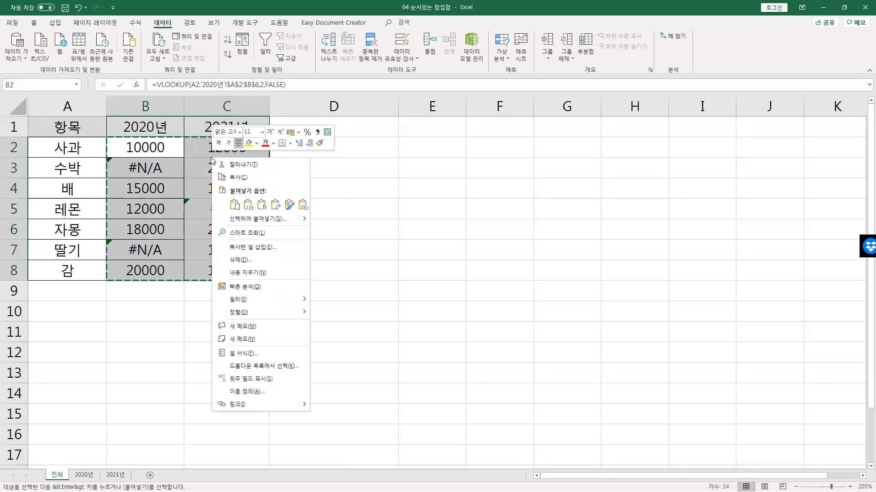
left_click(248, 207)
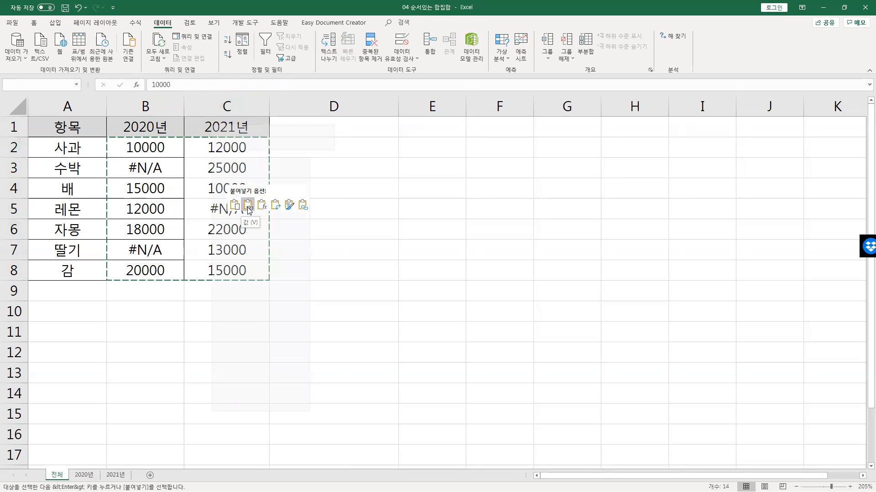
left_click(249, 207)
left_click(247, 207)
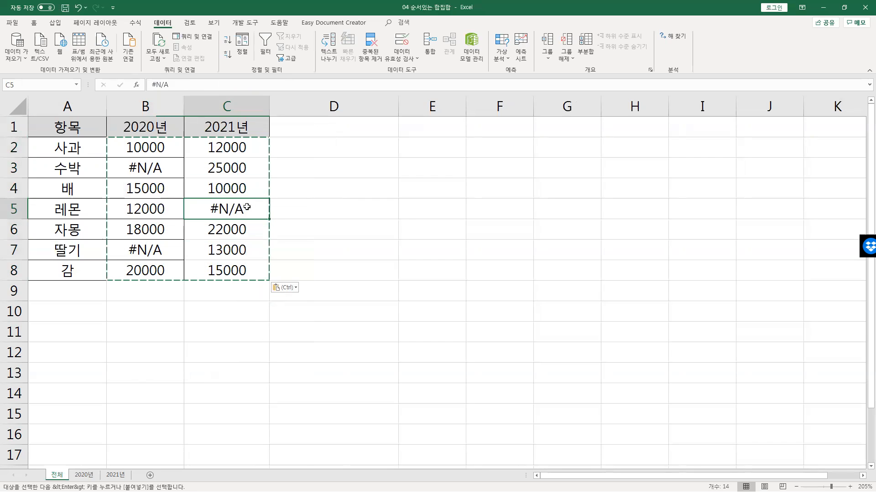
key("Escape")
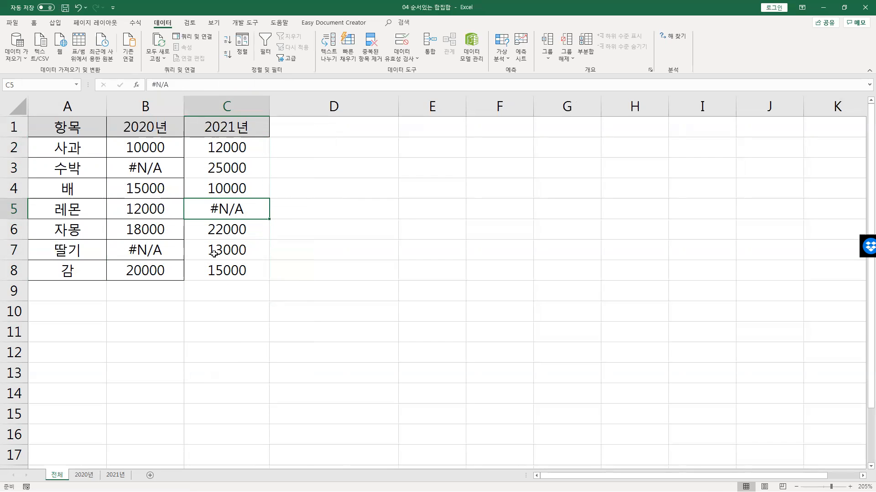
Step: Examine the plain-text content of the error cell C5 in the 2021년 column
left_click_drag(181, 88, 87, 82)
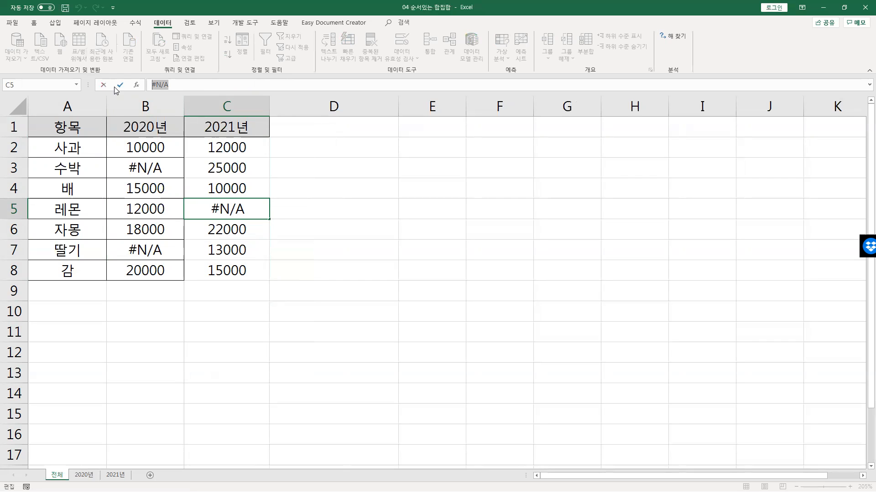
left_click(204, 85)
key("shift+Home")
double_click(235, 208)
left_click_drag(235, 208, 103, 193)
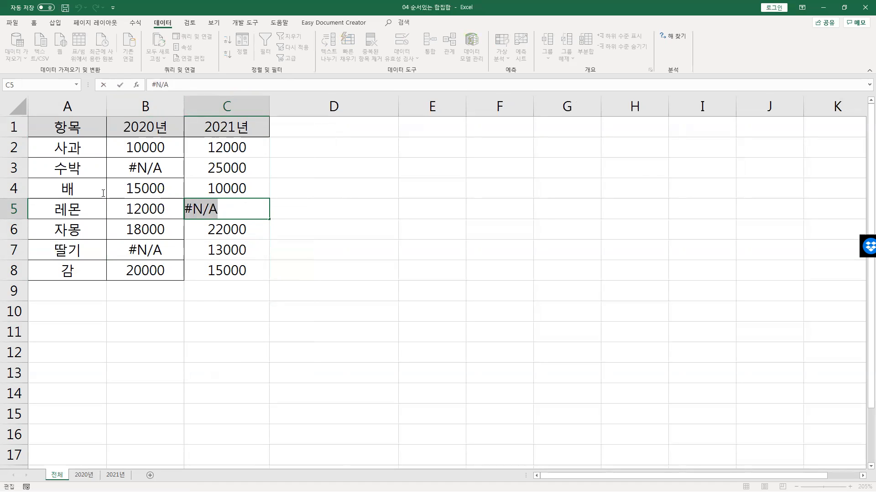
key("Escape")
double_click(237, 210)
left_click_drag(235, 211, 166, 209)
key("Escape")
Step: Replace all #N/A entries in B2:C8 with blanks using Find and Replace
left_click_drag(146, 146, 226, 264)
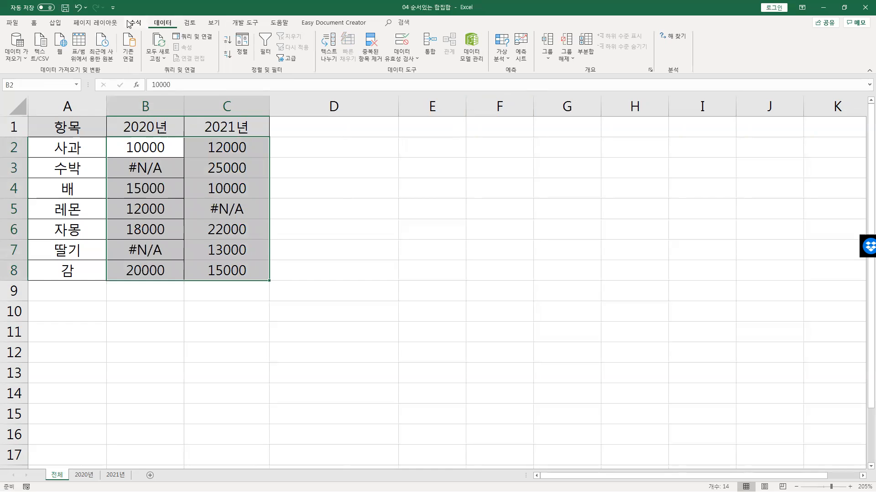
left_click(32, 22)
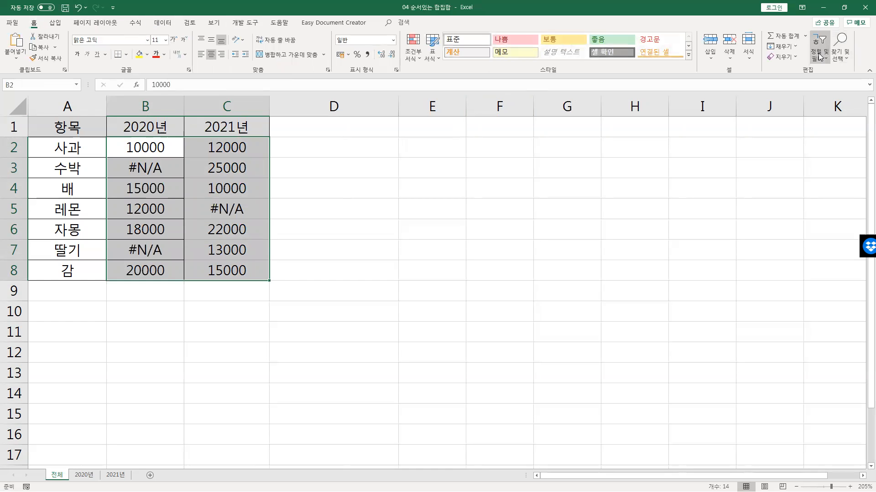
left_click(843, 55)
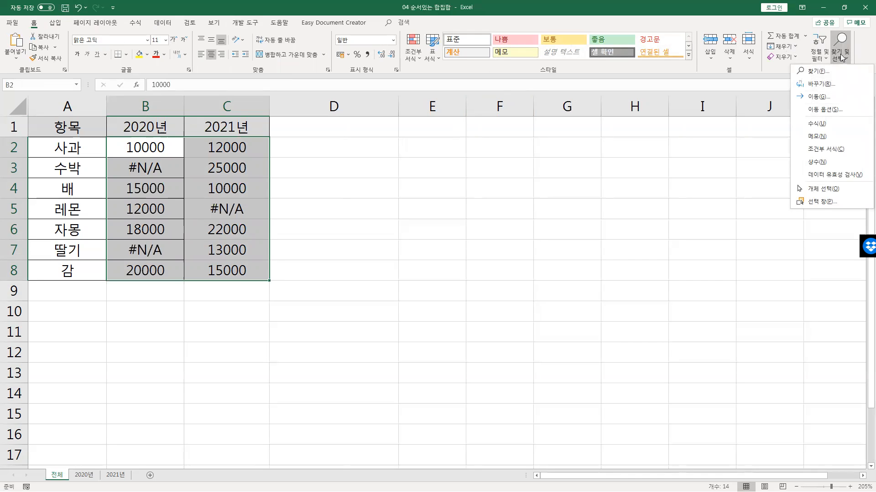
left_click(818, 84)
type("#N/A")
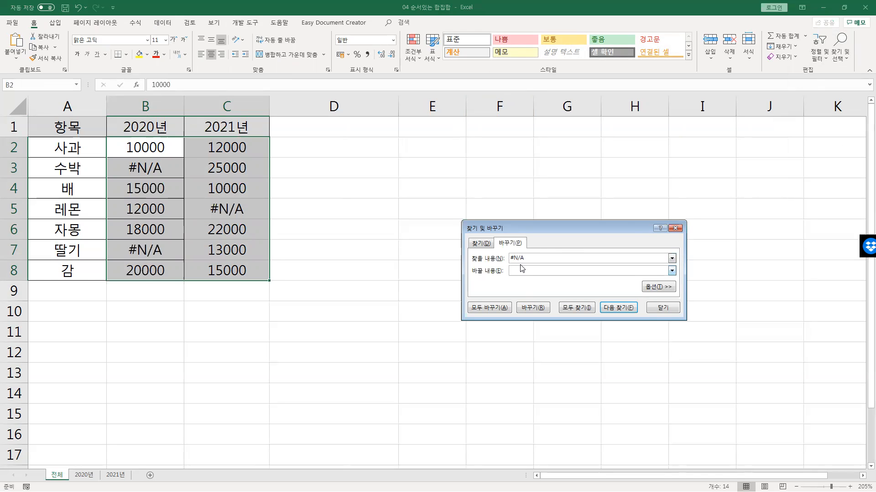
left_click(497, 308)
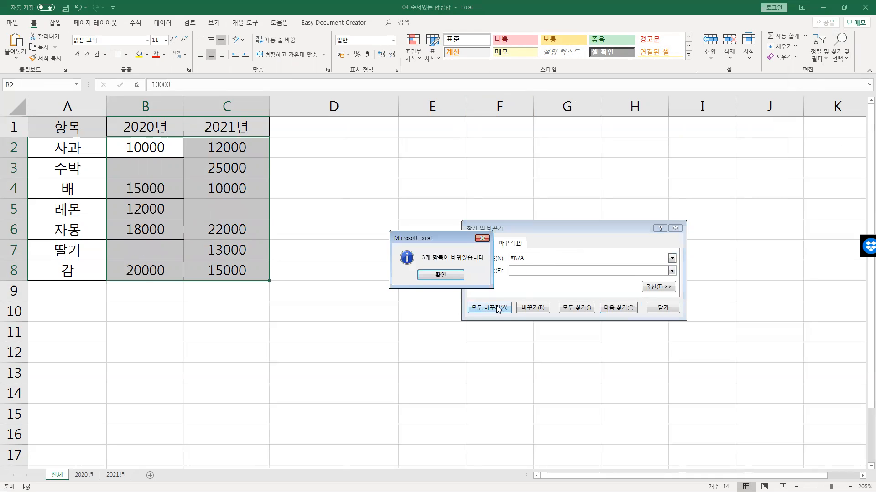
left_click(441, 275)
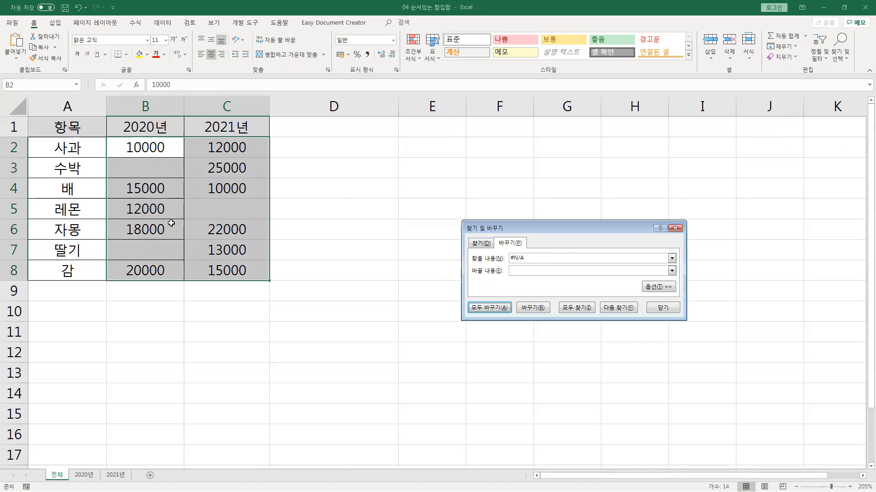
left_click(667, 309)
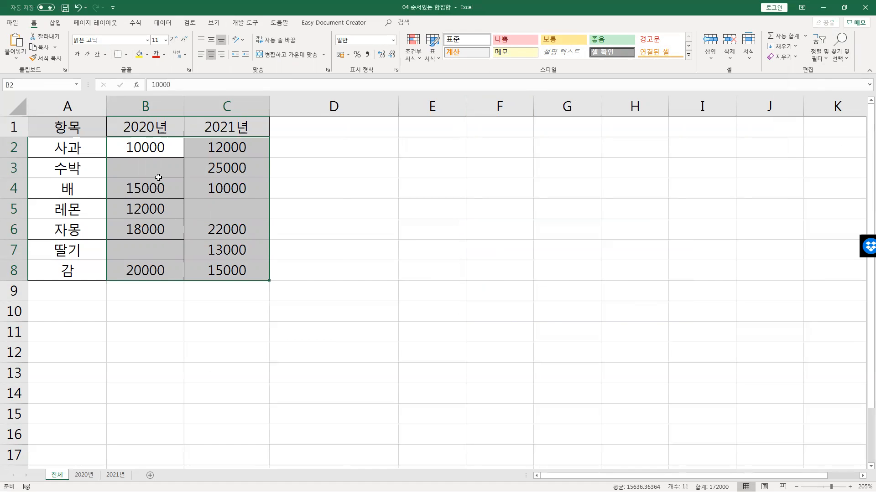
Step: Apply all borders to the table range A2:C8
left_click(135, 167)
left_click_drag(71, 147, 246, 270)
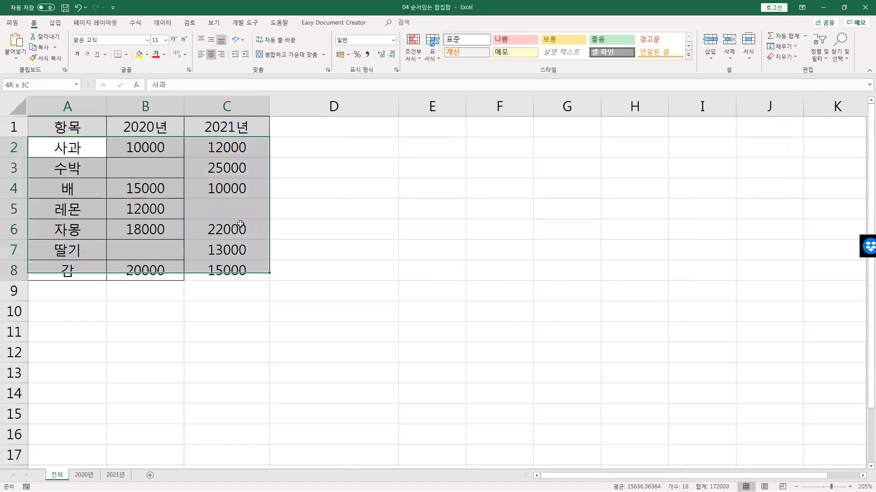
left_click(126, 54)
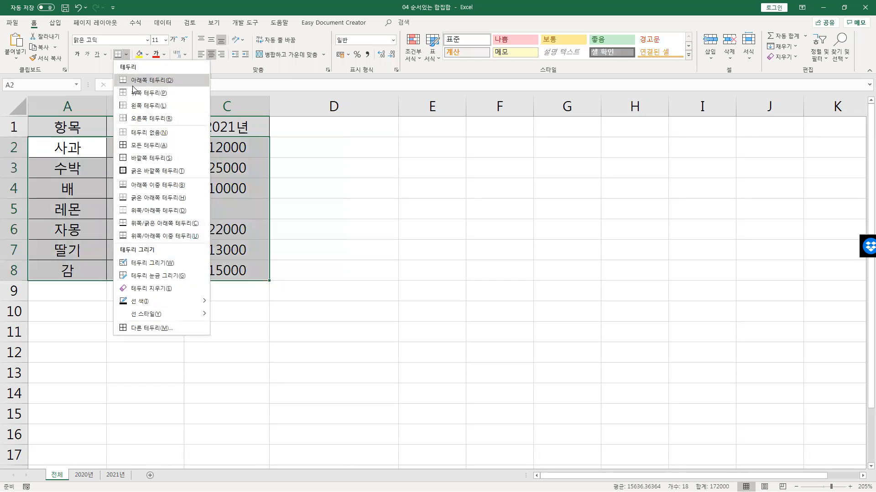
left_click(138, 145)
left_click(231, 213)
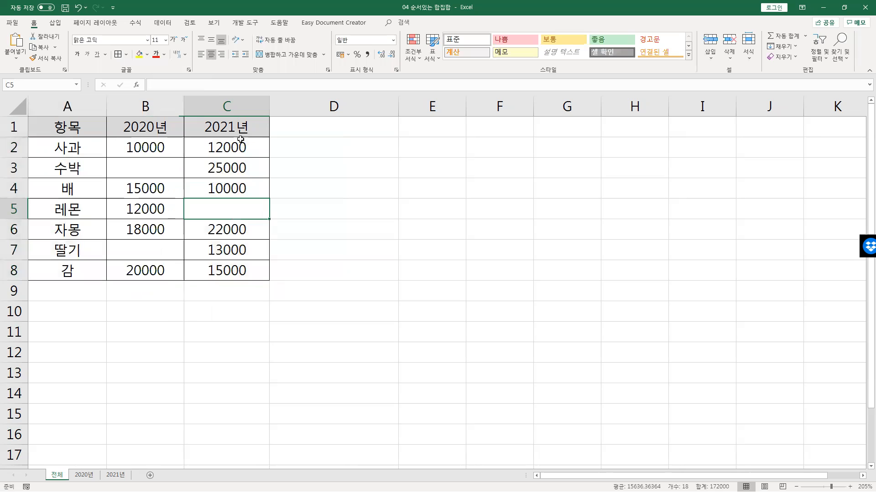
left_click_drag(321, 131, 653, 129)
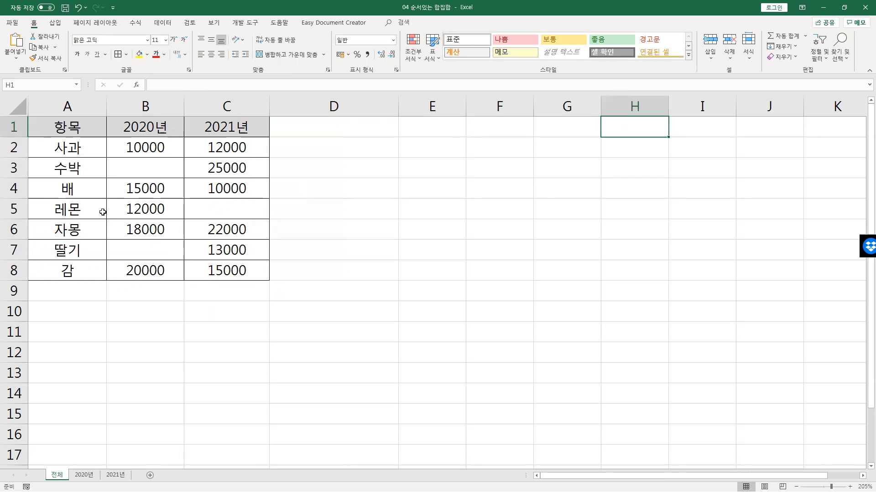
left_click(79, 149)
left_click(78, 166)
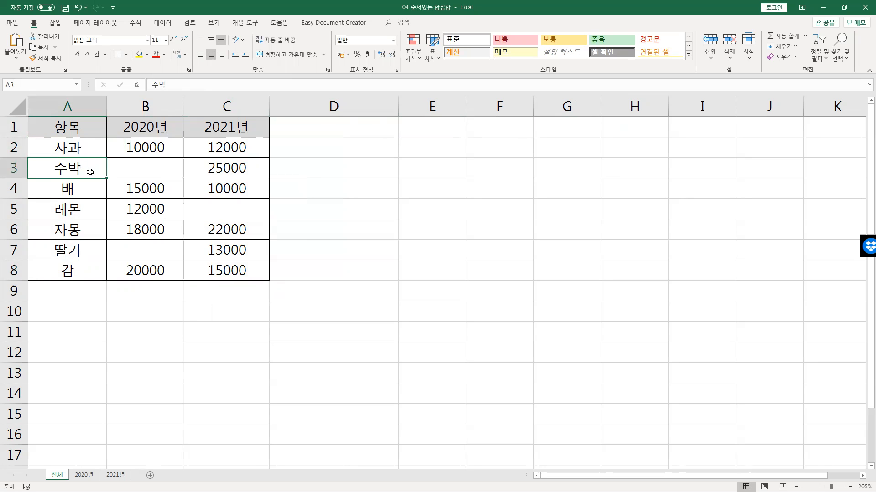
left_click(155, 168)
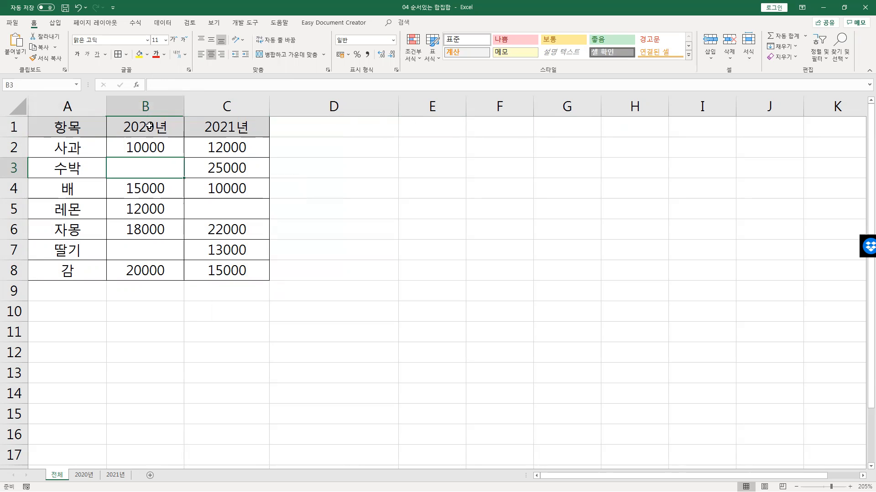
Step: Review the 2020년 and 2021년 amounts of 수박, 레몬 and 사과 in the combined table
left_click(215, 133)
left_click(228, 168)
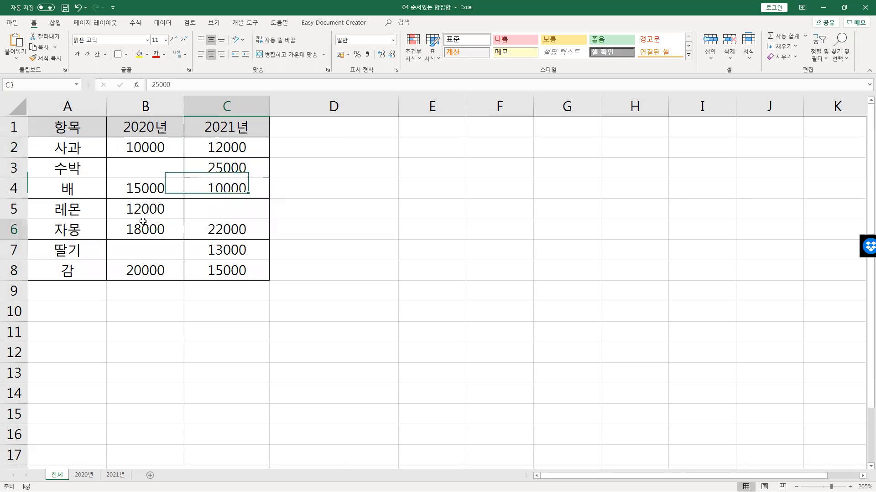
left_click(76, 213)
left_click(148, 210)
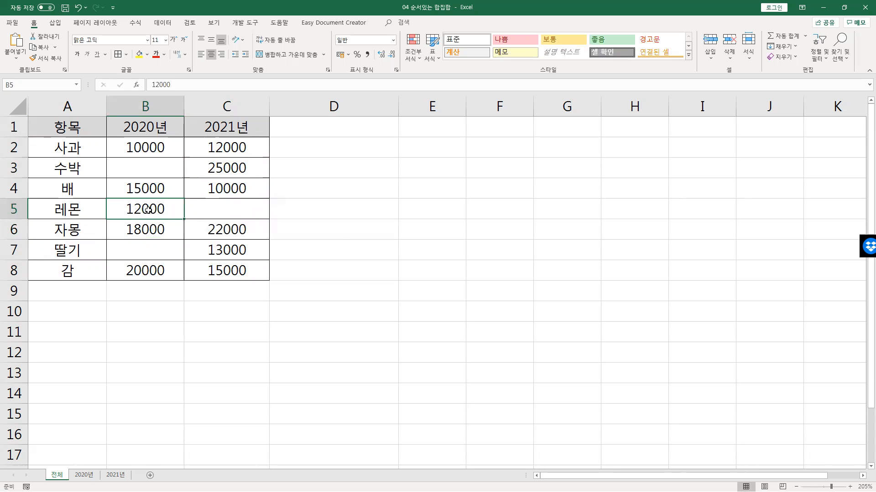
left_click(226, 213)
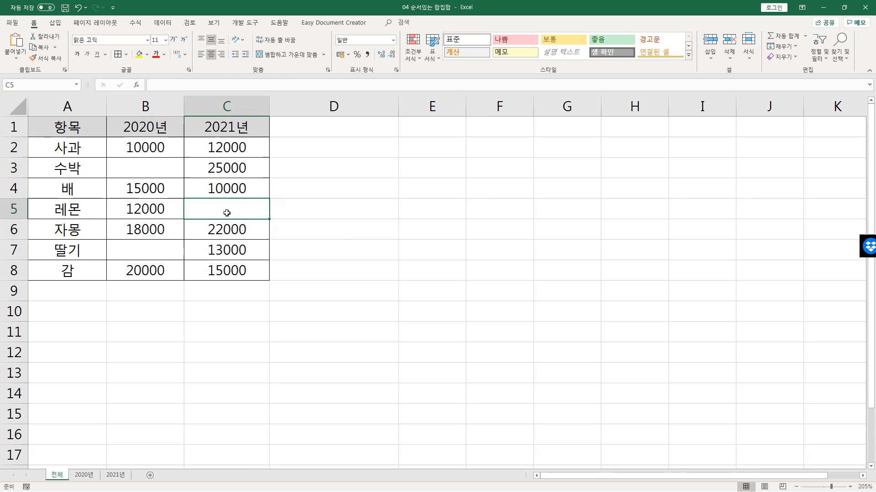
left_click_drag(242, 206, 724, 215)
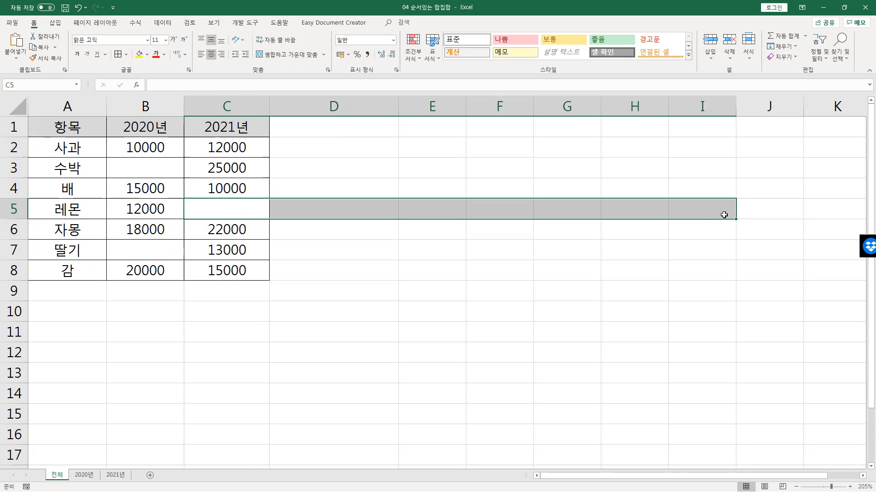
left_click(67, 152)
left_click(126, 151)
left_click(206, 150)
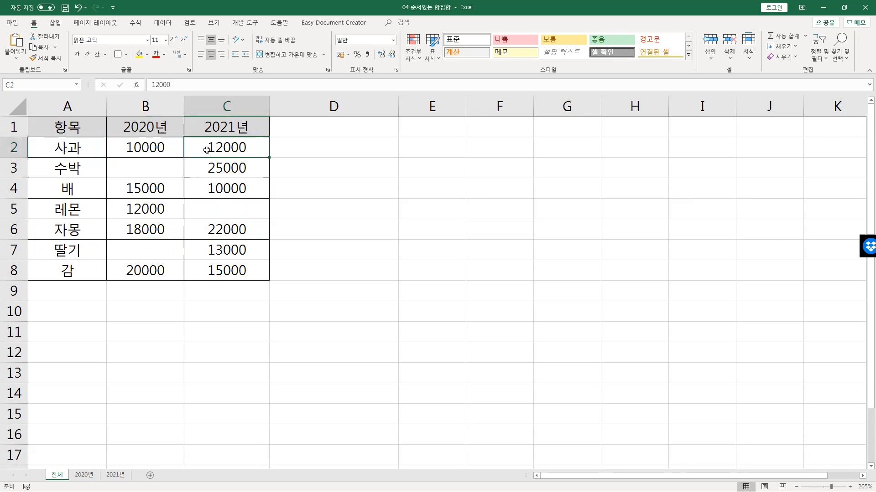
Step: Compare the combined item list on the 전체 sheet with the source tables on the 2020년 and 2021년 sheets
left_click(114, 475)
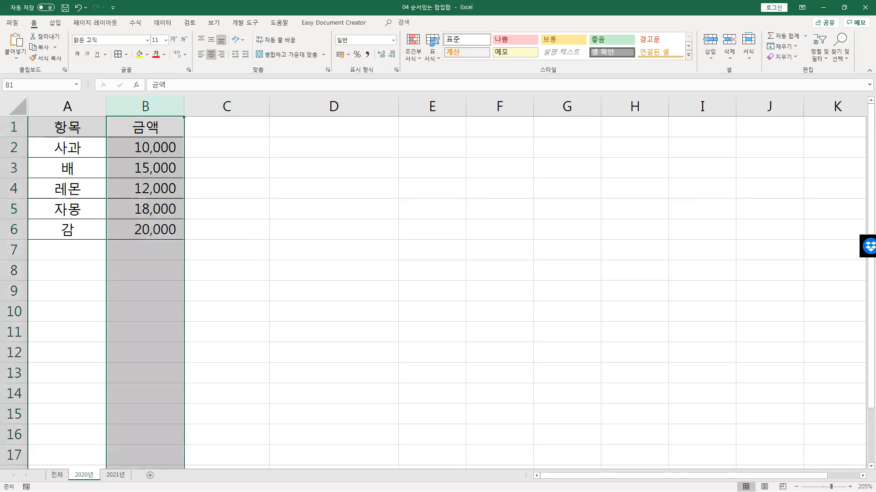
left_click(57, 475)
left_click(151, 151)
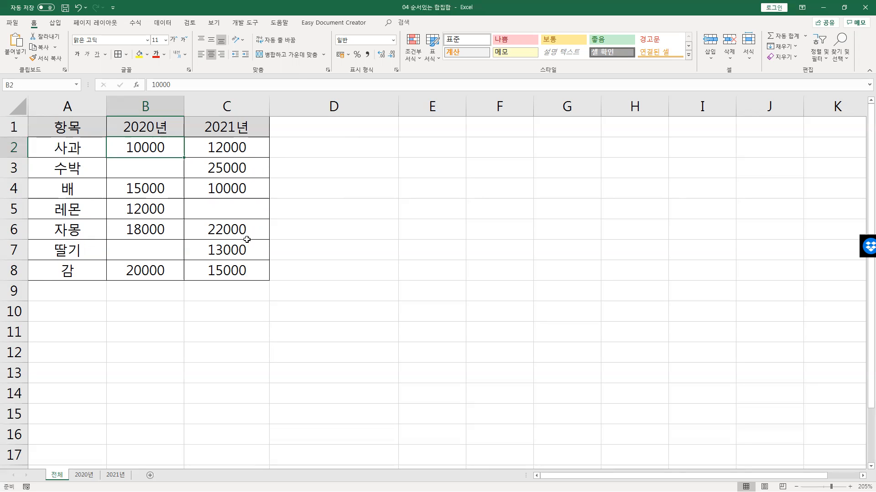
left_click_drag(76, 150, 98, 270)
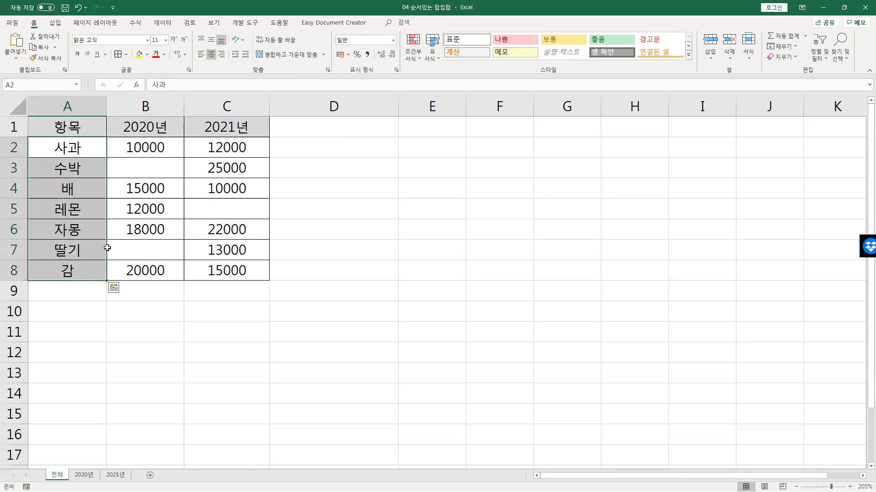
left_click(168, 27)
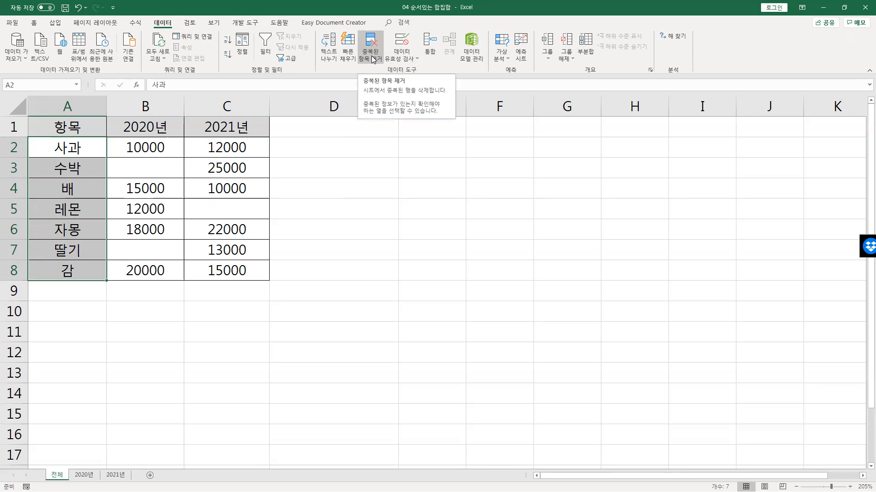
left_click(187, 203)
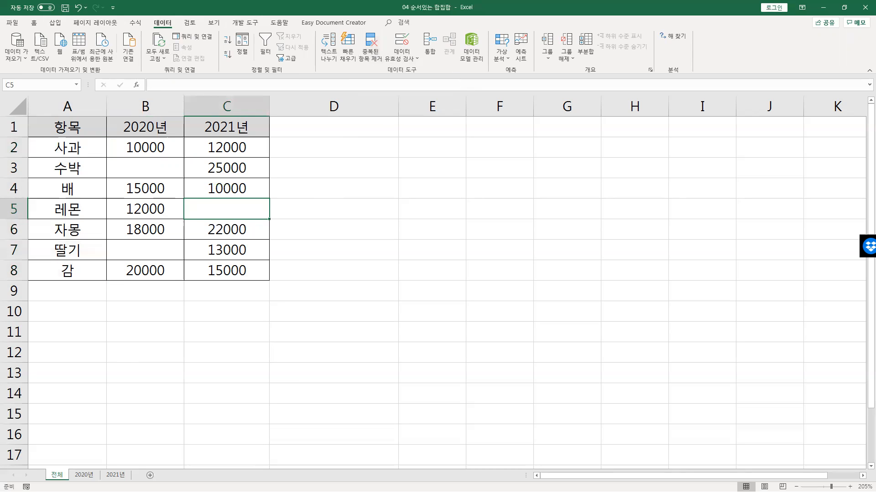
key("ctrl+Page_Down")
key("ctrl+Page_Down")
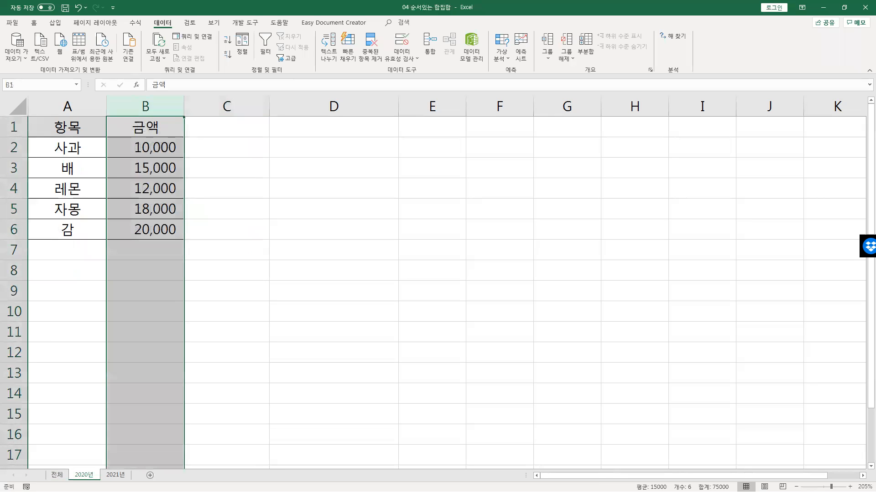
key("ctrl+Page_Up")
left_click(146, 169)
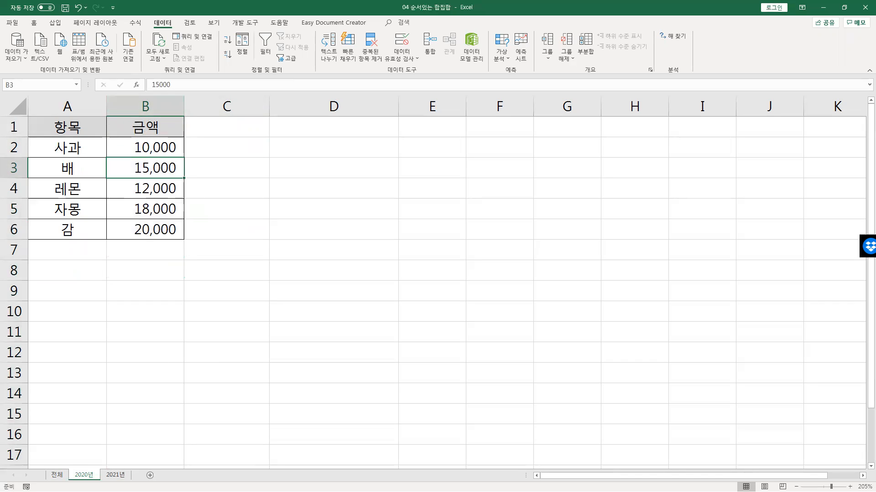
key("ctrl+Page_Down")
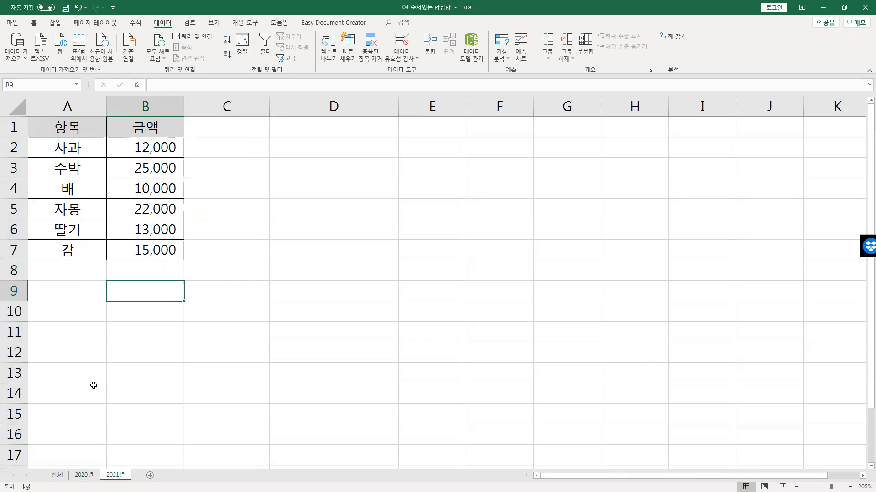
left_click(56, 475)
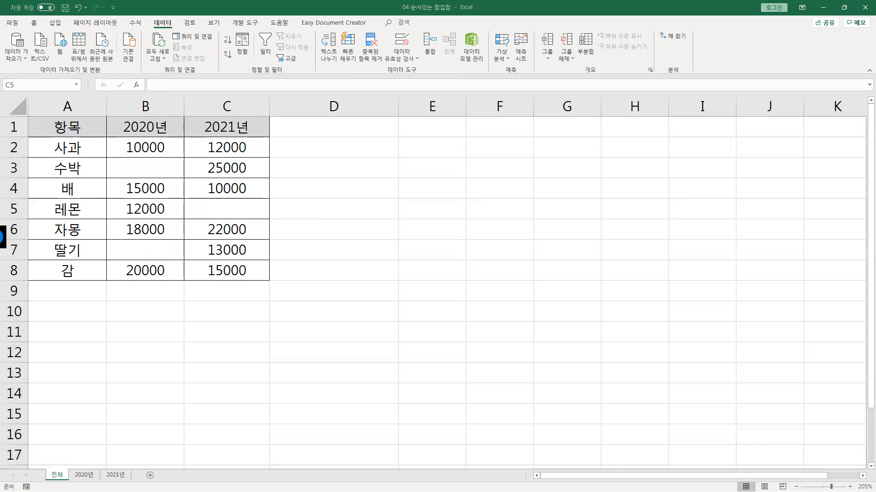
left_click(479, 429)
left_click(485, 421)
left_click(485, 421)
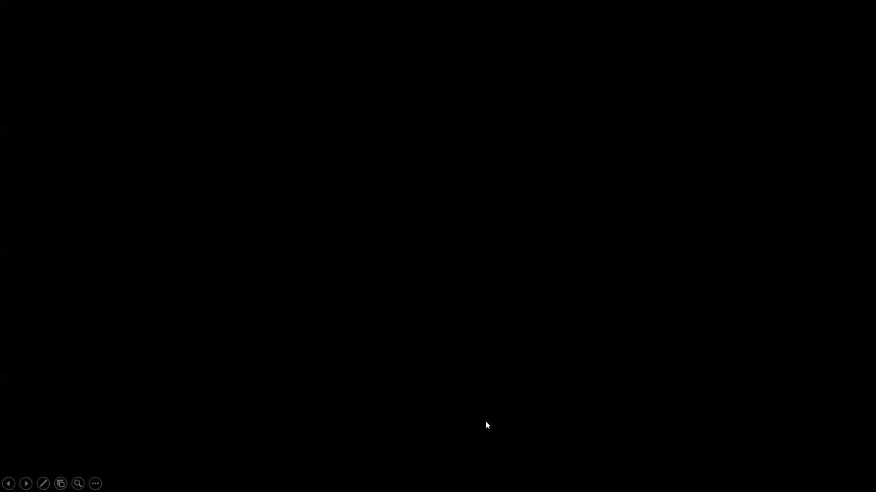
key("Left")
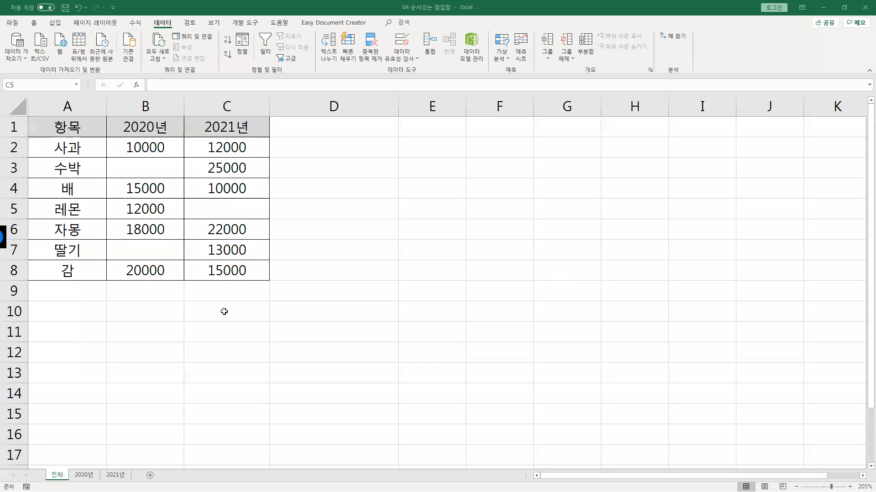
key("Up")
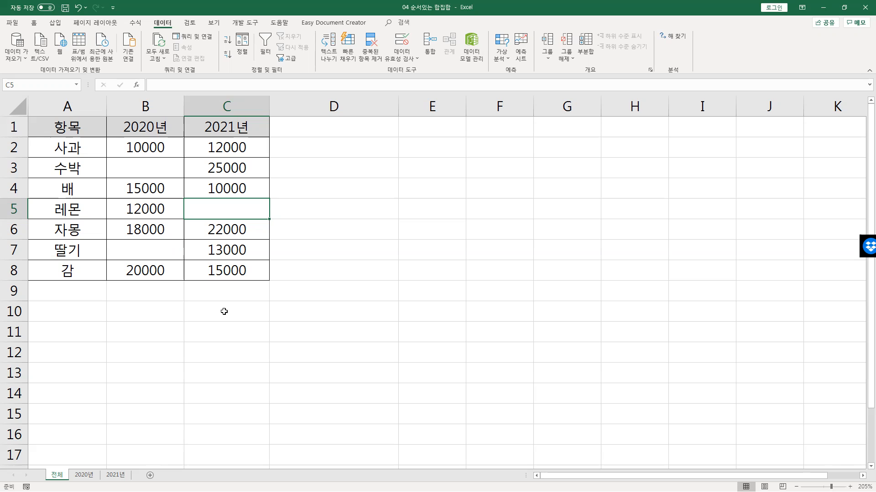
left_click_drag(73, 149, 210, 286)
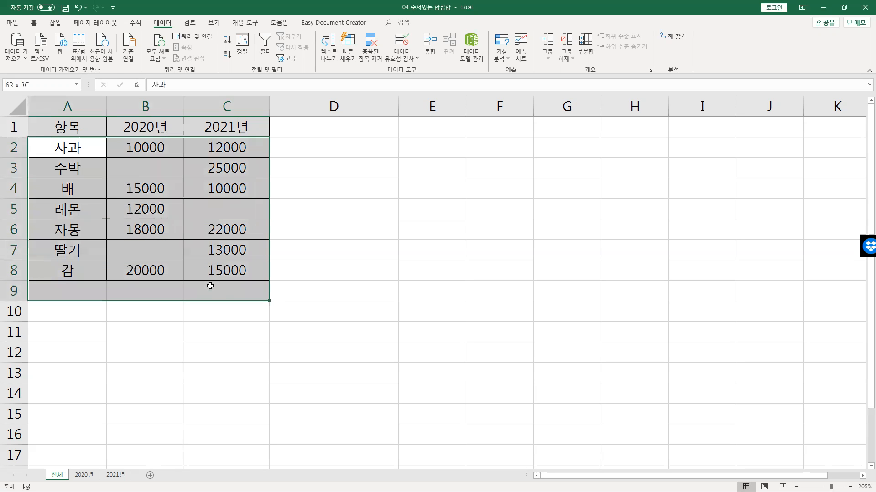
left_click_drag(211, 286, 211, 286)
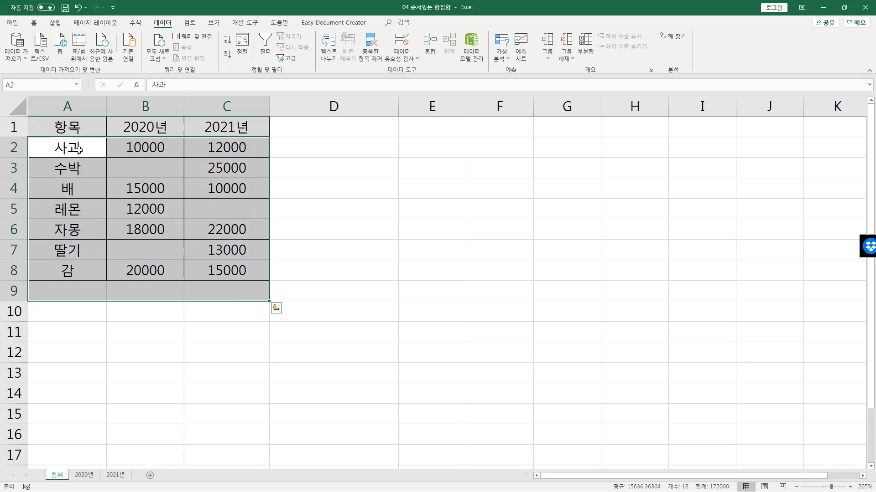
left_click(81, 215)
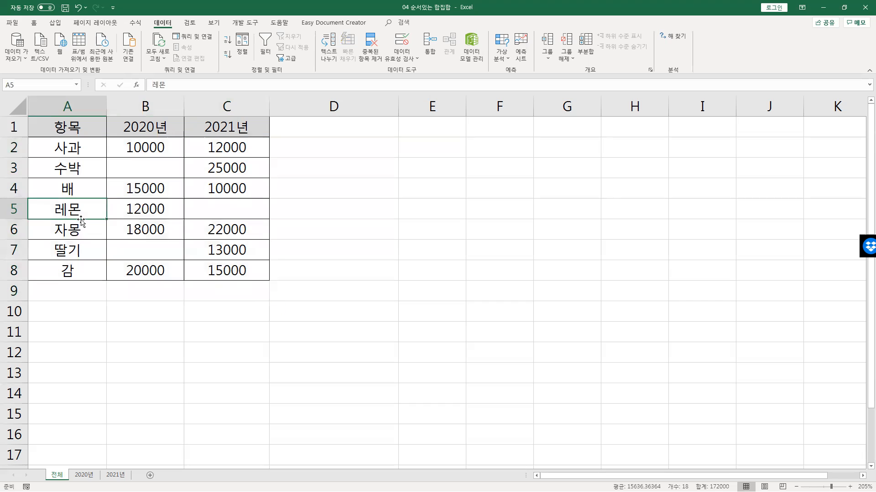